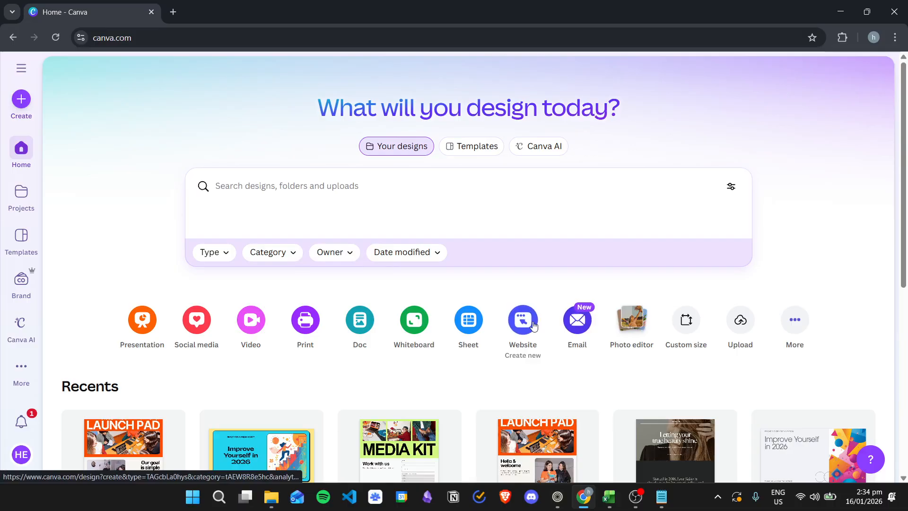
Create a new blank website design from the Canva home page
click(524, 320)
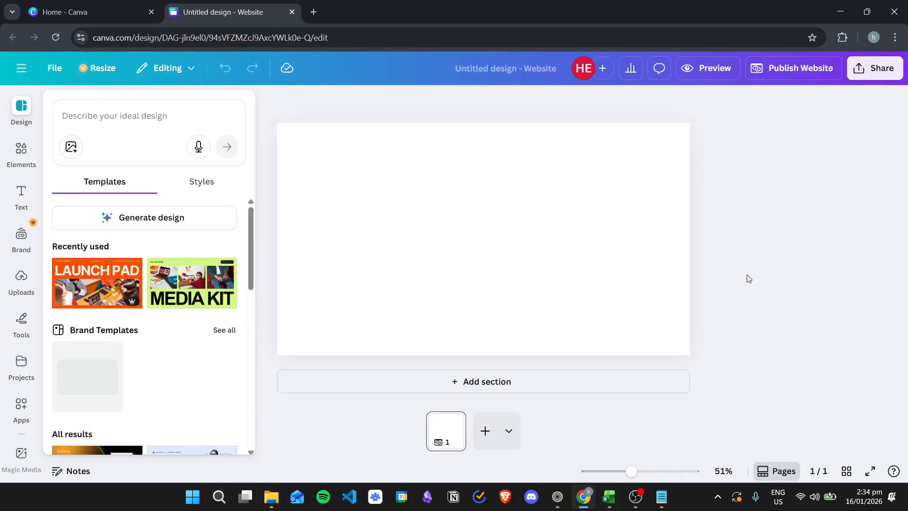
Return to the Canva home tab and open Templates, advancing the category carousel to Website
click(763, 261)
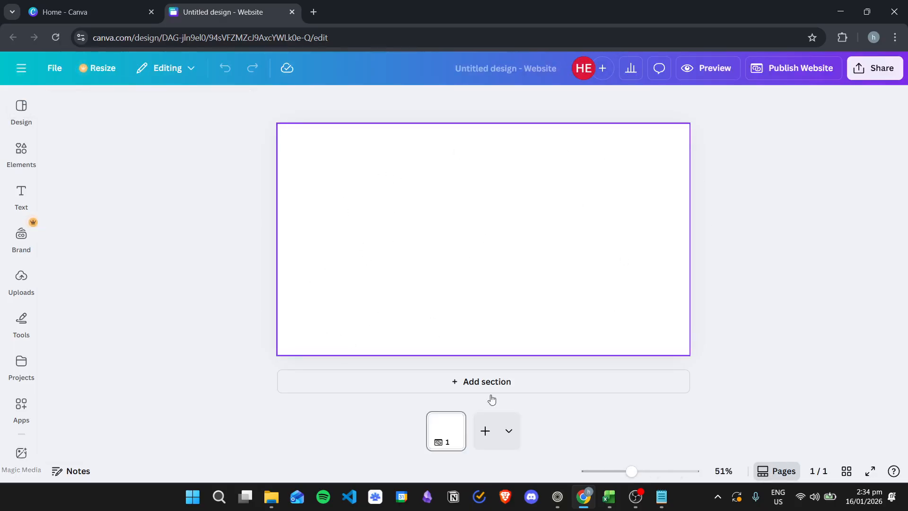
click(121, 4)
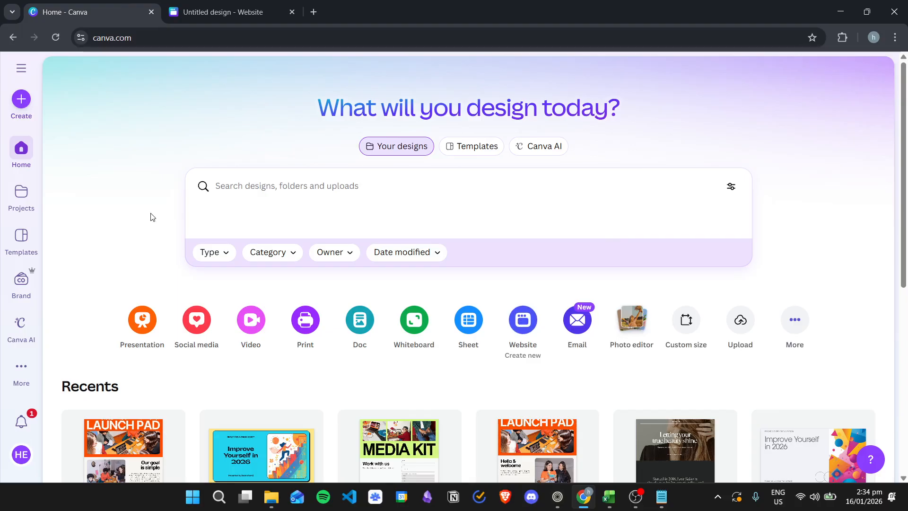
click(22, 245)
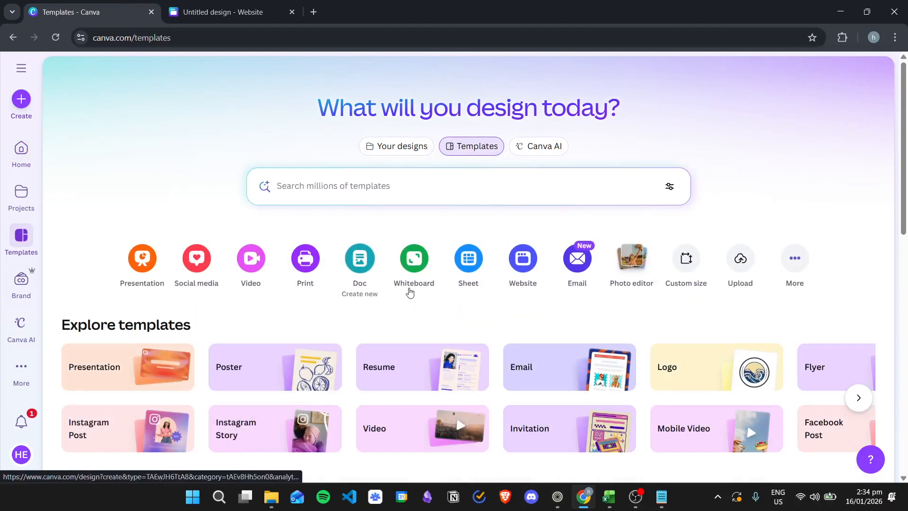
click(861, 396)
click(860, 397)
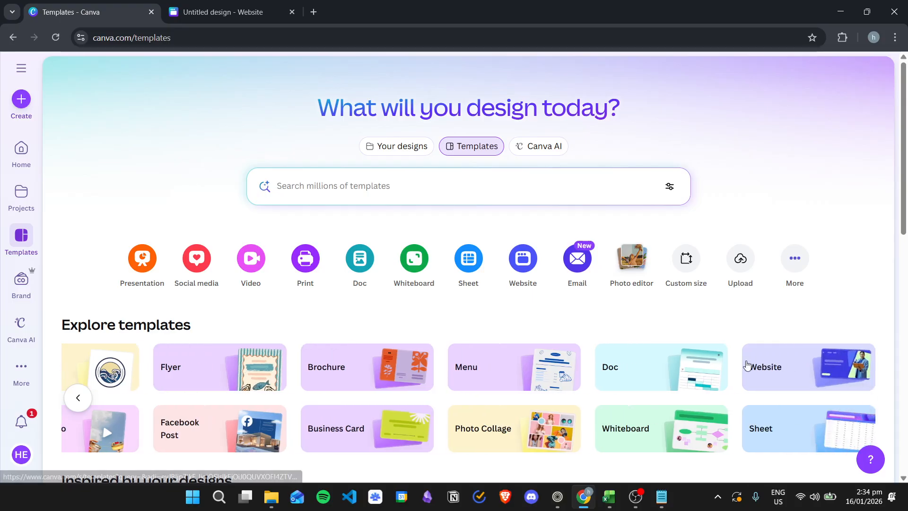
Open the Website template category and browse its results, such as Churn Survey and Creative Portfolio
click(752, 367)
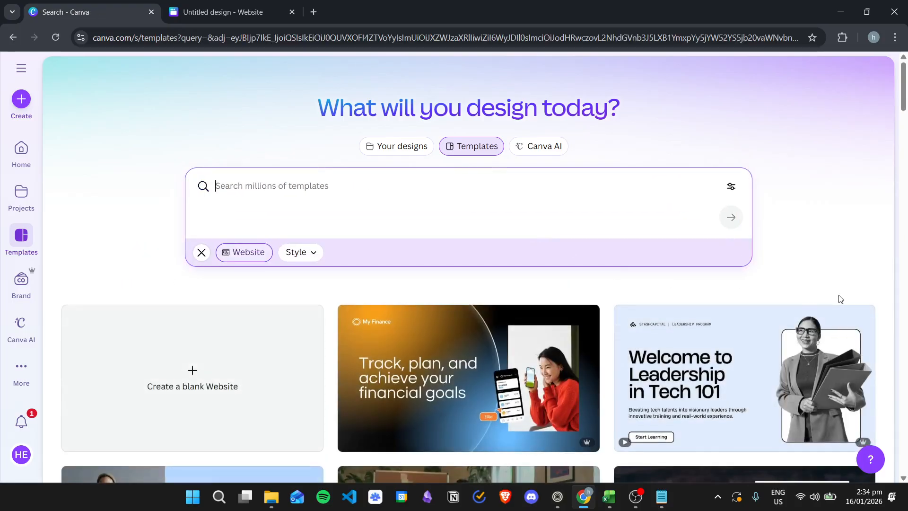
scroll(414, 291, down, 5)
scroll(414, 292, down, 10)
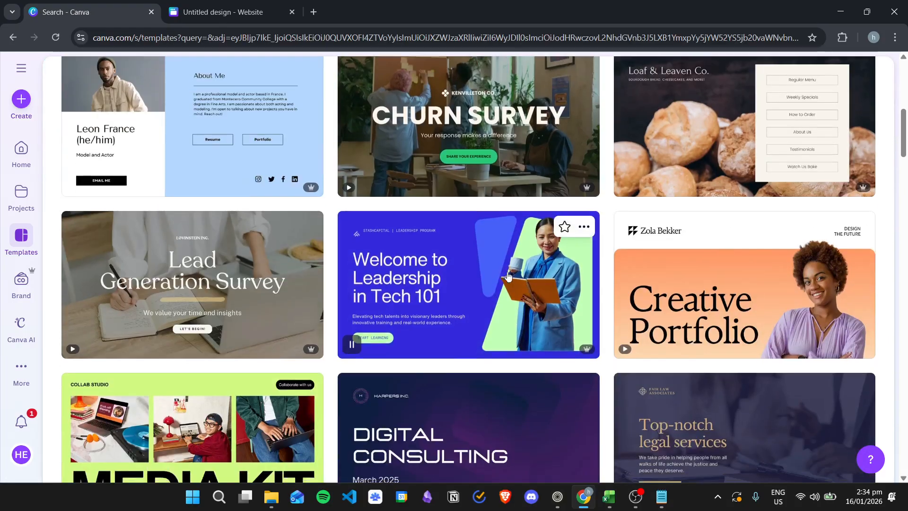
scroll(390, 282, down, 9)
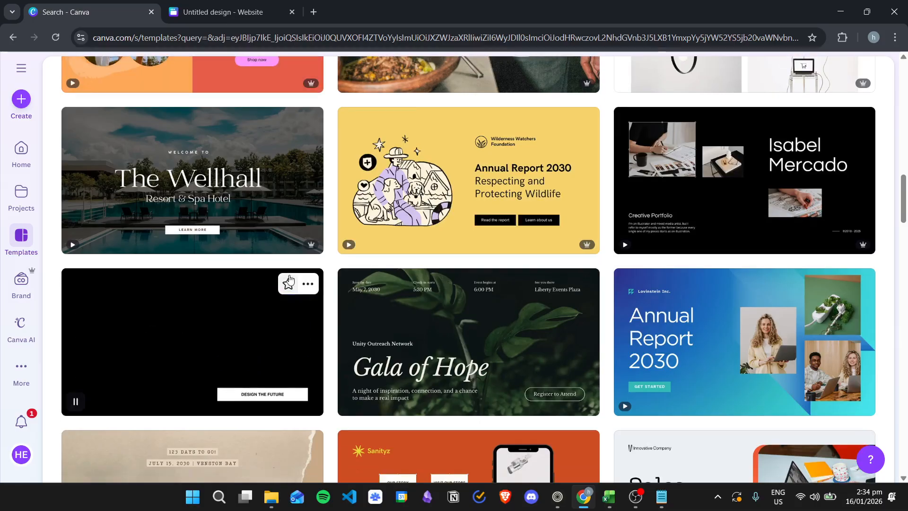
scroll(636, 310, down, 10)
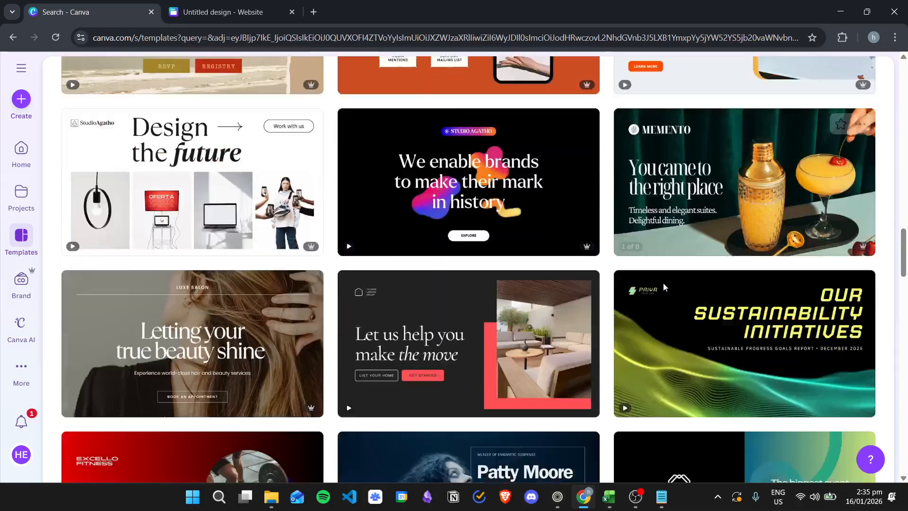
scroll(663, 282, up, 15)
scroll(663, 282, up, 12)
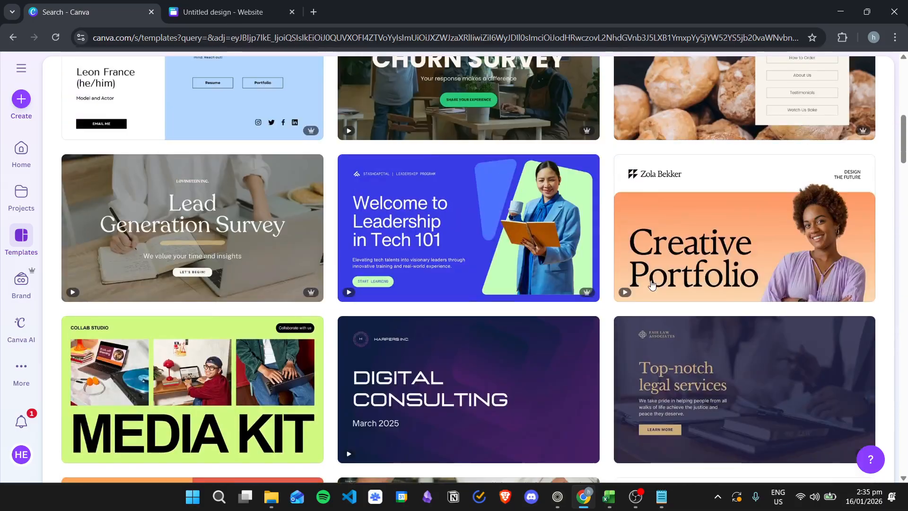
scroll(709, 201, up, 2)
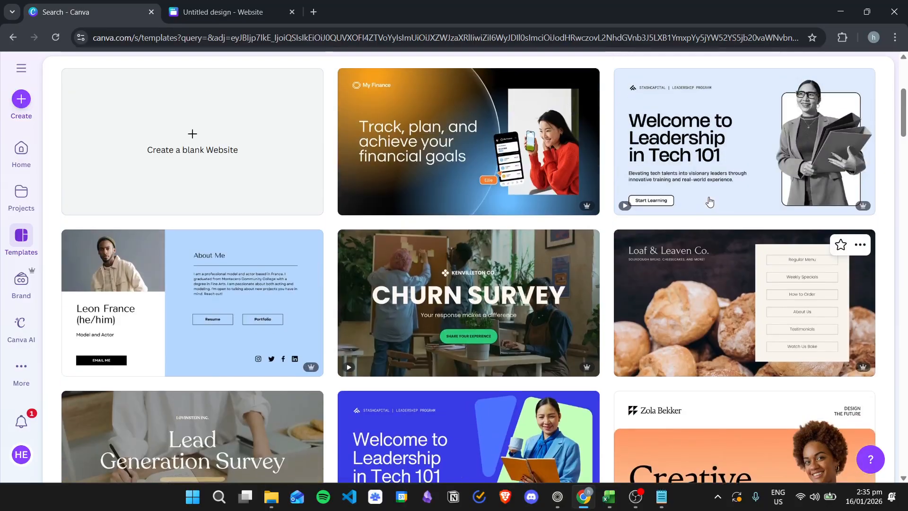
mouse_move(312, 372)
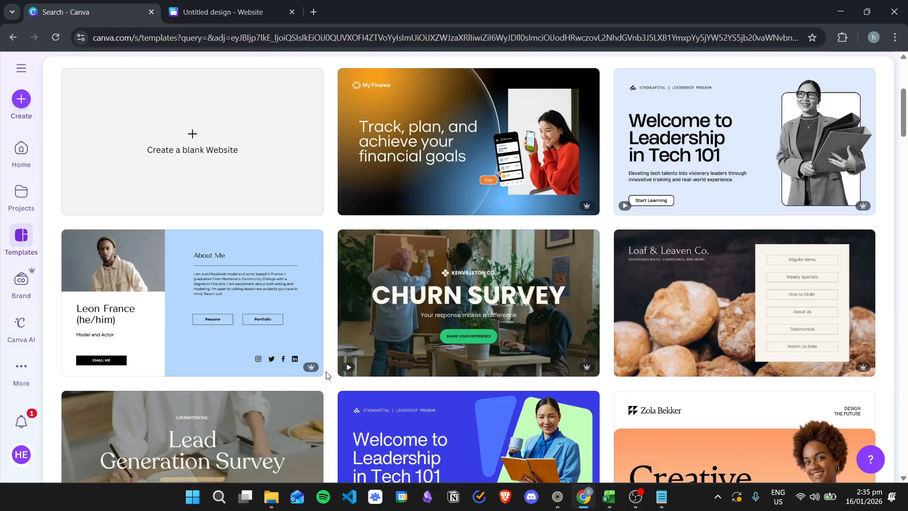
scroll(326, 375, up, 3)
scroll(675, 300, down, 7)
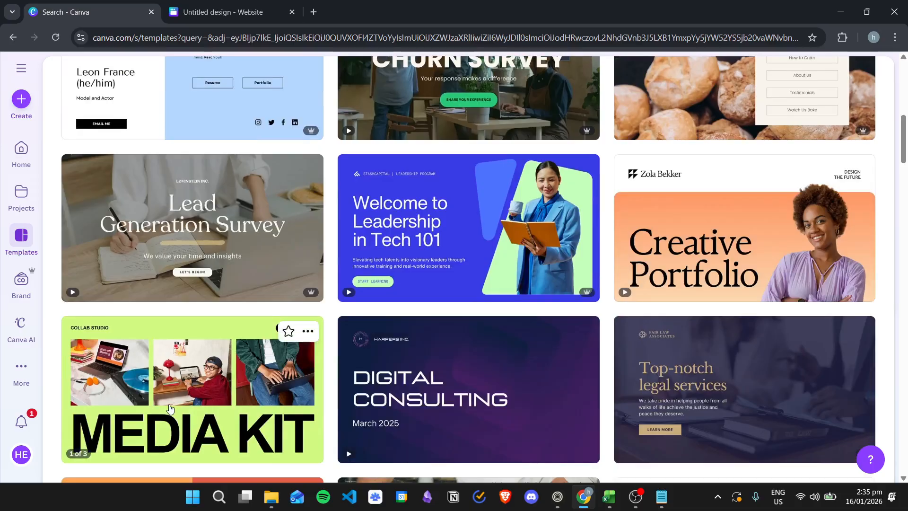
scroll(190, 407, down, 5)
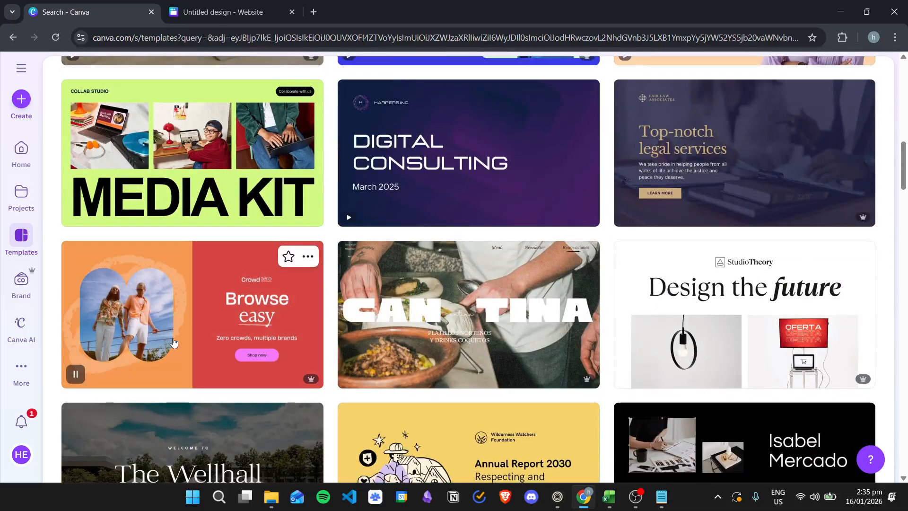
scroll(694, 344, up, 15)
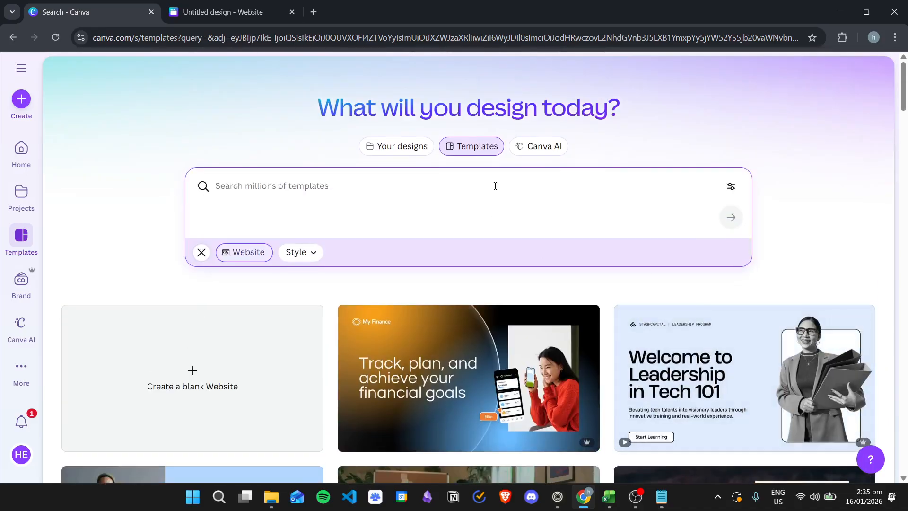
Search website templates for 'portfolio' and look through the results
text(po)
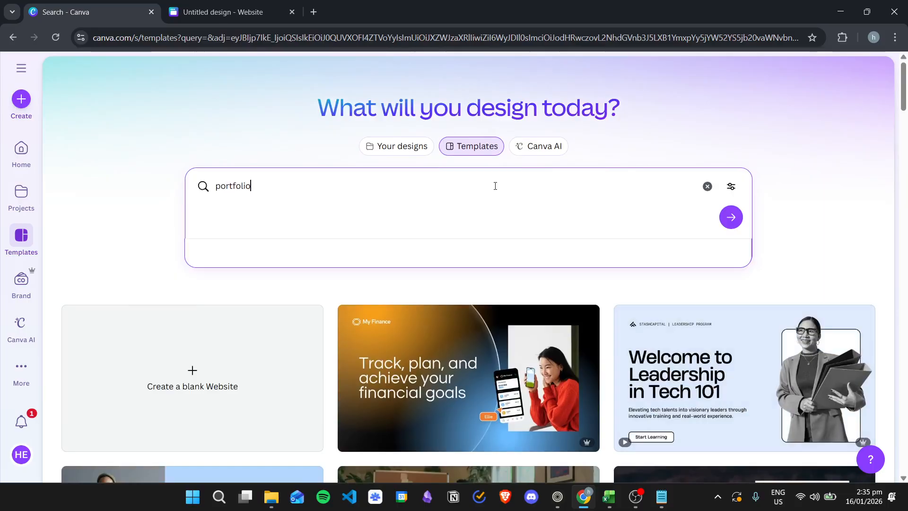
text(rtfolio)
key(Return)
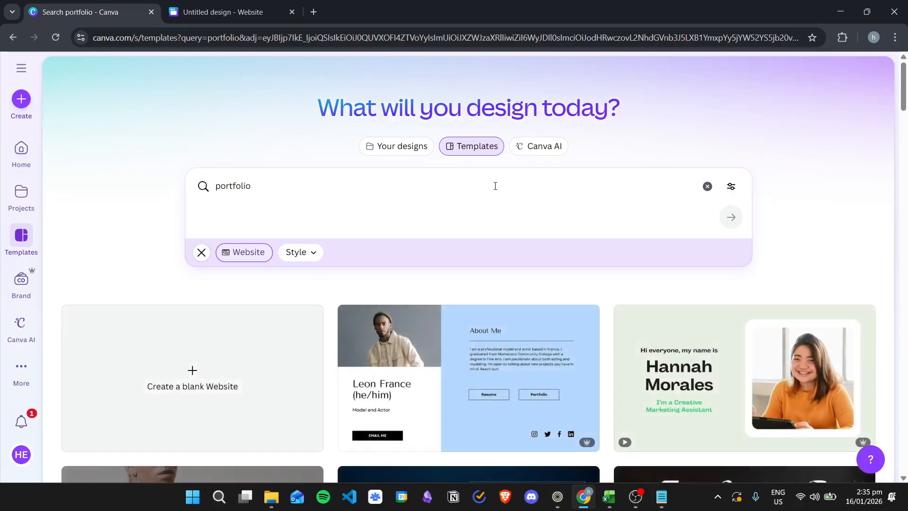
scroll(578, 235, down, 8)
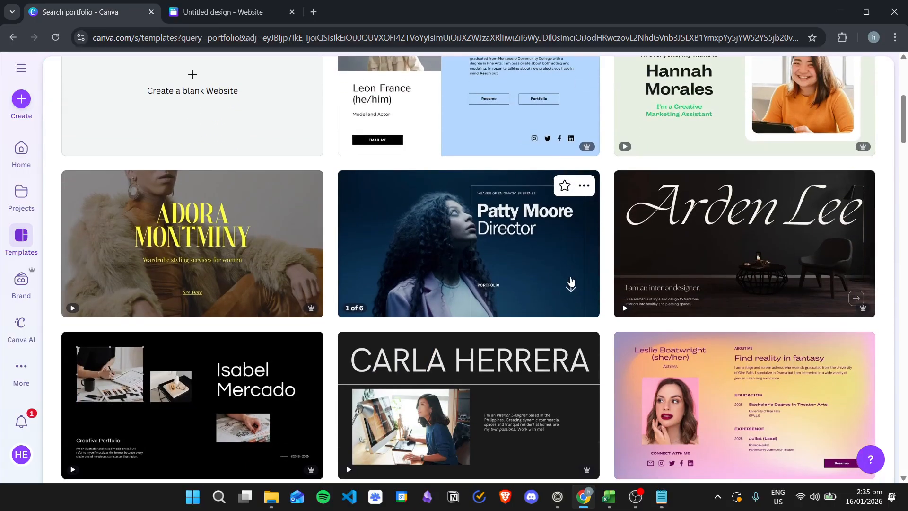
scroll(560, 289, down, 9)
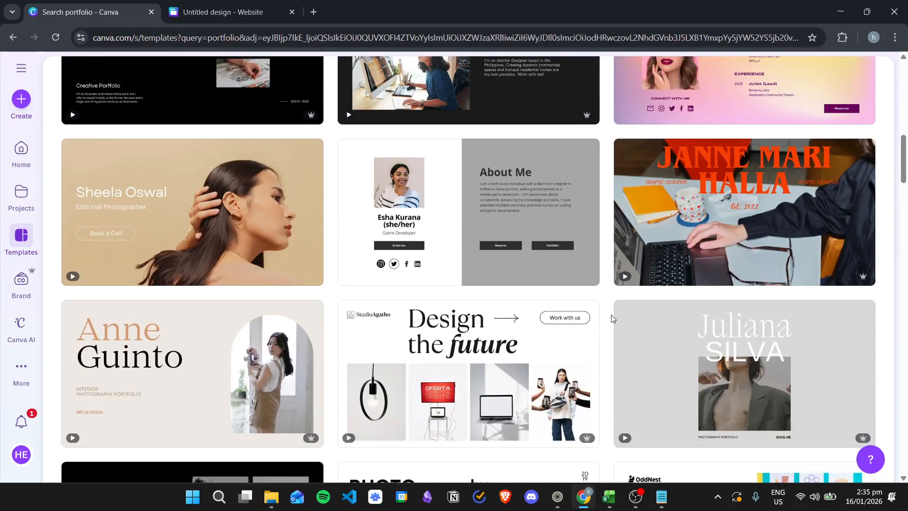
scroll(611, 326, up, 17)
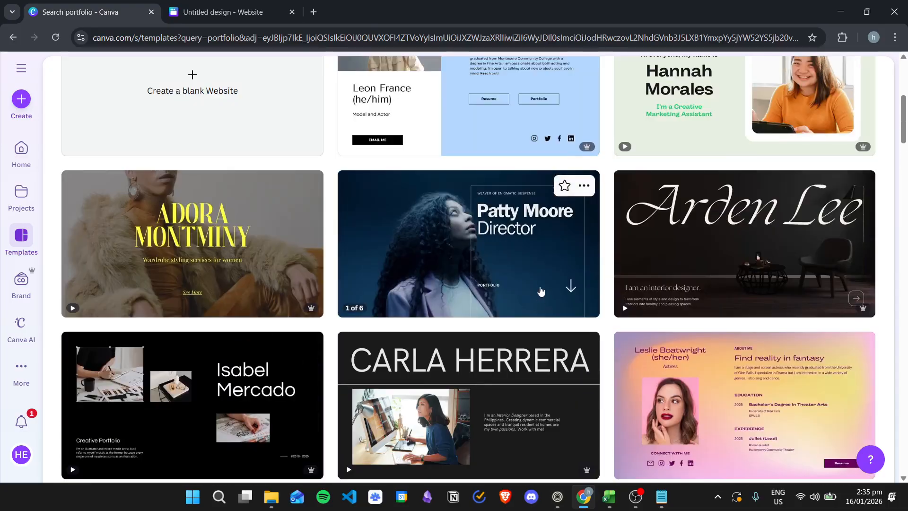
scroll(305, 158, up, 3)
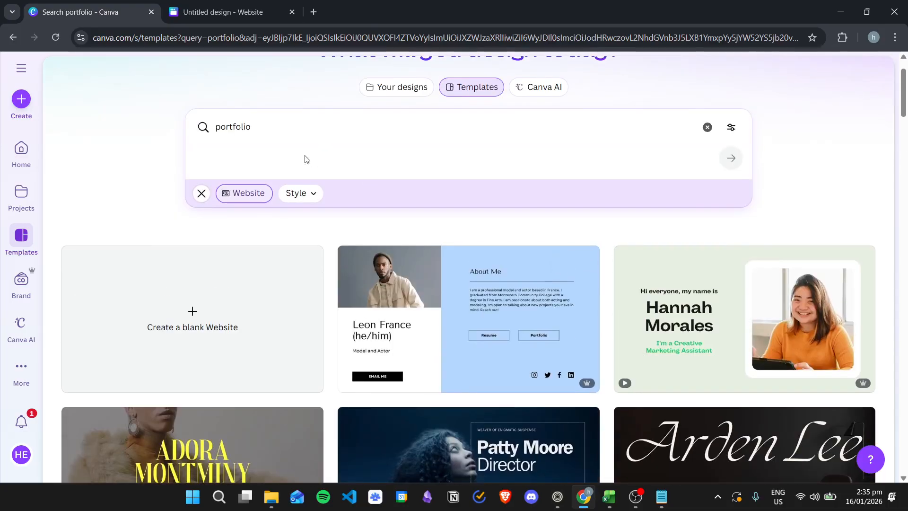
Refine the search to 'photography portfolio' and browse the photographer templates
click(268, 123)
click(220, 128)
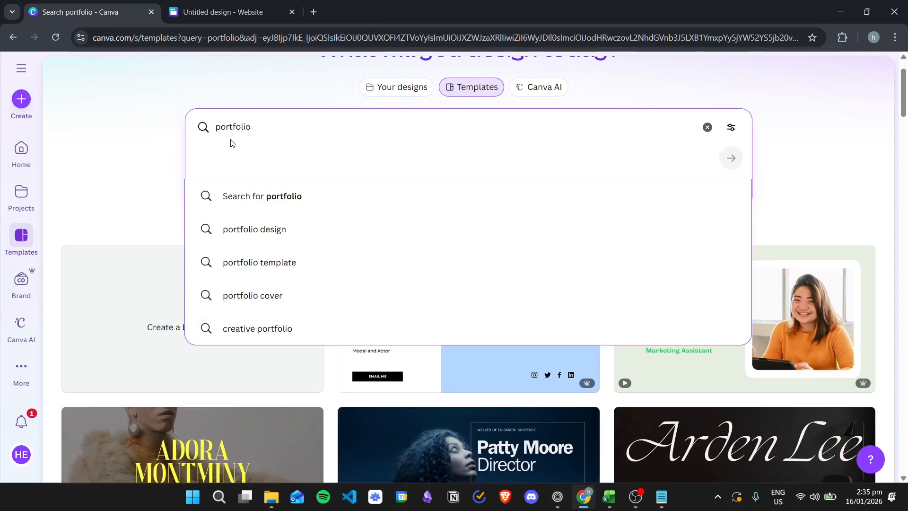
text(photogra)
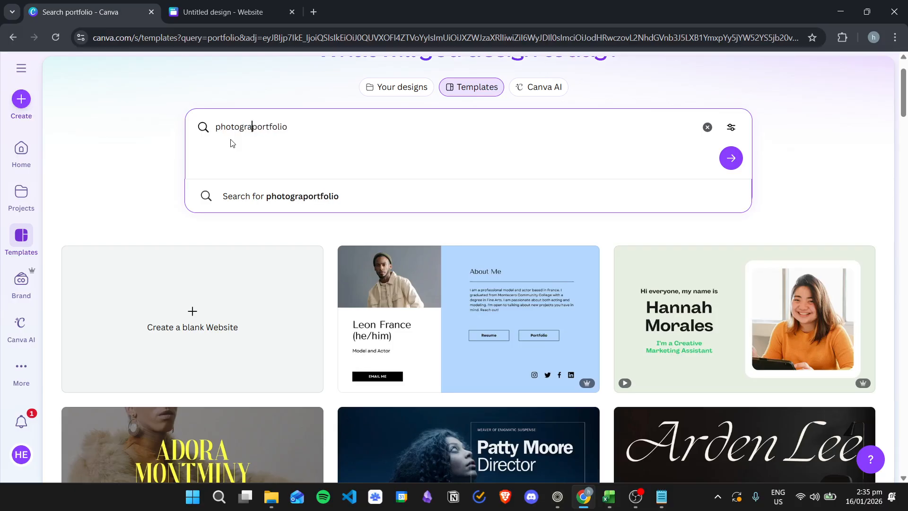
text(phy p)
key(Return)
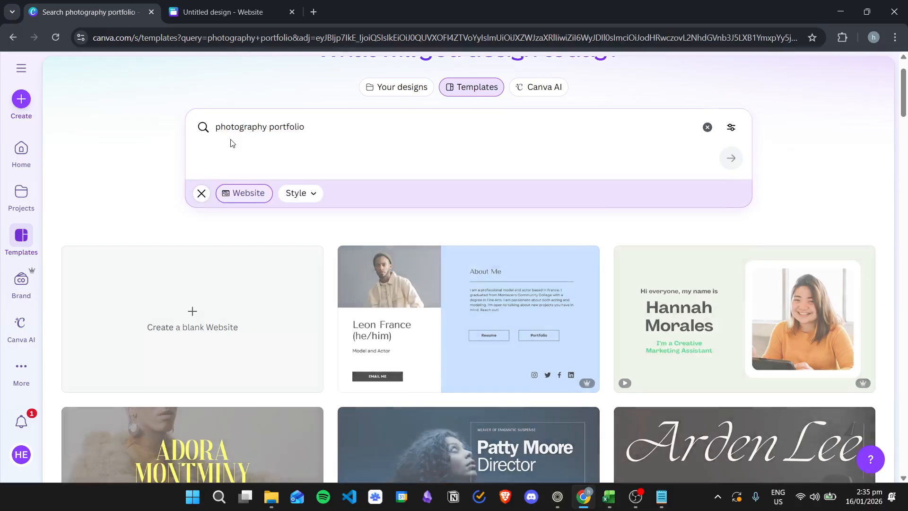
scroll(370, 224, down, 5)
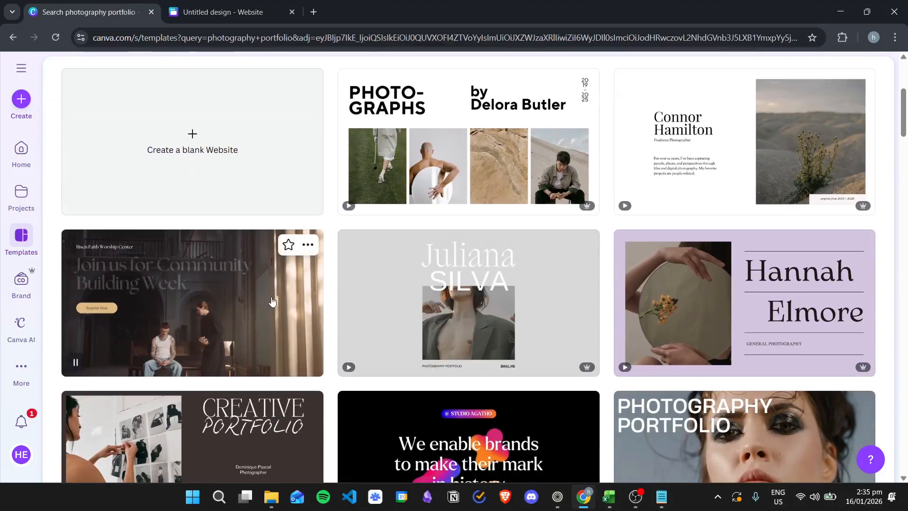
scroll(275, 308, down, 6)
scroll(745, 279, down, 3)
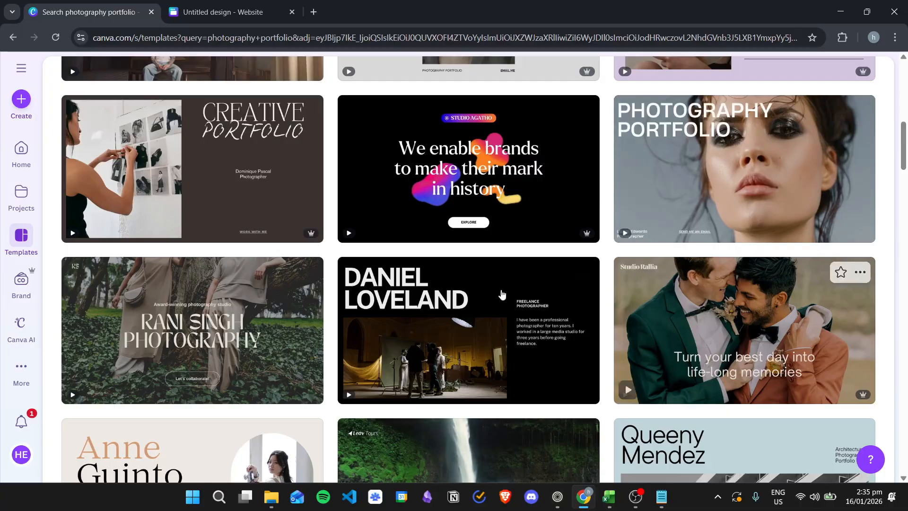
scroll(567, 156, down, 4)
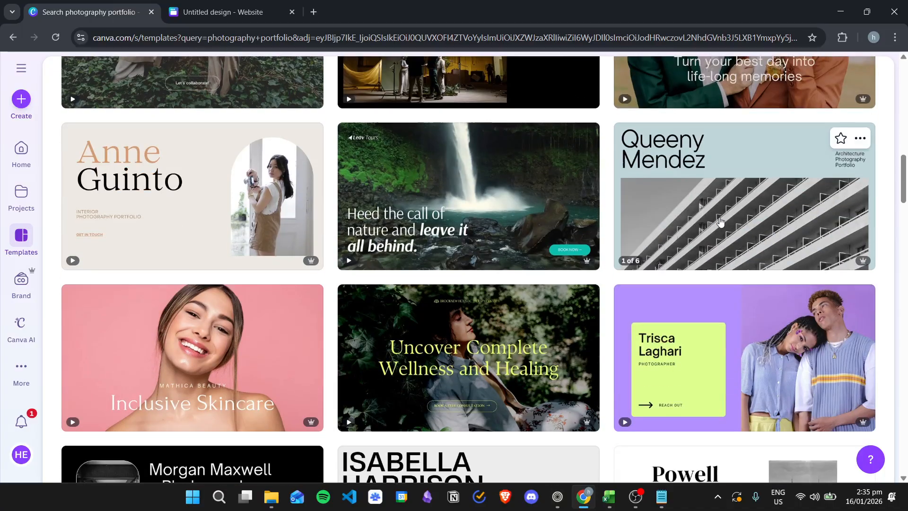
scroll(686, 251, down, 1)
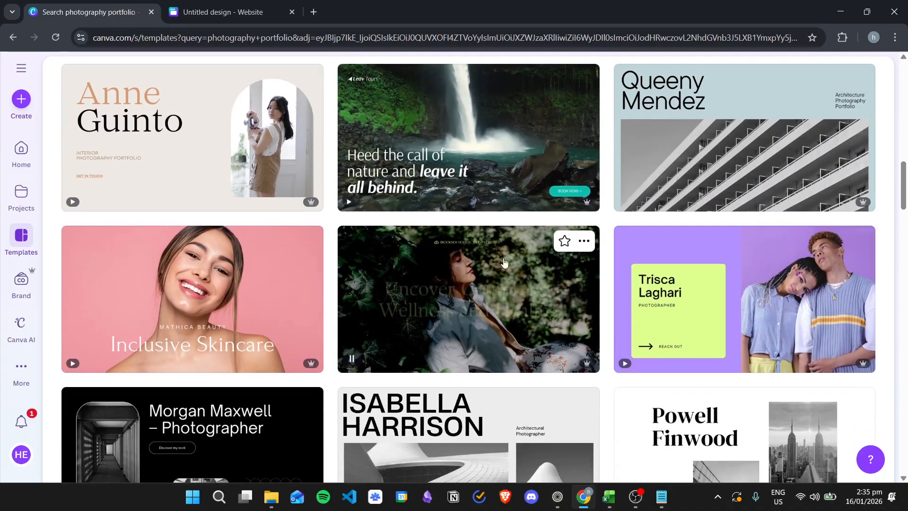
scroll(548, 267, up, 15)
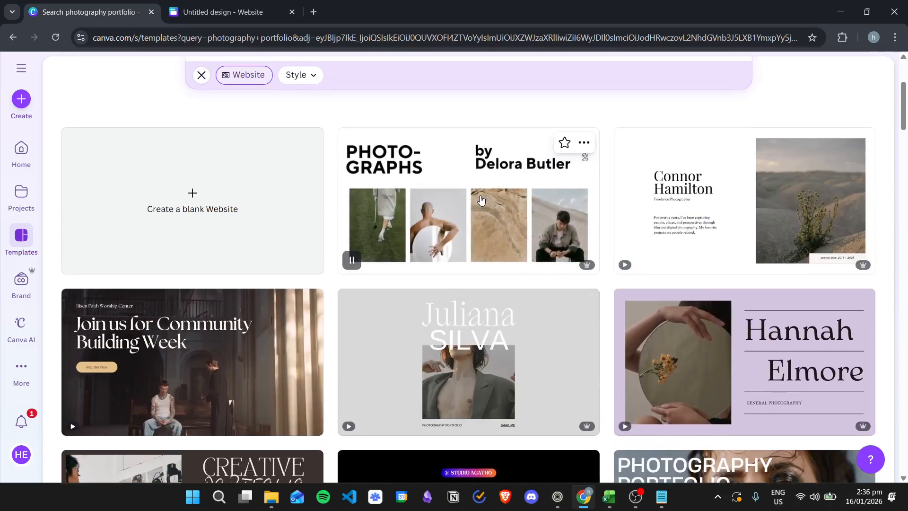
Customize the PHOTO-GRAPHS minimal photography portfolio template and scroll through its sections
click(489, 217)
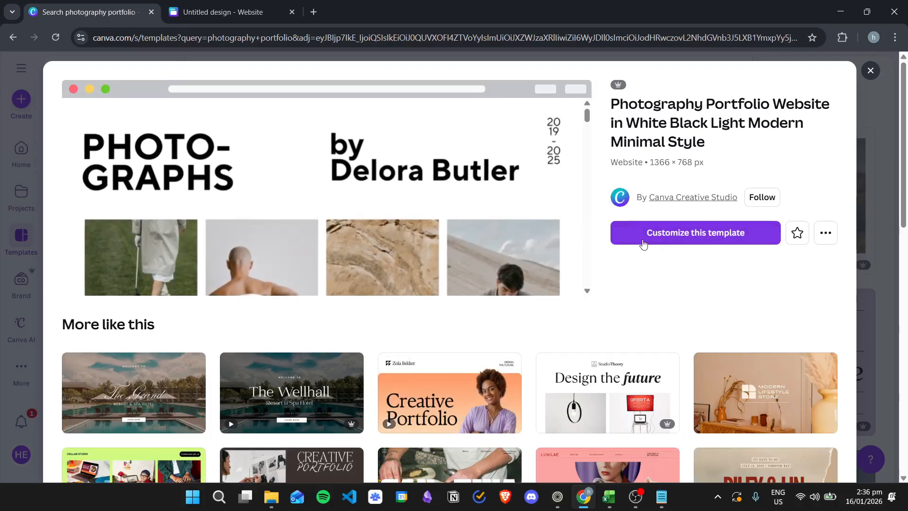
click(686, 236)
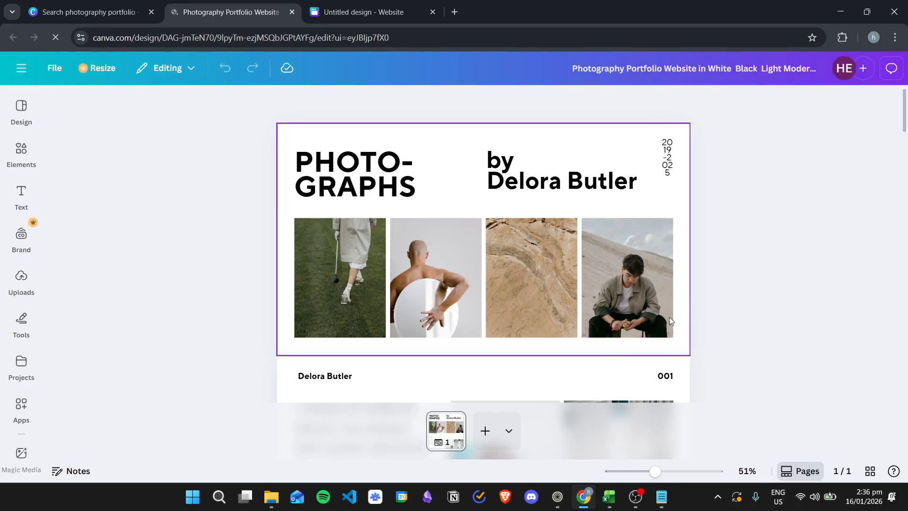
scroll(639, 236, down, 3)
scroll(438, 256, down, 6)
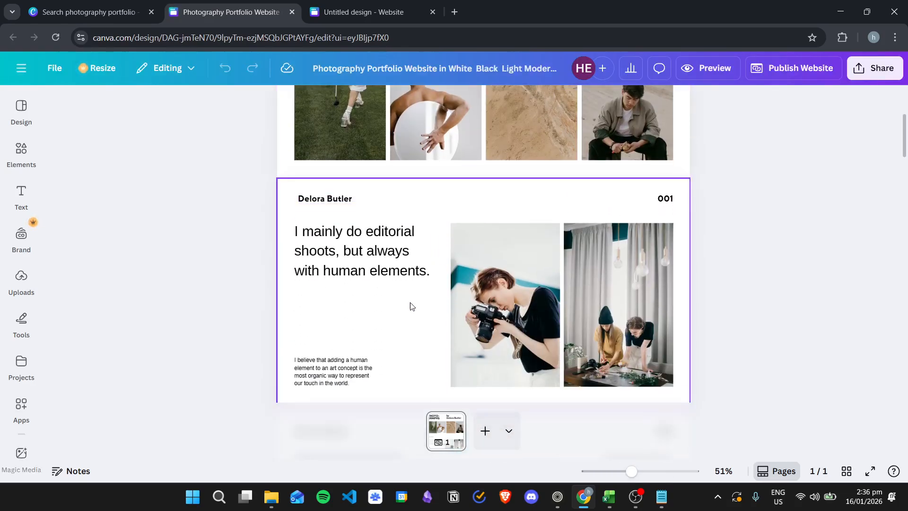
scroll(537, 231, down, 10)
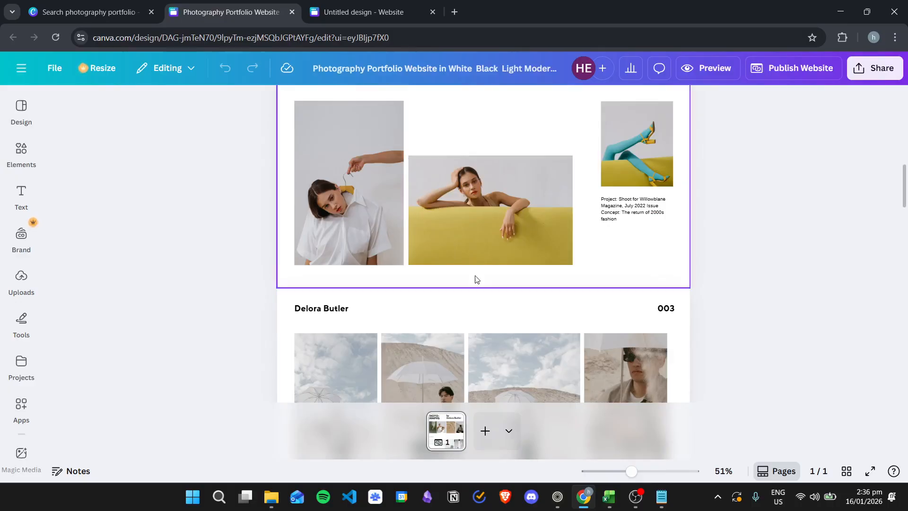
scroll(621, 232, down, 15)
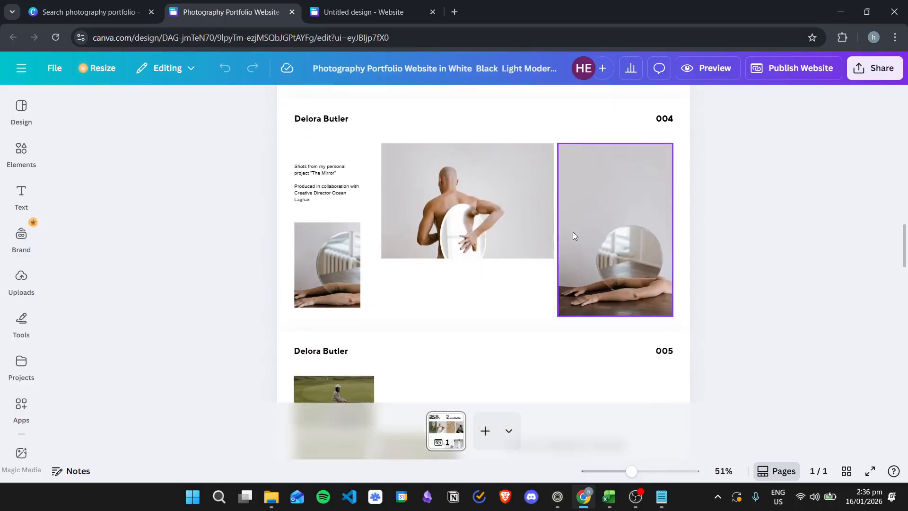
scroll(594, 255, down, 4)
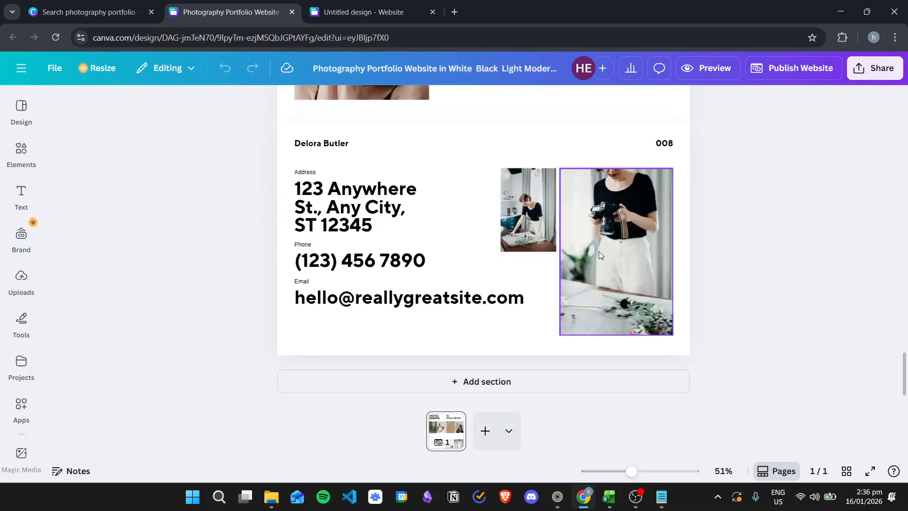
scroll(620, 265, up, 18)
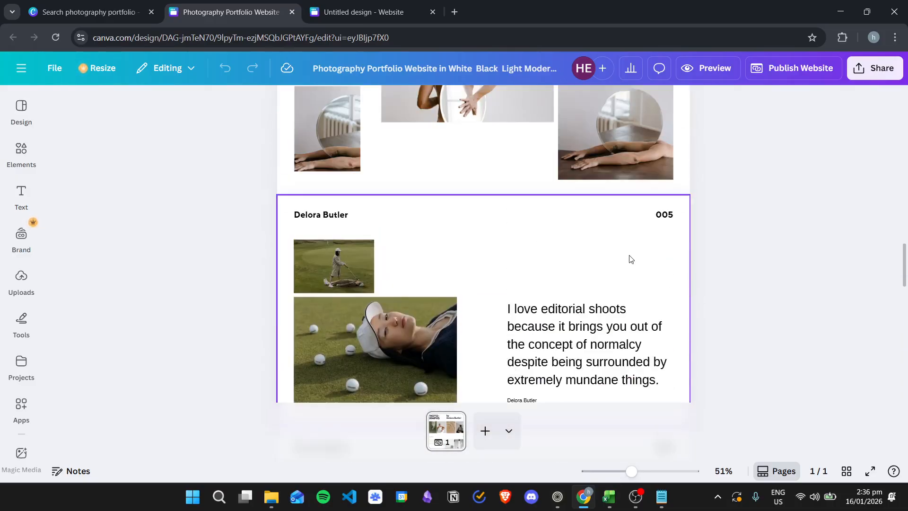
scroll(629, 254, up, 12)
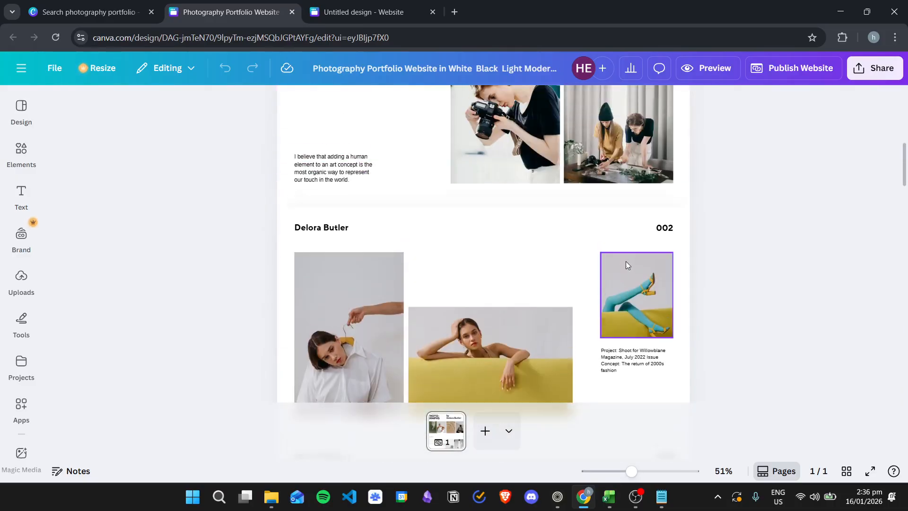
scroll(625, 260, up, 4)
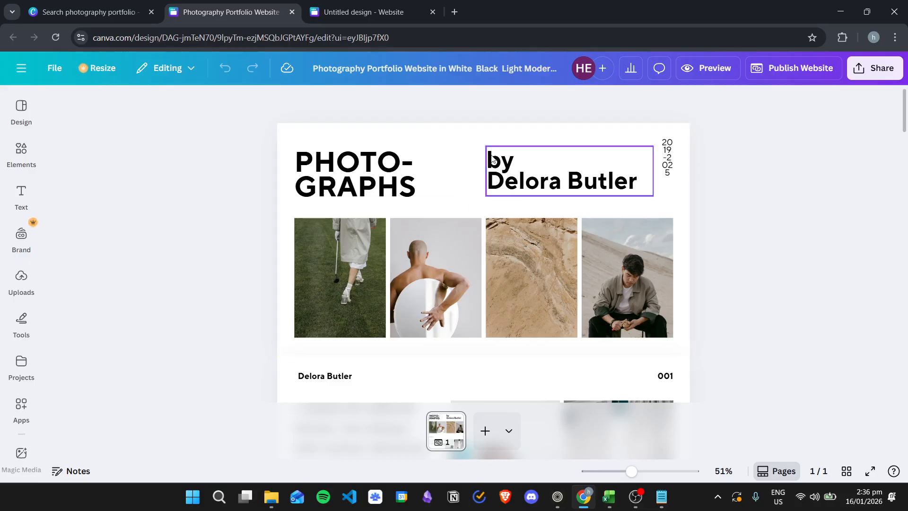
scroll(556, 178, down, 5)
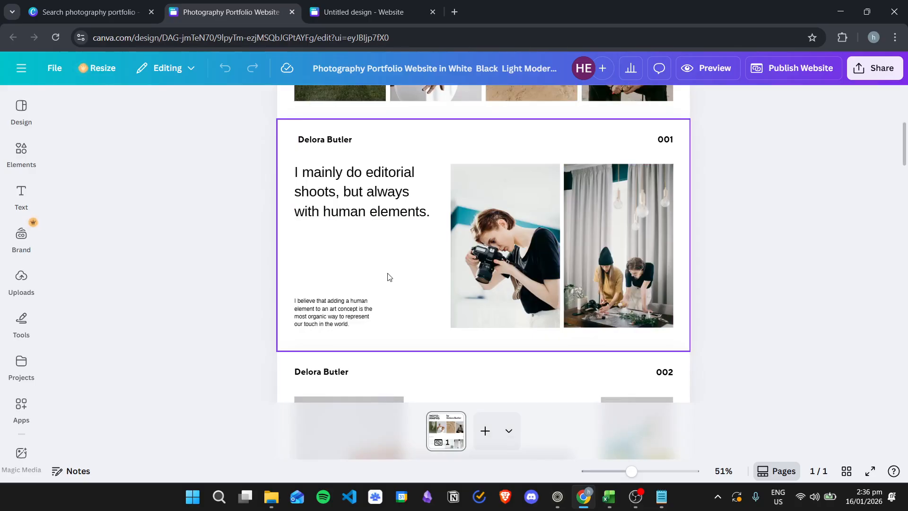
scroll(402, 265, down, 5)
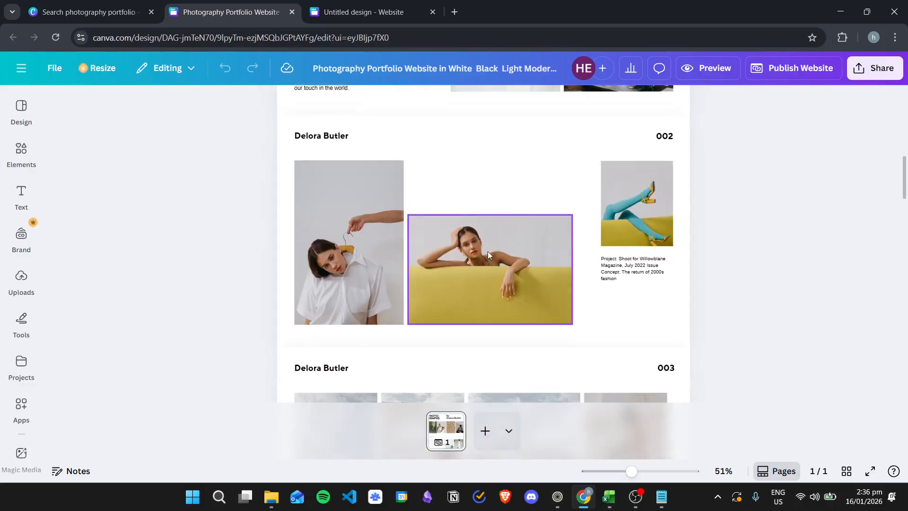
scroll(495, 208, down, 2)
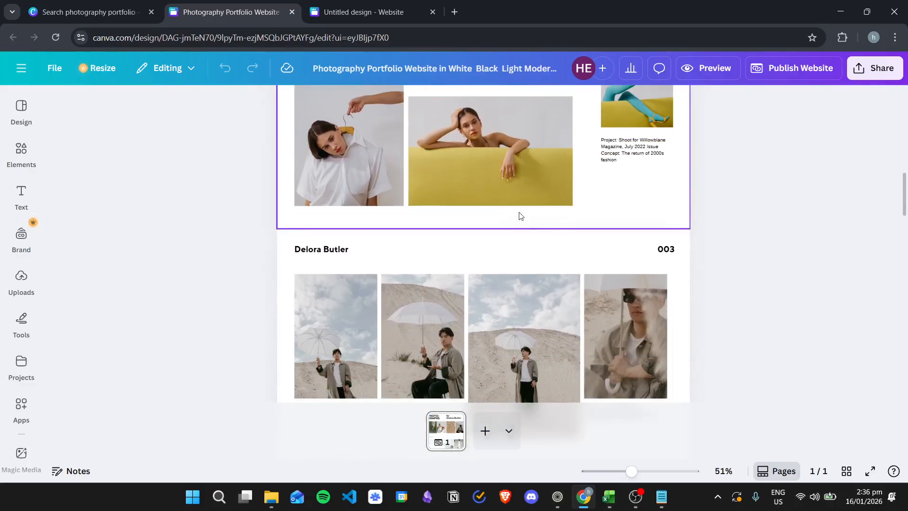
scroll(567, 279, up, 3)
Inspect section 002 by selecting its left and middle photos, then the whole section
click(505, 247)
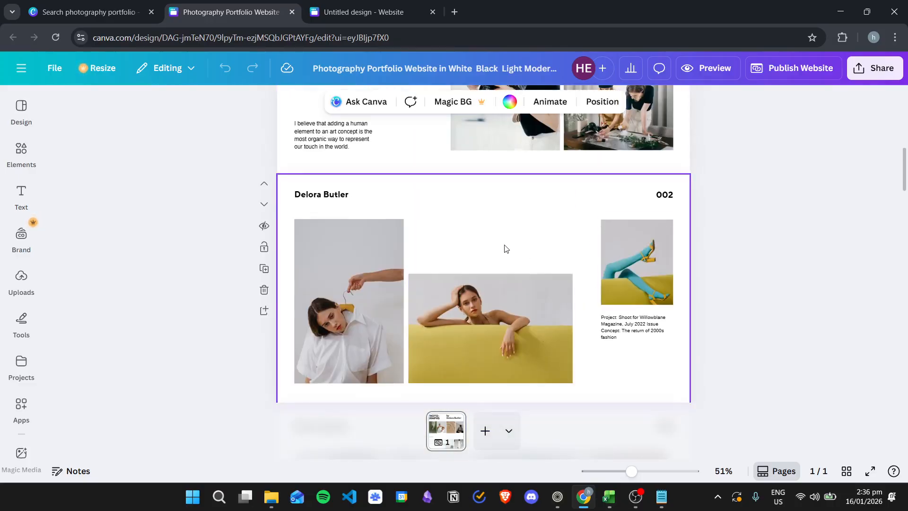
scroll(504, 248, down, 2)
click(373, 240)
click(515, 263)
click(561, 148)
scroll(542, 266, down, 2)
scroll(542, 266, down, 2)
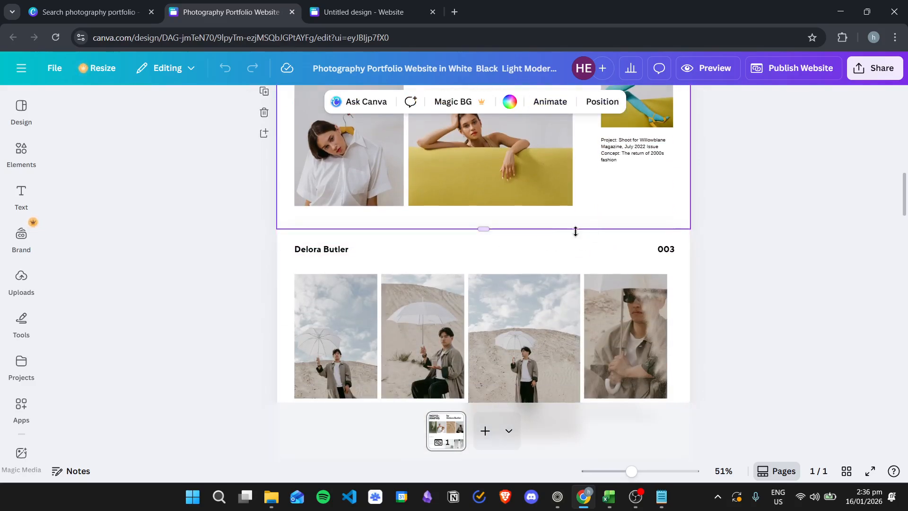
scroll(638, 234, down, 4)
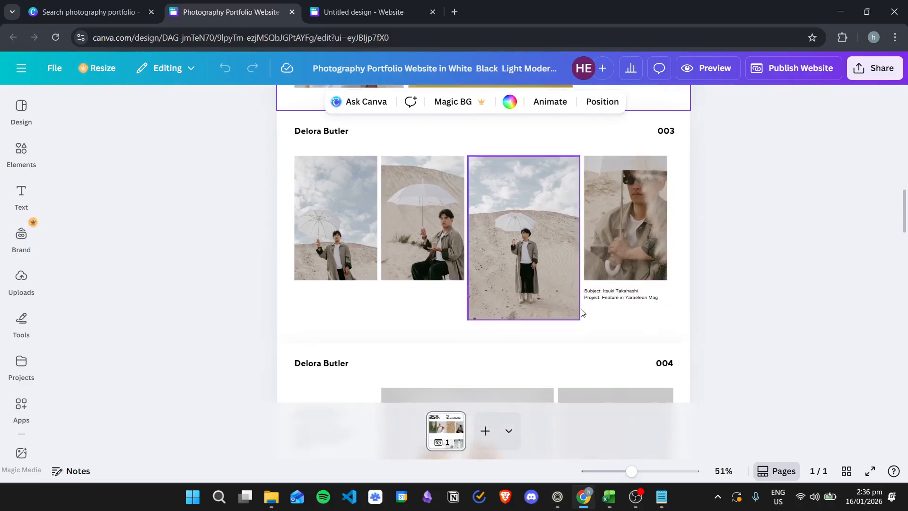
Scroll through sections 001–008, checking the name heading in section 008
scroll(628, 312, down, 3)
scroll(619, 286, down, 3)
scroll(568, 246, up, 1)
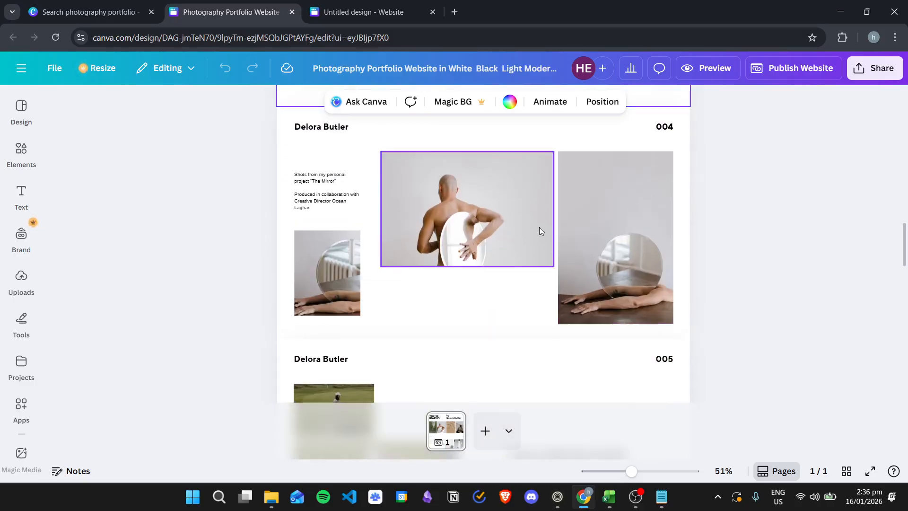
scroll(497, 227, down, 4)
scroll(444, 217, down, 14)
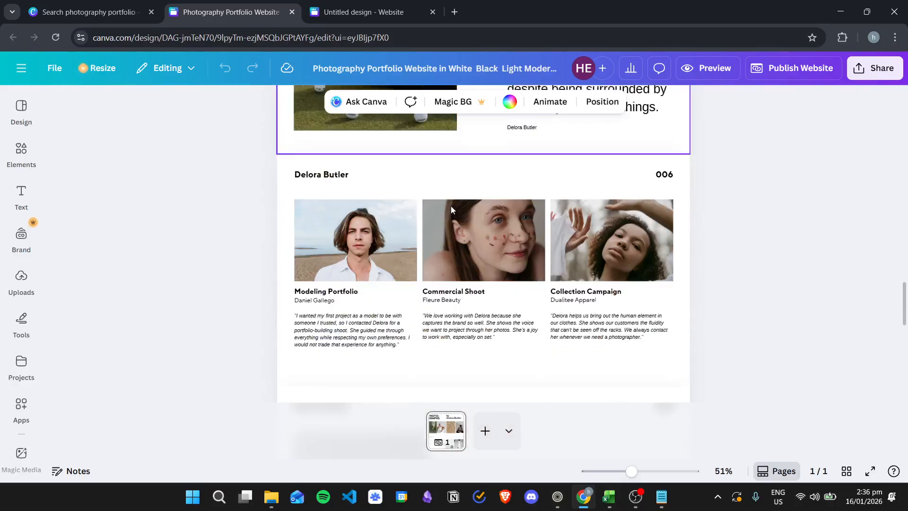
scroll(470, 233, up, 1)
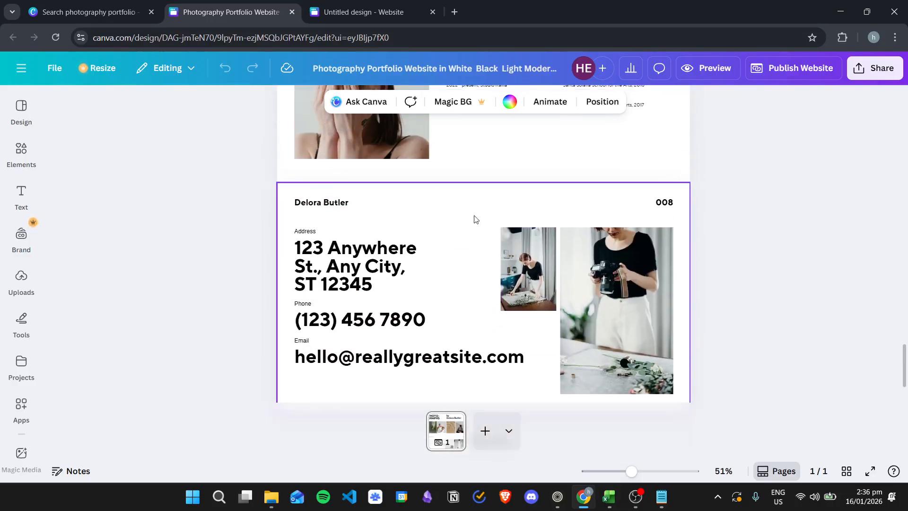
click(477, 207)
click(563, 209)
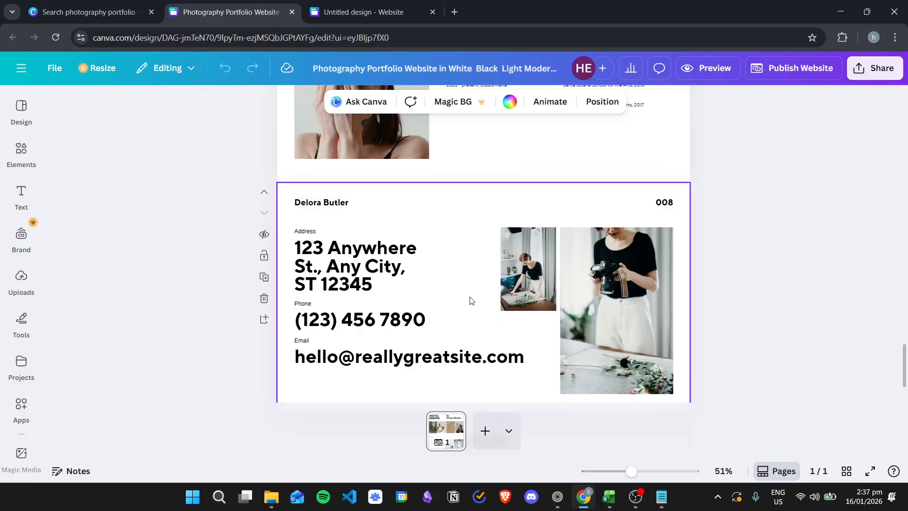
scroll(479, 324, down, 1)
scroll(479, 323, up, 8)
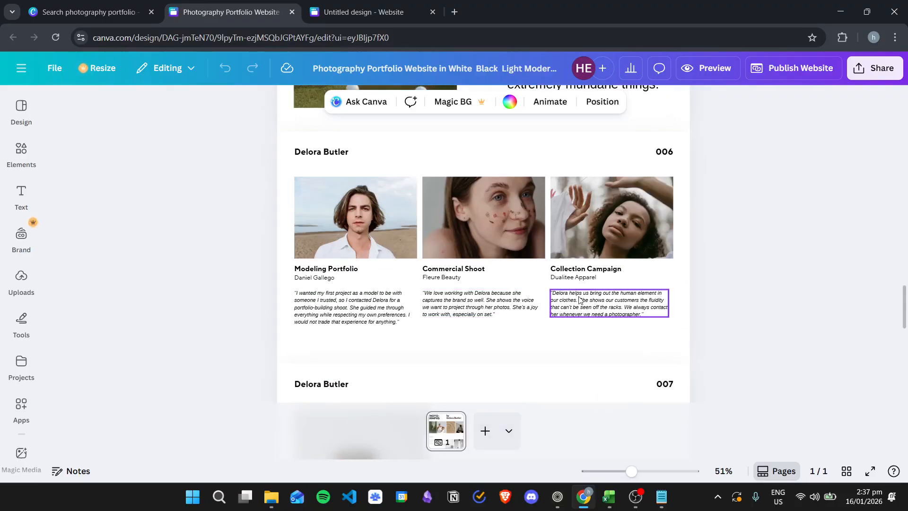
scroll(579, 299, up, 9)
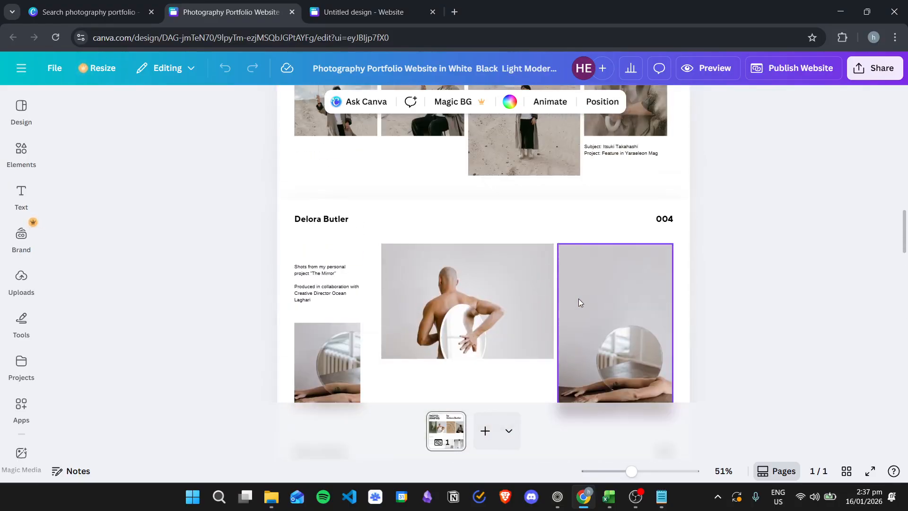
scroll(580, 300, up, 15)
scroll(589, 299, up, 1)
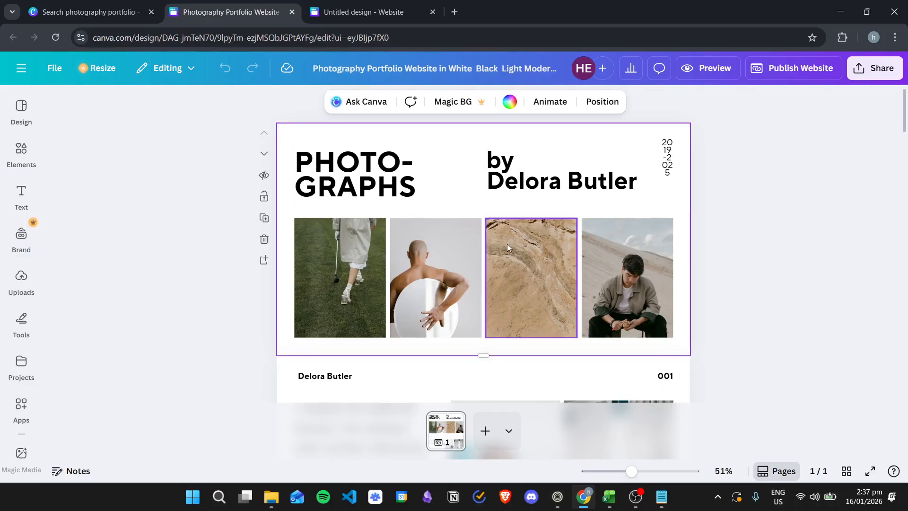
Return to the top of the design and add a blank second page
scroll(497, 262, down, 12)
scroll(662, 345, down, 10)
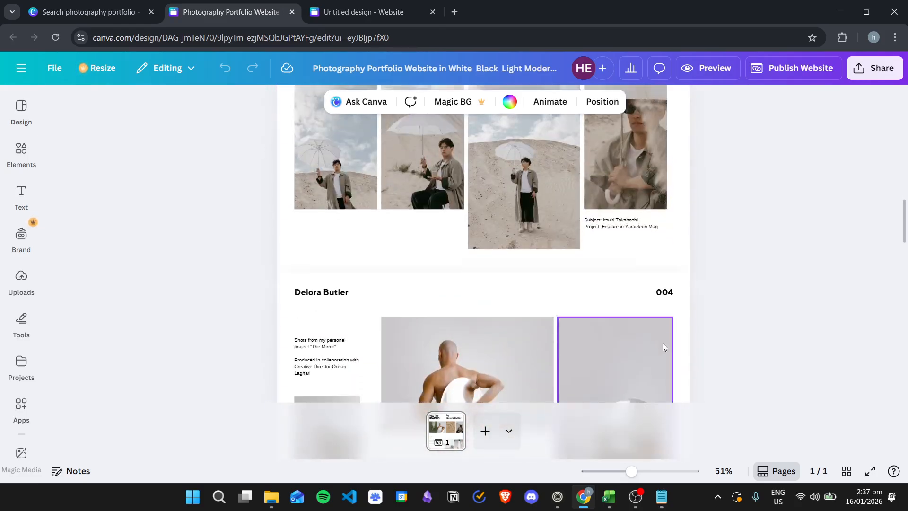
scroll(595, 285, up, 9)
scroll(595, 286, up, 10)
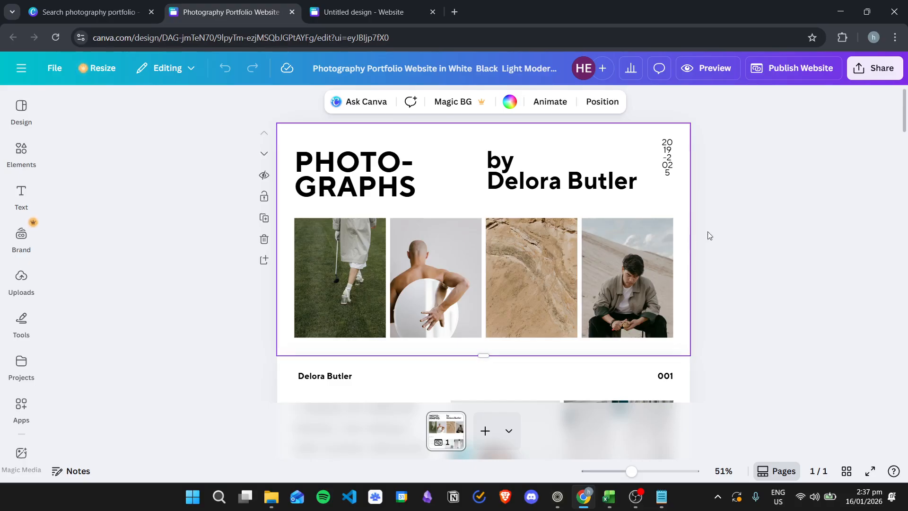
scroll(517, 222, down, 3)
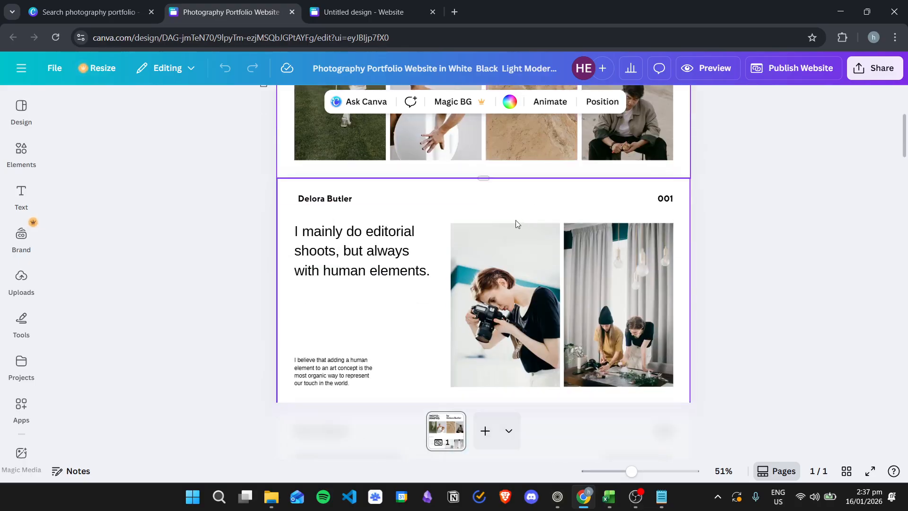
scroll(481, 234, down, 3)
scroll(472, 246, down, 10)
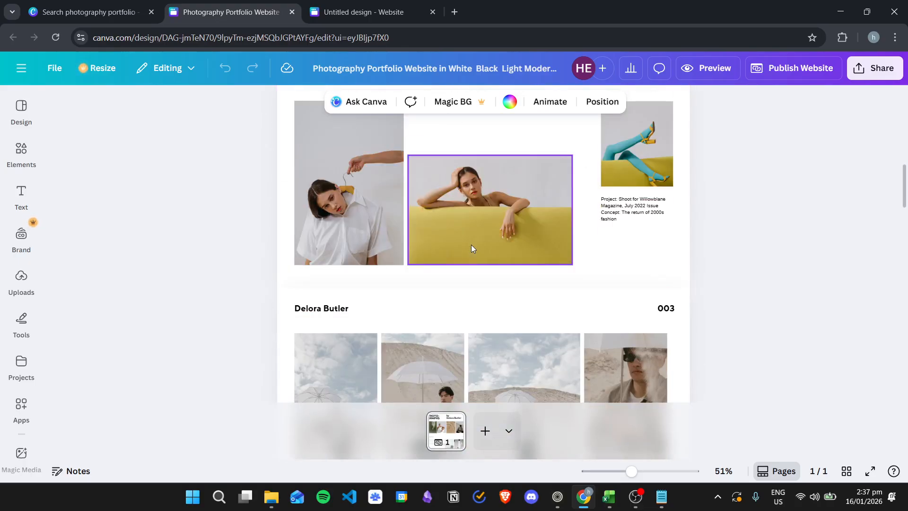
scroll(626, 238, down, 15)
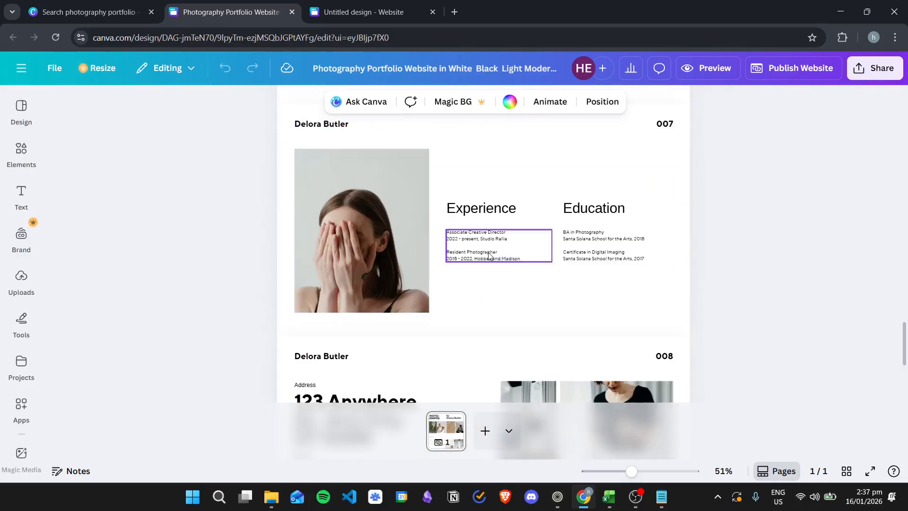
scroll(571, 297, up, 20)
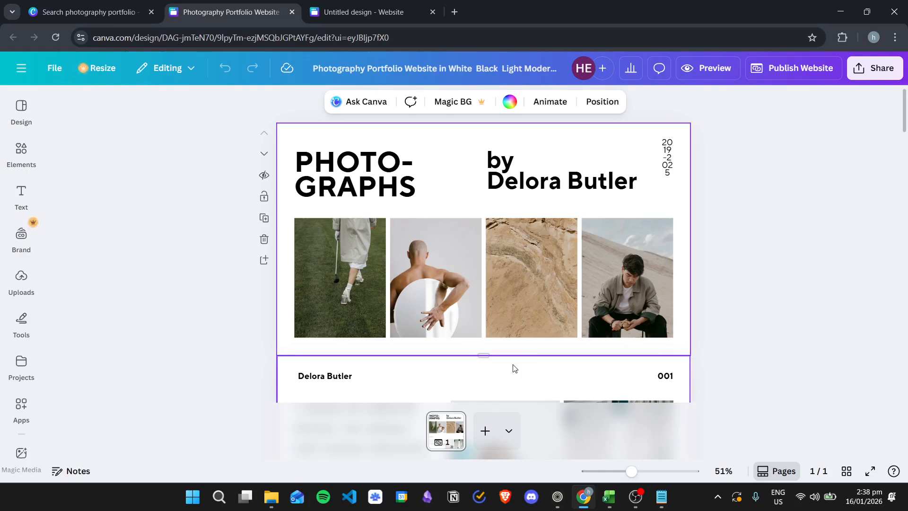
click(486, 431)
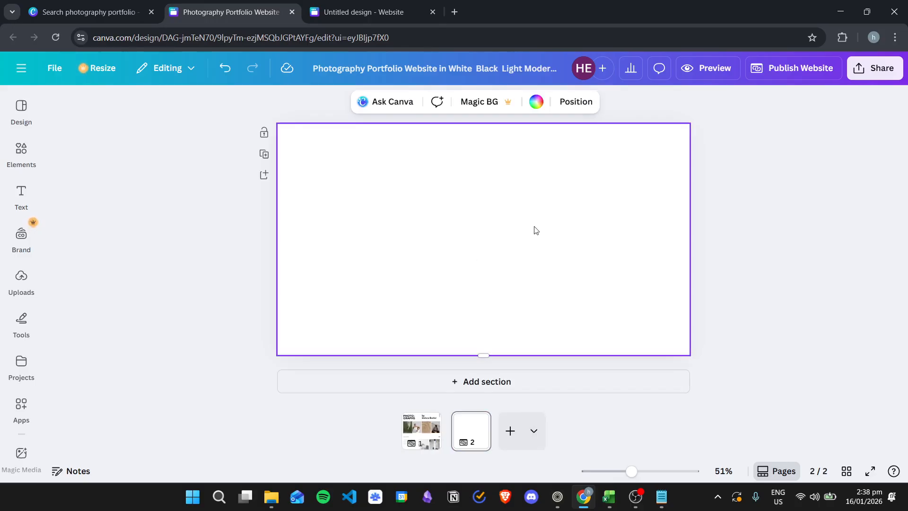
Switch to page 1 and scroll to section 002 with the three fashion photos
click(429, 444)
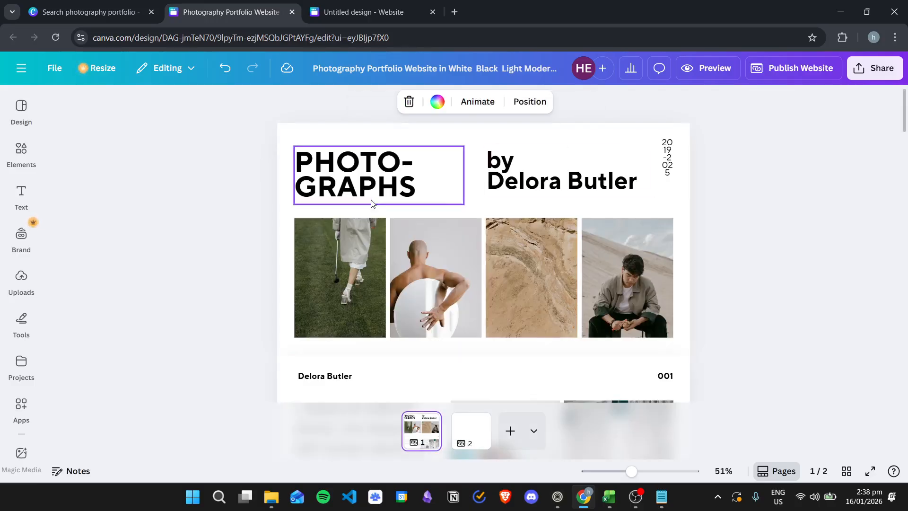
scroll(476, 208, down, 4)
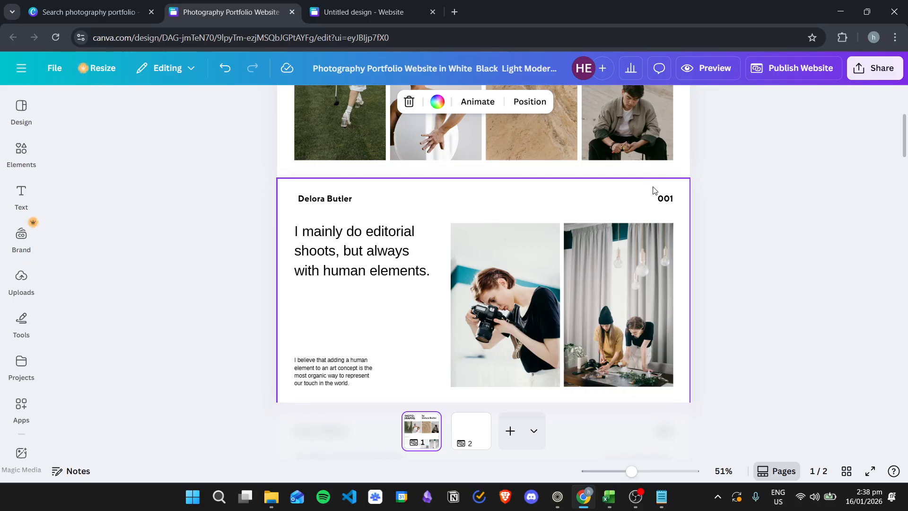
scroll(634, 179, up, 4)
scroll(614, 199, down, 2)
scroll(603, 211, up, 1)
scroll(603, 212, up, 2)
scroll(499, 214, down, 7)
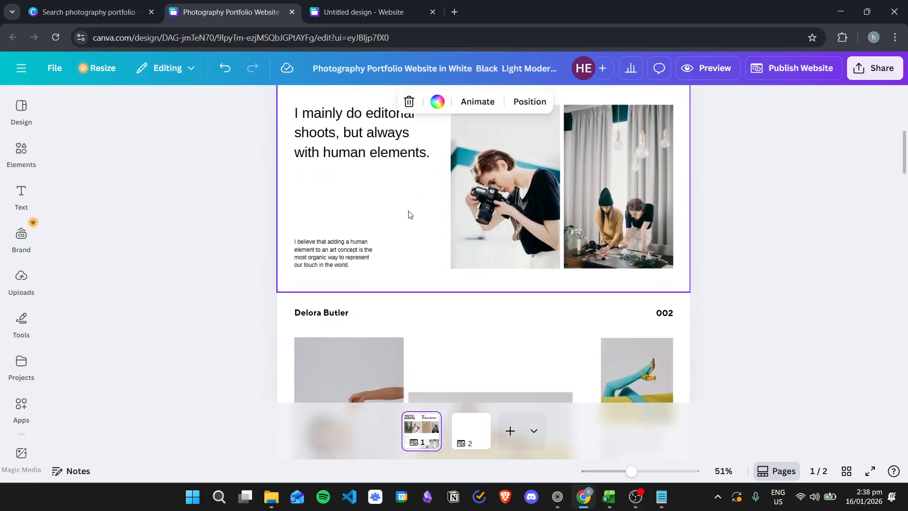
scroll(411, 218, down, 4)
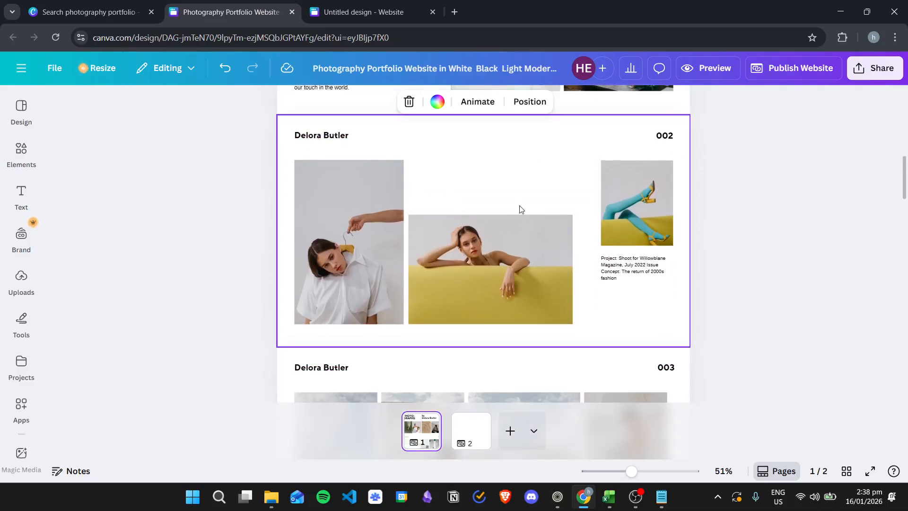
scroll(585, 243, down, 3)
scroll(584, 247, up, 4)
scroll(551, 222, down, 1)
scroll(588, 219, up, 1)
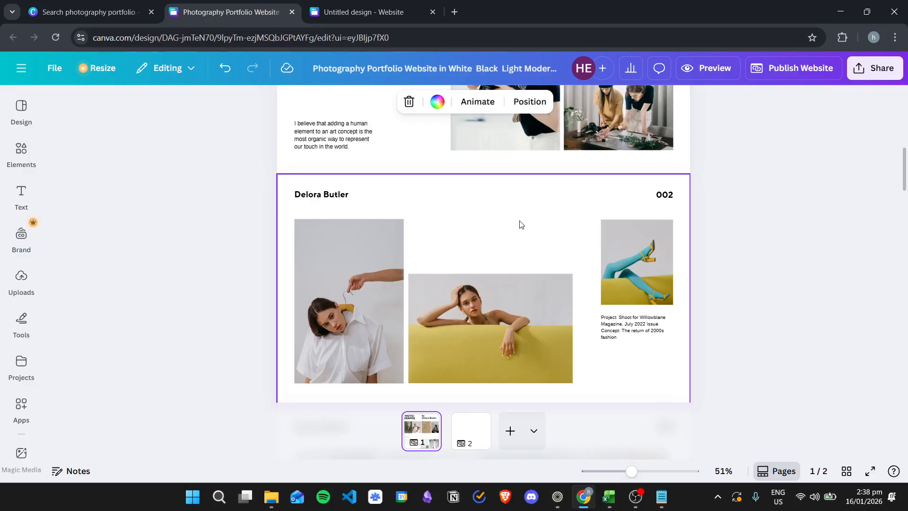
Attempt to copy section 002 onto the blank second page, then return to page 1
click(526, 236)
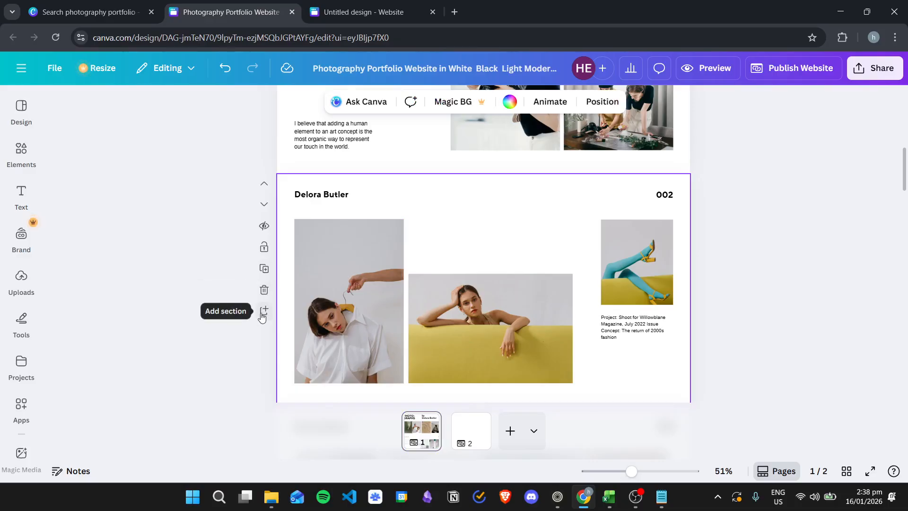
right_click(484, 212)
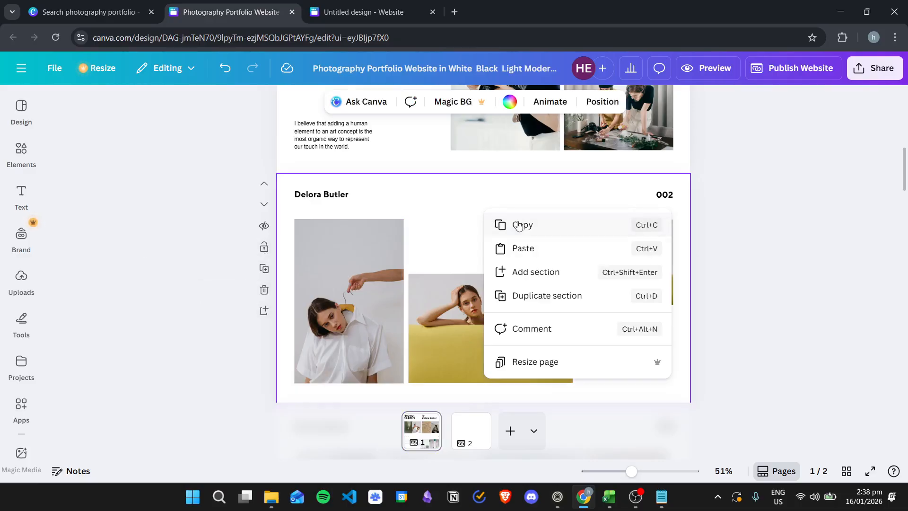
click(472, 419)
right_click(427, 200)
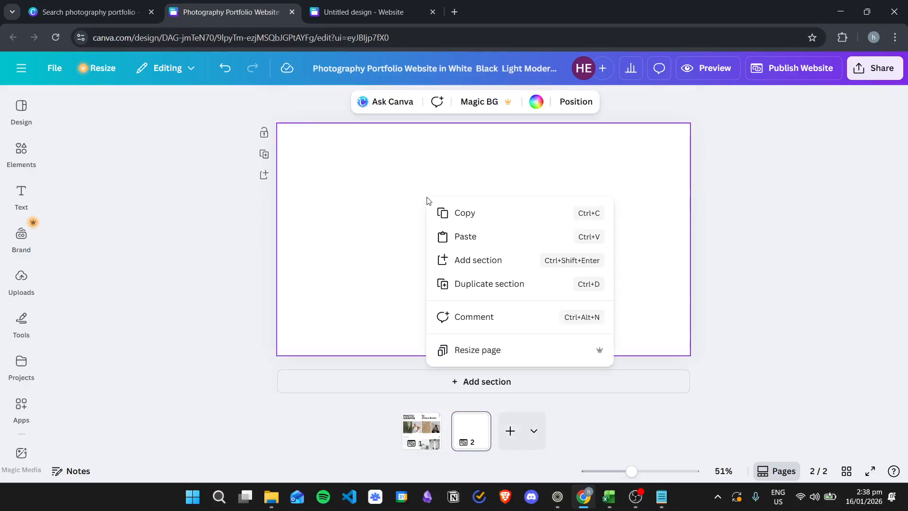
click(463, 237)
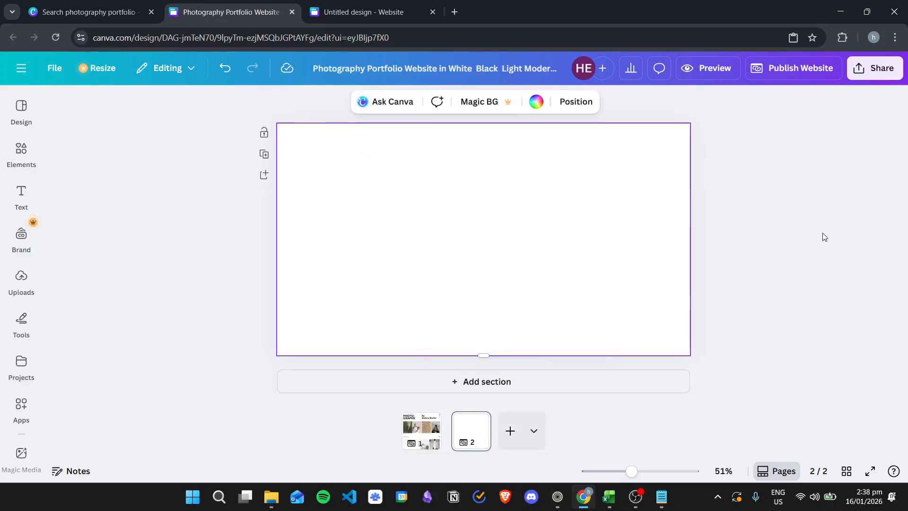
click(742, 265)
click(432, 429)
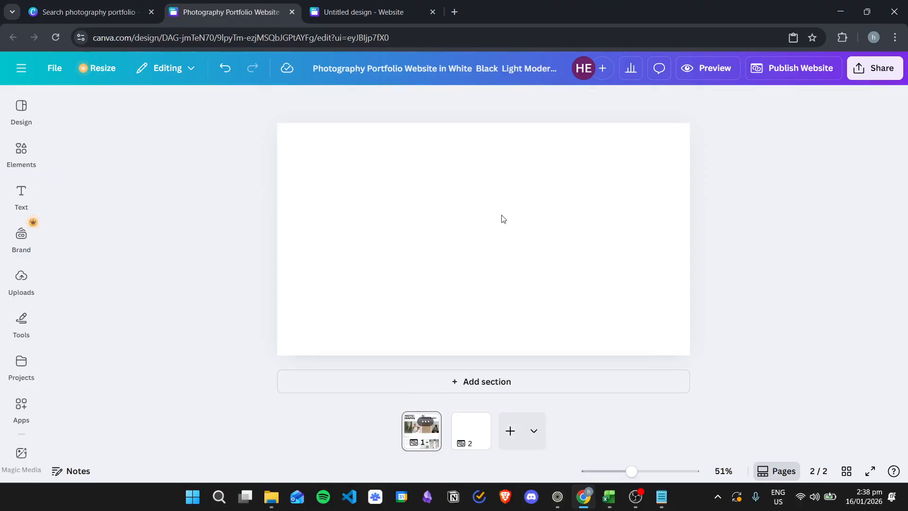
Marquee-copy section 002's photos and Willowblane caption onto page 2 and add an empty section
scroll(469, 259, down, 8)
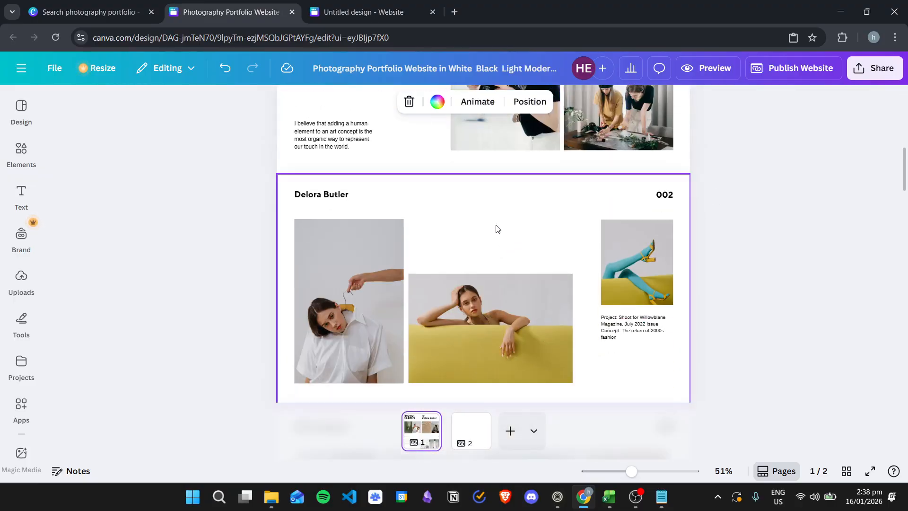
scroll(473, 217, down, 2)
drag(278, 123, 677, 332)
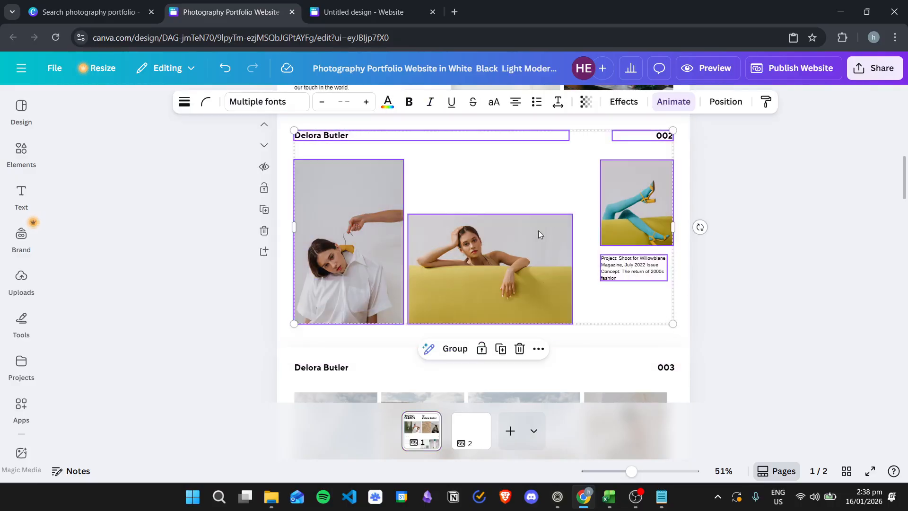
right_click(513, 237)
click(571, 162)
click(471, 428)
right_click(479, 238)
click(530, 279)
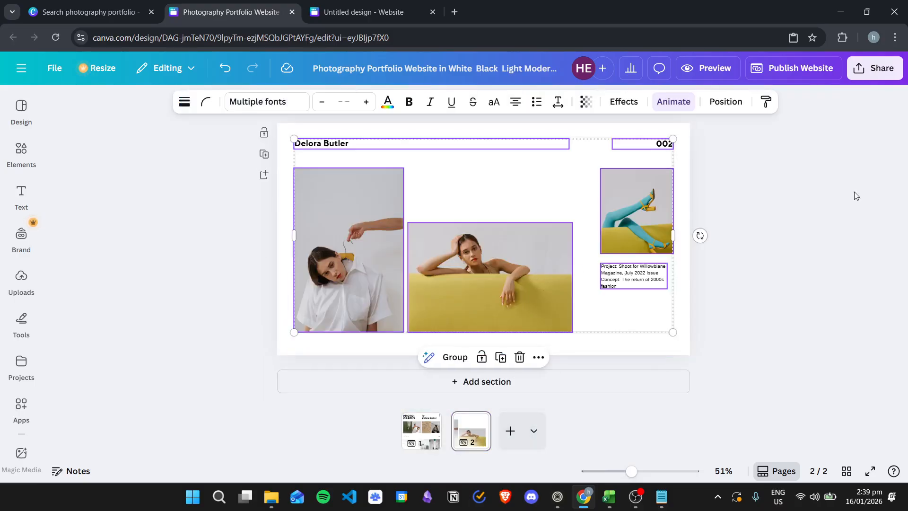
click(807, 216)
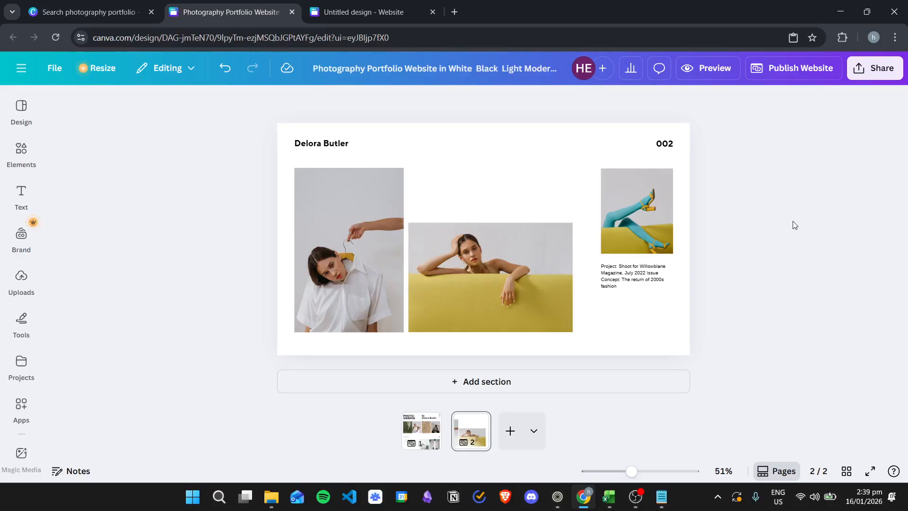
click(520, 378)
click(422, 430)
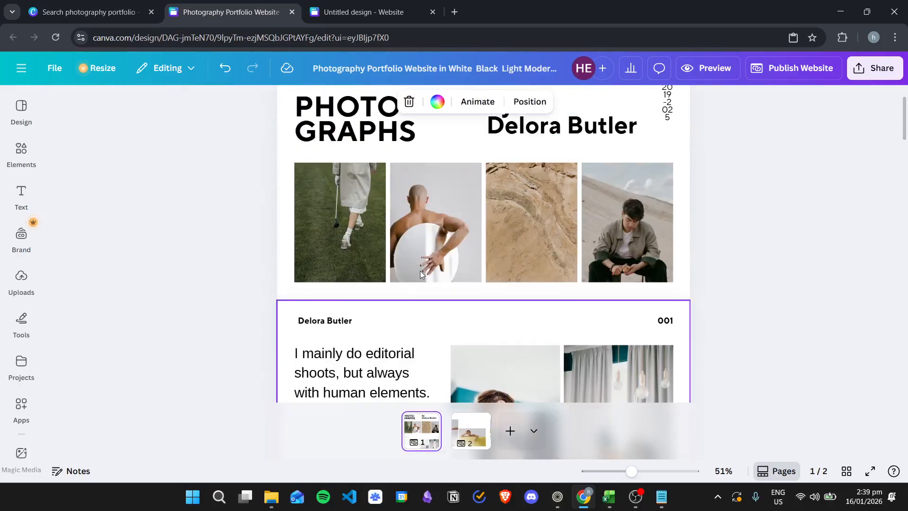
Copy section 003's photos and caption into page 2's blank section
scroll(422, 271, down, 10)
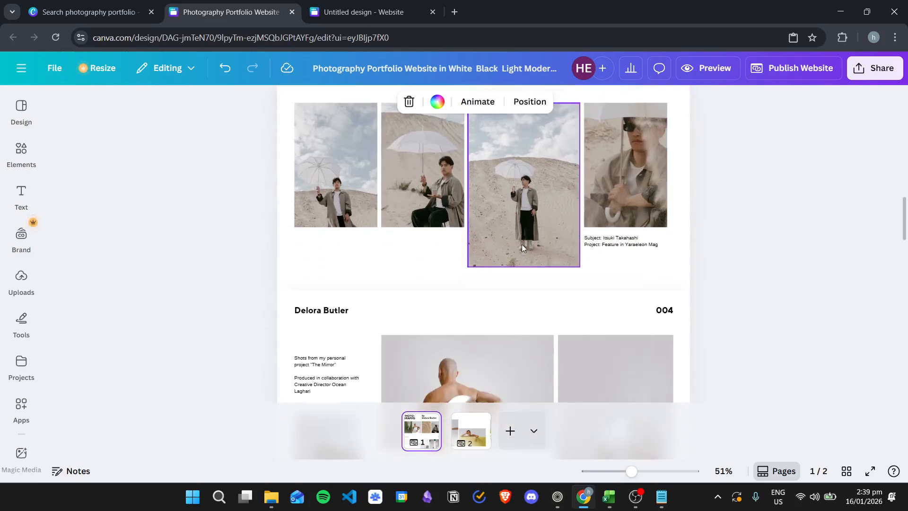
scroll(530, 246, up, 5)
scroll(459, 240, down, 1)
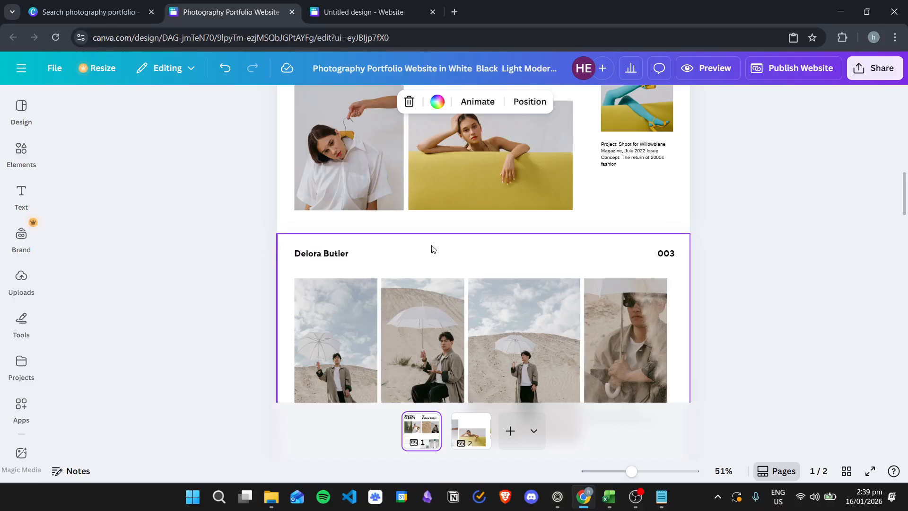
click(432, 249)
scroll(415, 245, down, 2)
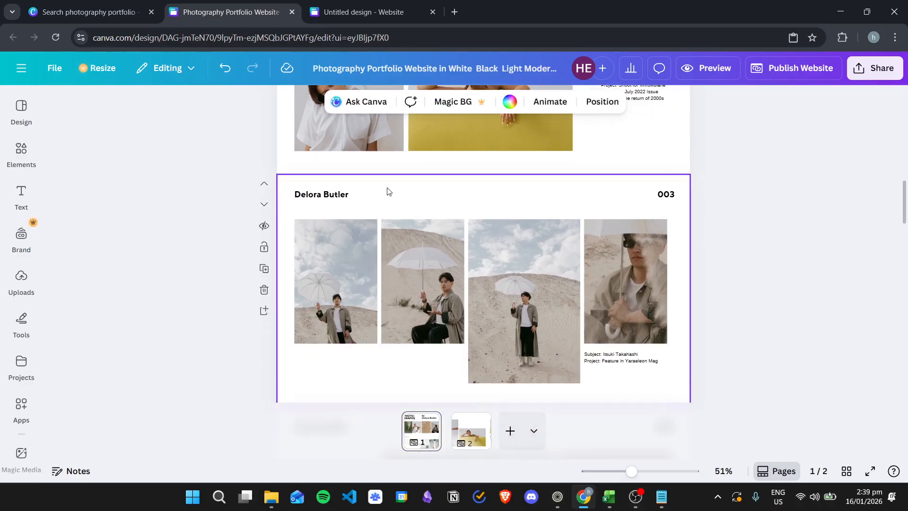
drag(295, 189, 675, 399)
scroll(570, 291, down, 4)
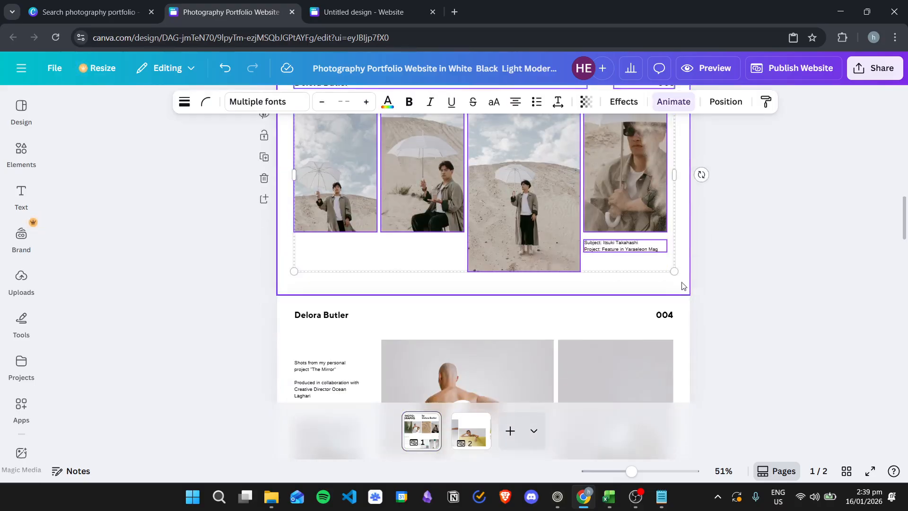
scroll(570, 290, up, 2)
right_click(535, 220)
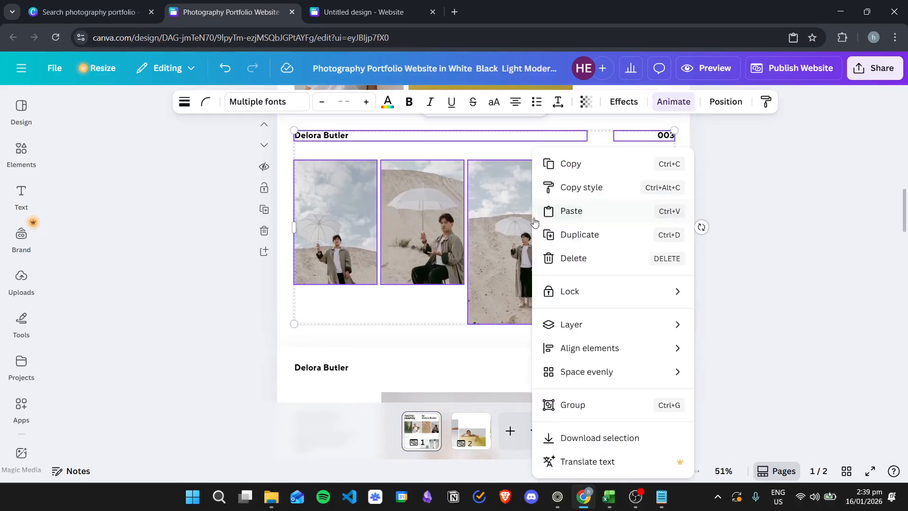
click(591, 168)
click(471, 430)
right_click(482, 217)
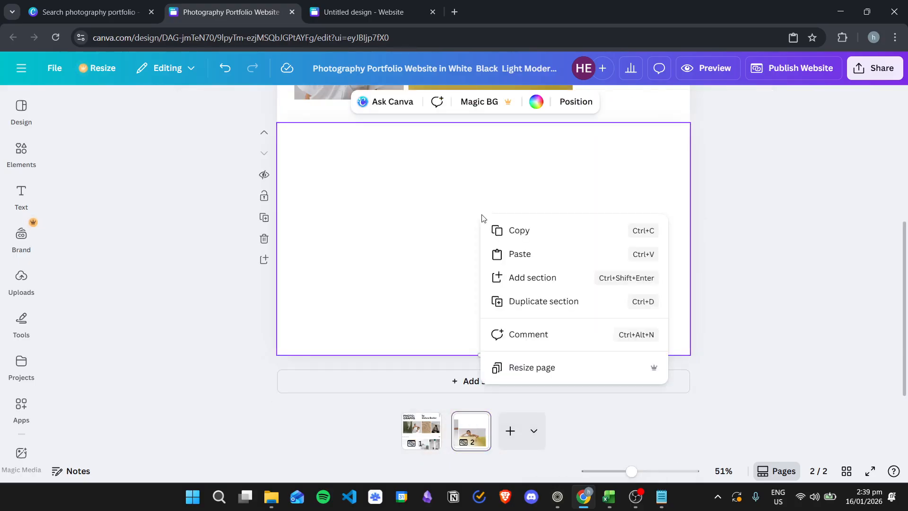
click(521, 255)
Copy section 004's photos and text into a new section on page 2
click(438, 428)
scroll(506, 282, down, 6)
scroll(488, 289, up, 4)
scroll(501, 274, down, 4)
scroll(509, 268, down, 10)
drag(291, 128, 586, 260)
right_click(598, 239)
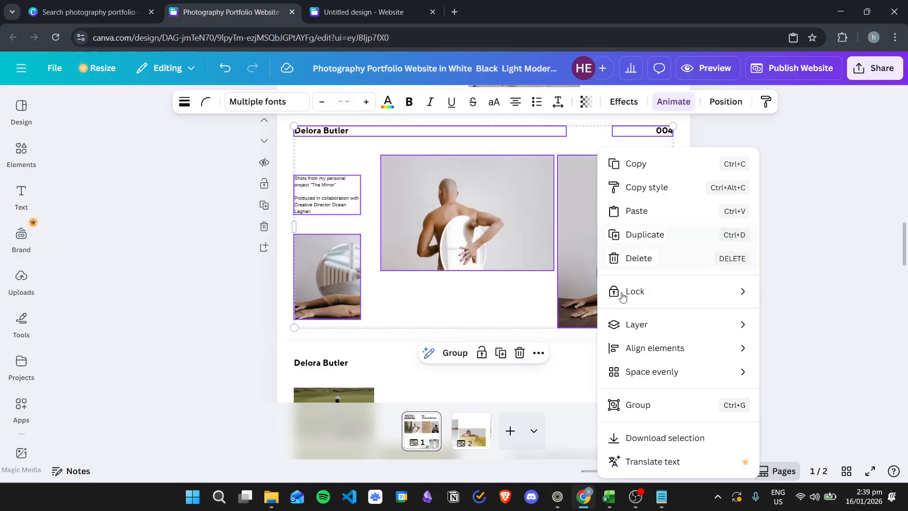
click(636, 163)
click(471, 430)
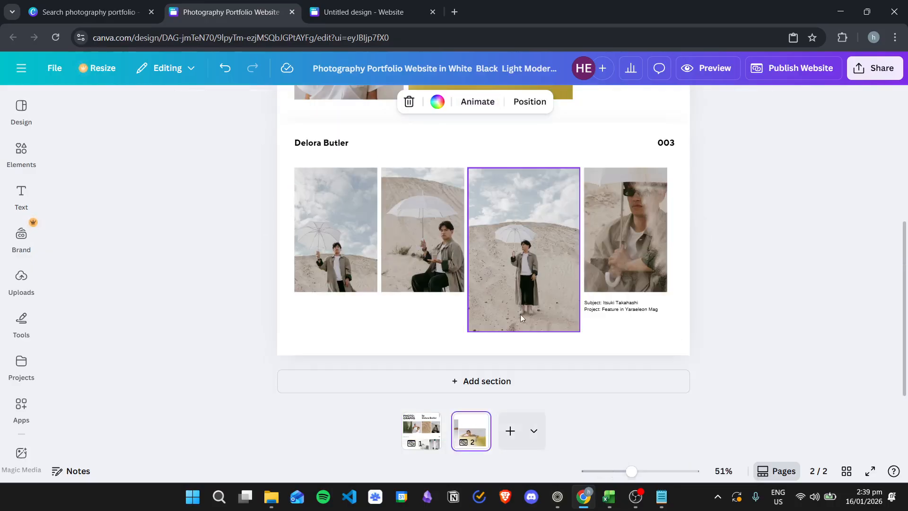
click(519, 384)
right_click(491, 258)
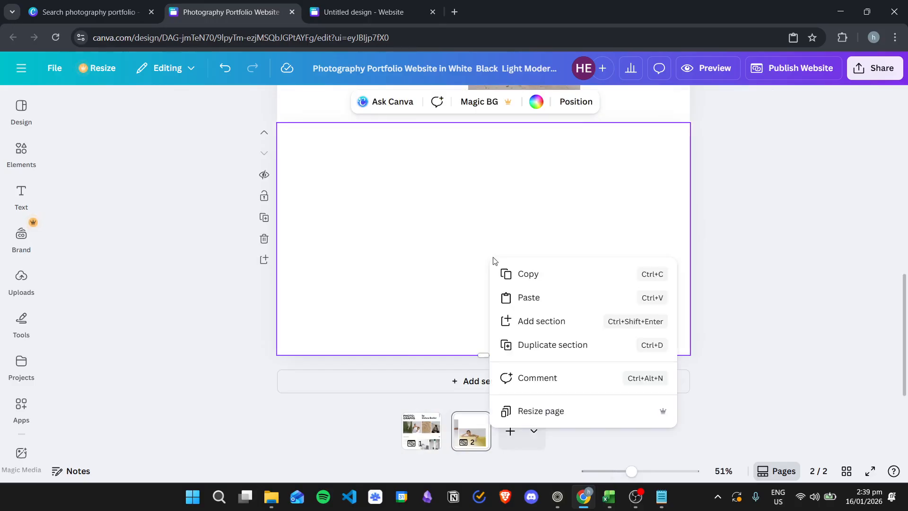
click(530, 301)
Copy section 005's photos and text into another new section on page 2
click(421, 431)
scroll(502, 284, up, 2)
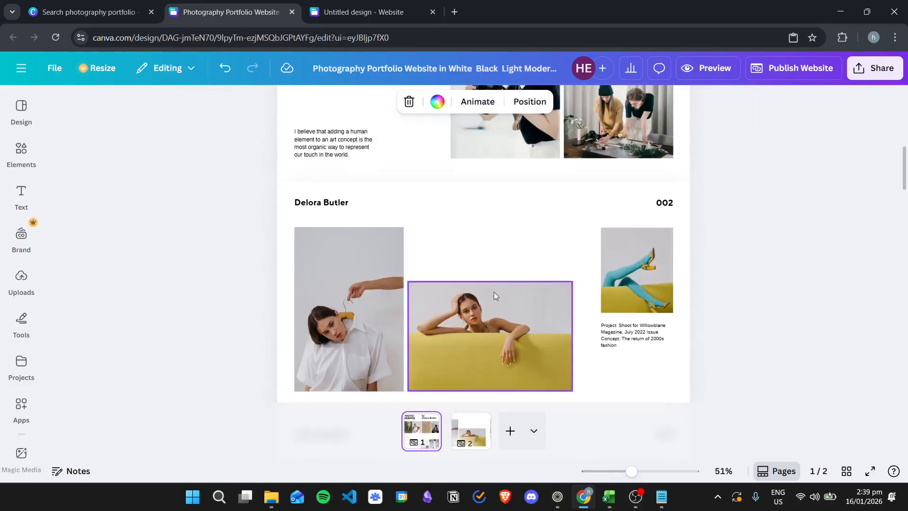
scroll(501, 289, down, 15)
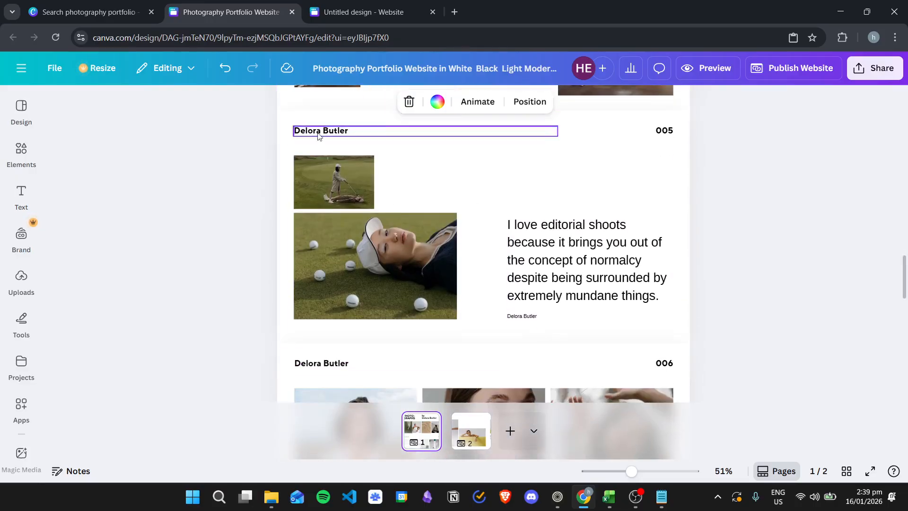
drag(288, 124, 675, 324)
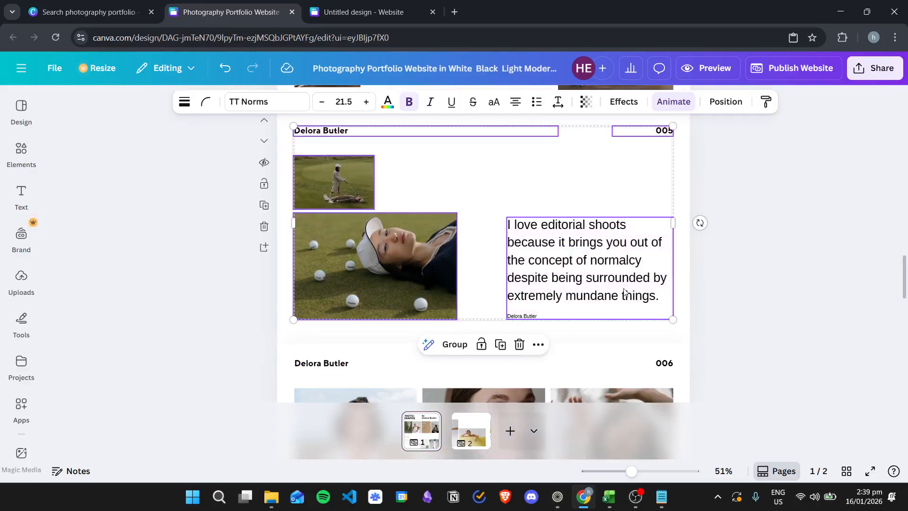
scroll(604, 273, down, 5)
scroll(603, 279, down, 5)
scroll(599, 291, up, 6)
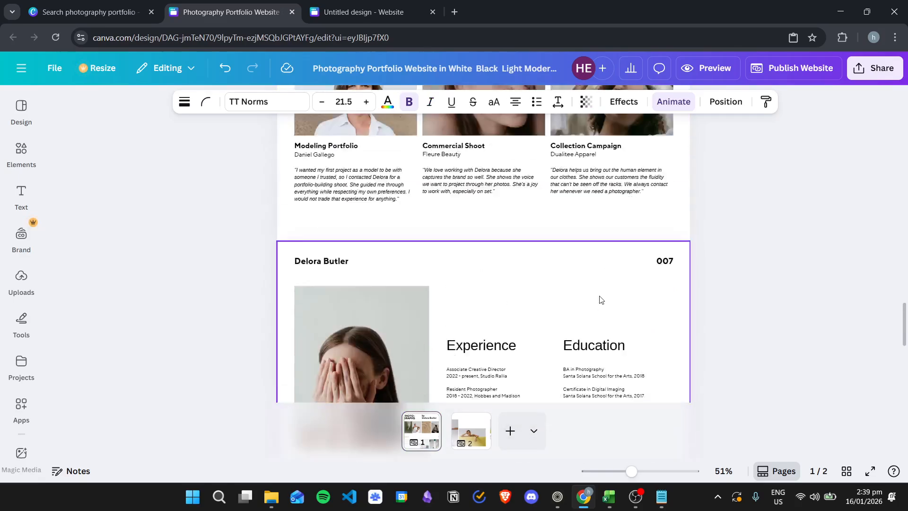
scroll(519, 185, up, 5)
right_click(544, 240)
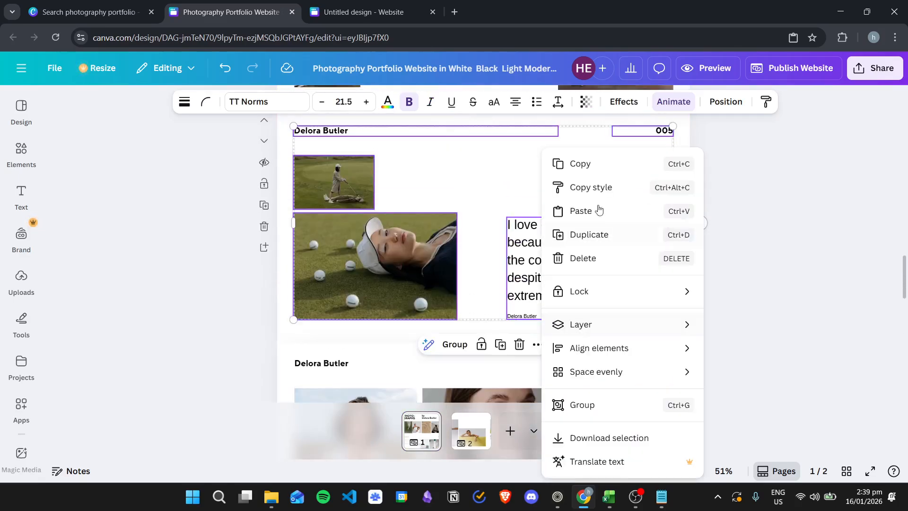
click(581, 164)
click(471, 430)
click(508, 380)
right_click(523, 308)
click(569, 331)
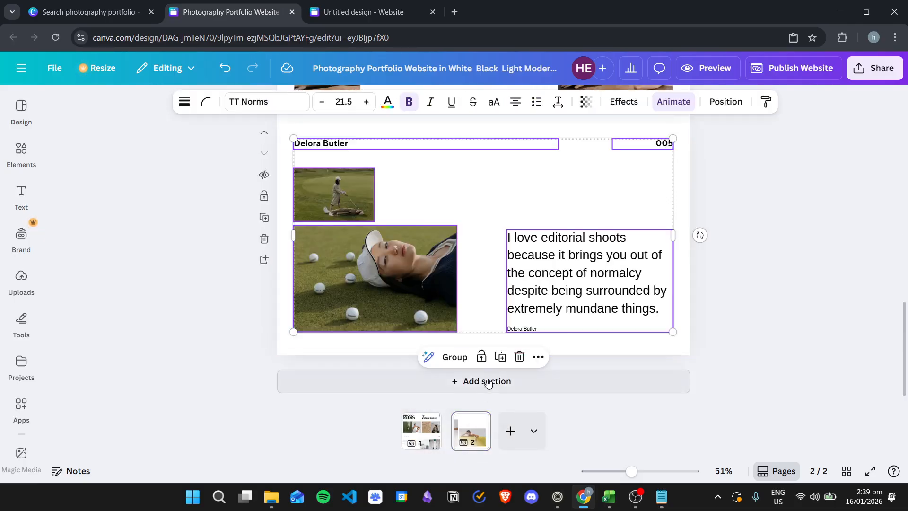
Paste section 006's photos and client testimonials into page 2's empty section
click(431, 432)
scroll(515, 303, down, 10)
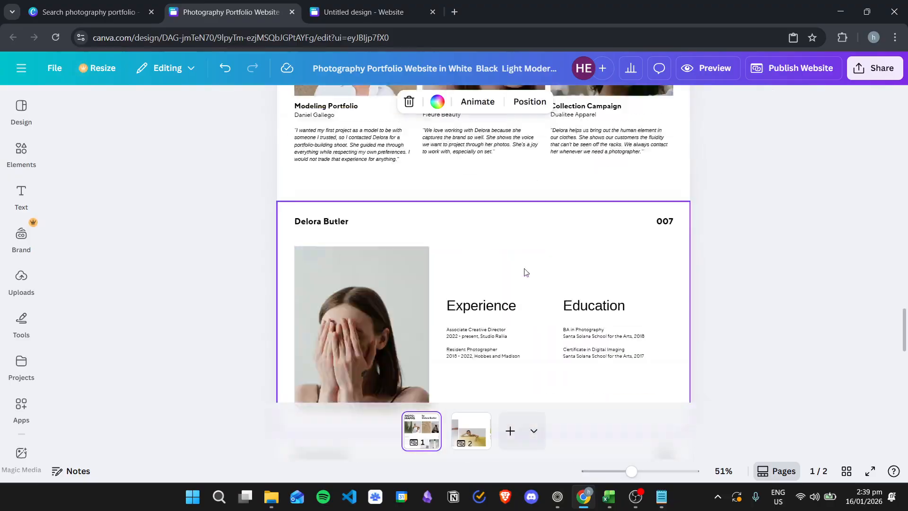
scroll(523, 266, up, 5)
drag(293, 207, 671, 391)
right_click(618, 283)
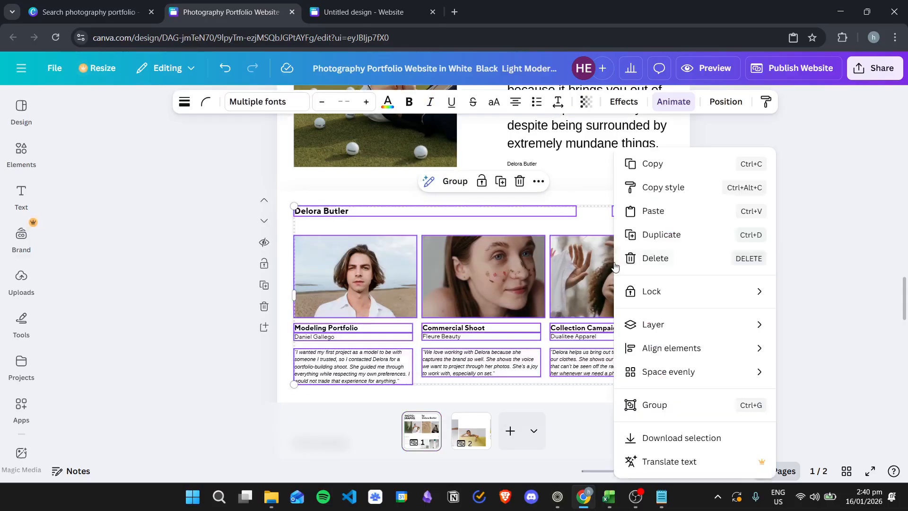
click(669, 166)
click(471, 431)
click(544, 232)
right_click(543, 232)
click(642, 261)
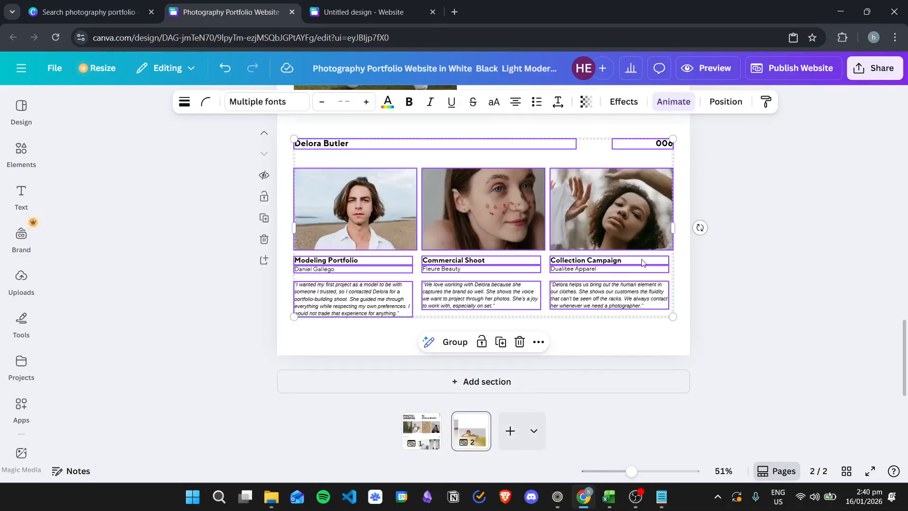
click(769, 216)
Scroll through page 2 to check the pasted sections, then return to page 1
scroll(714, 265, up, 20)
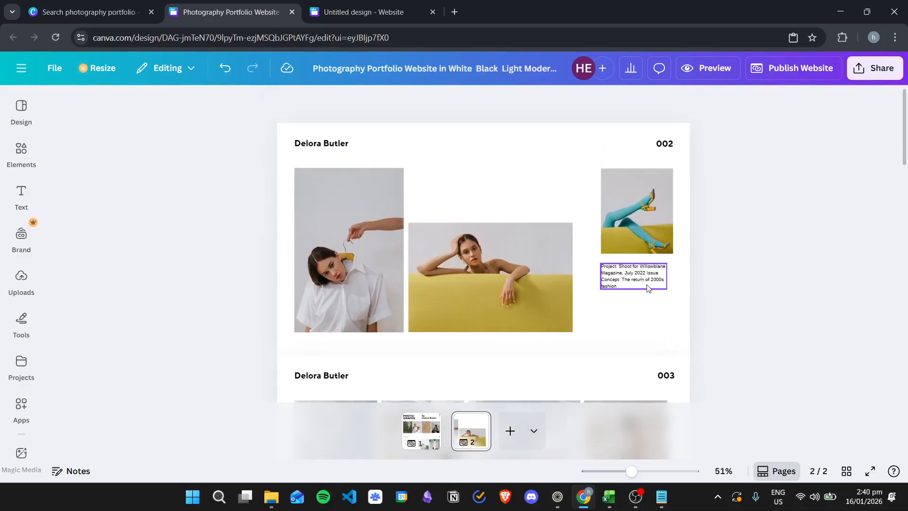
scroll(756, 263, down, 8)
scroll(653, 223, up, 5)
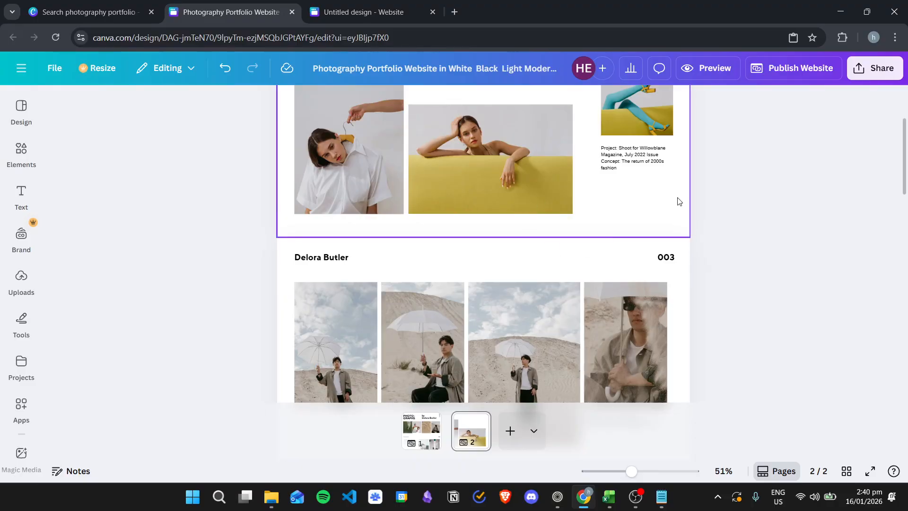
scroll(634, 225, down, 6)
scroll(576, 229, down, 5)
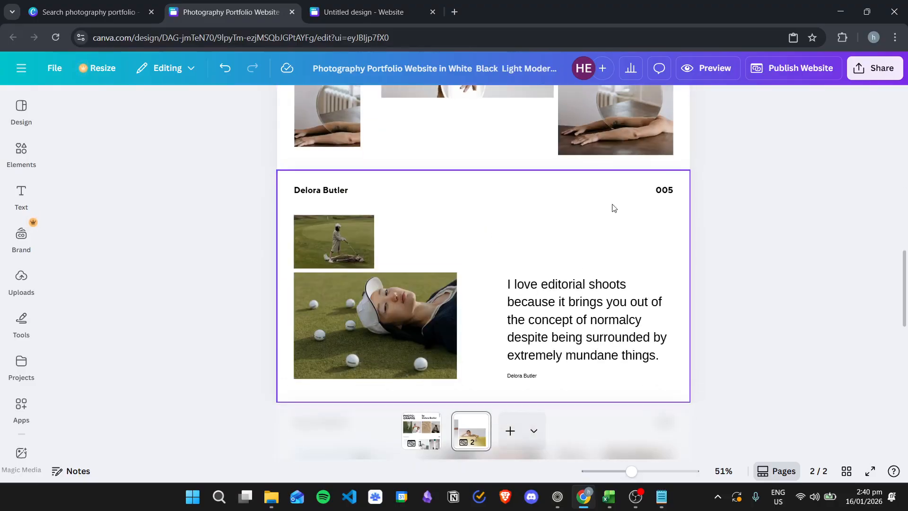
scroll(563, 272, down, 6)
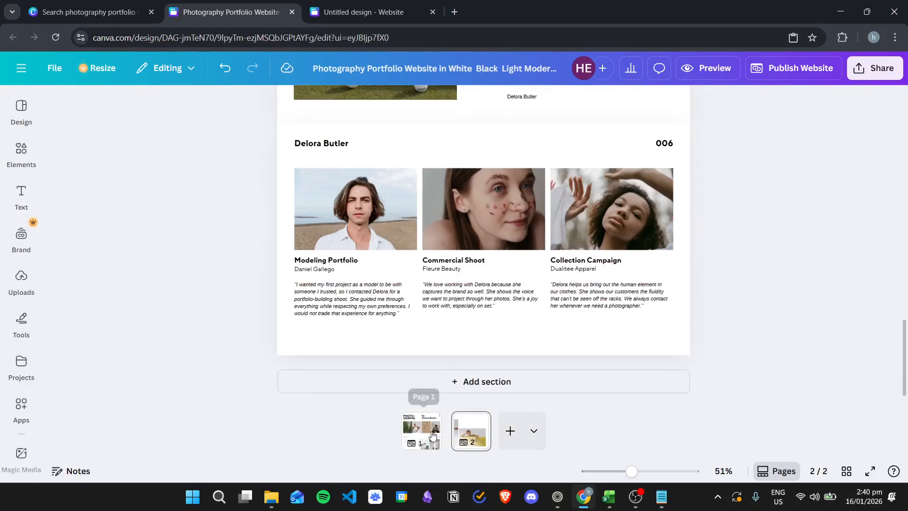
click(421, 428)
scroll(651, 222, up, 5)
scroll(482, 260, up, 8)
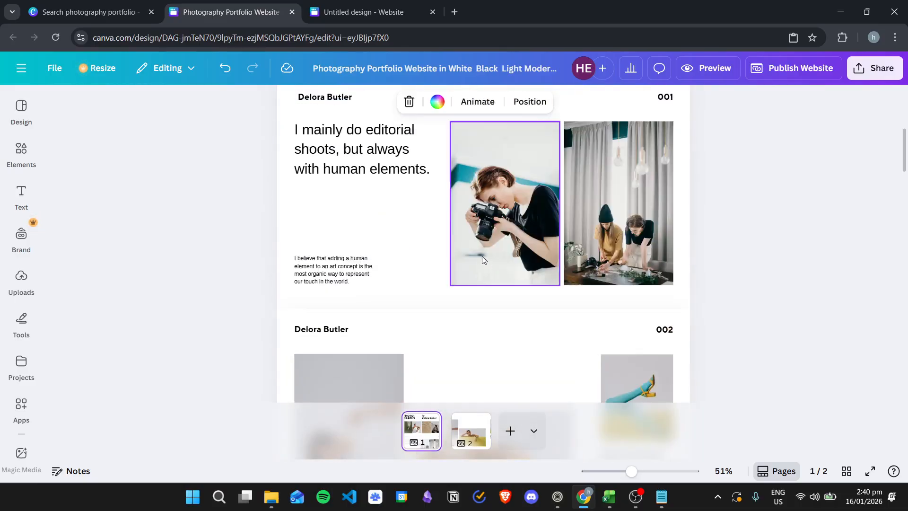
scroll(478, 255, up, 3)
scroll(473, 251, down, 10)
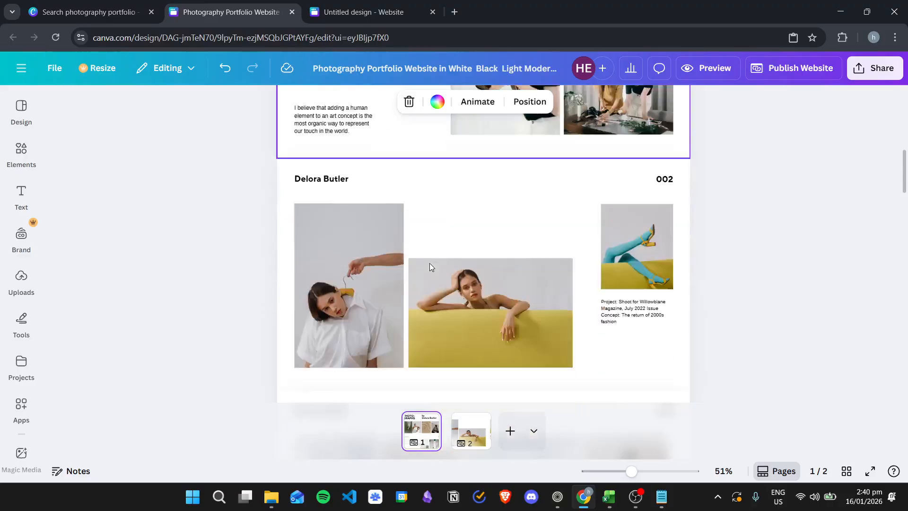
Delete sections 002, 003, 004 and 005 from page 1
scroll(472, 263, up, 3)
click(307, 165)
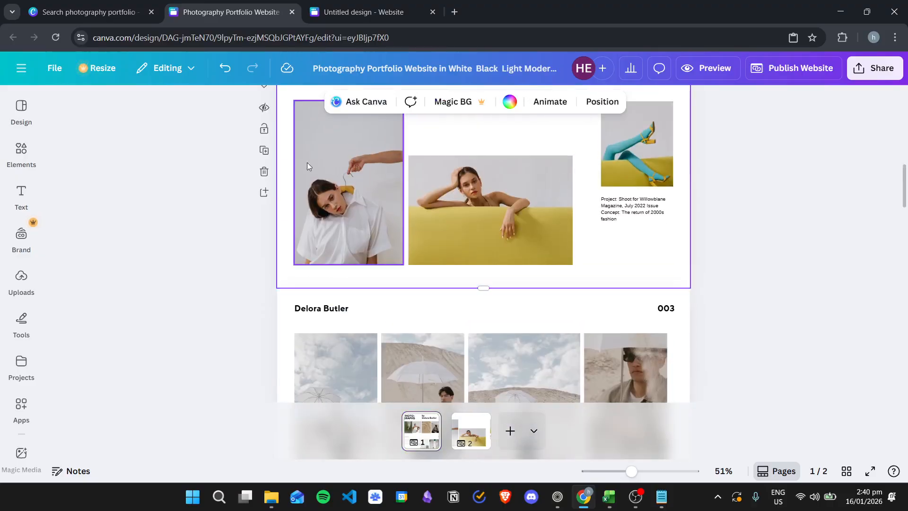
click(265, 174)
click(264, 232)
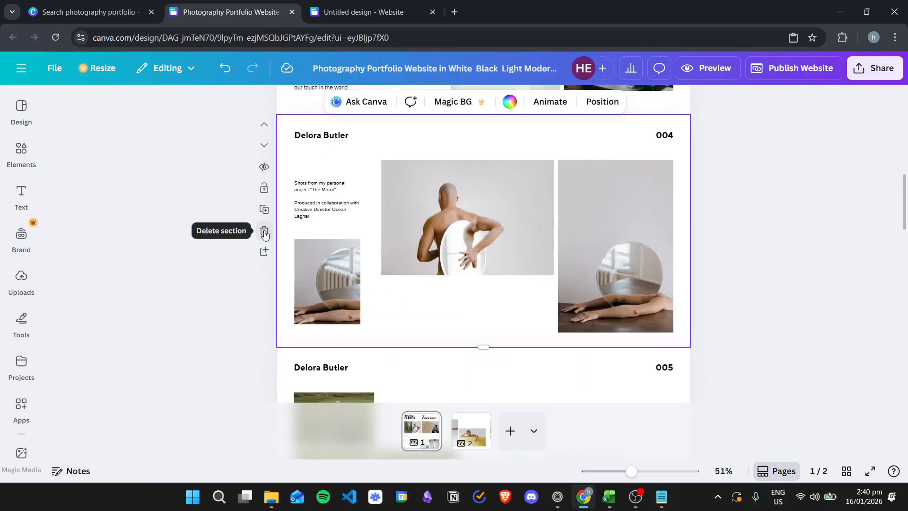
click(264, 231)
click(264, 231)
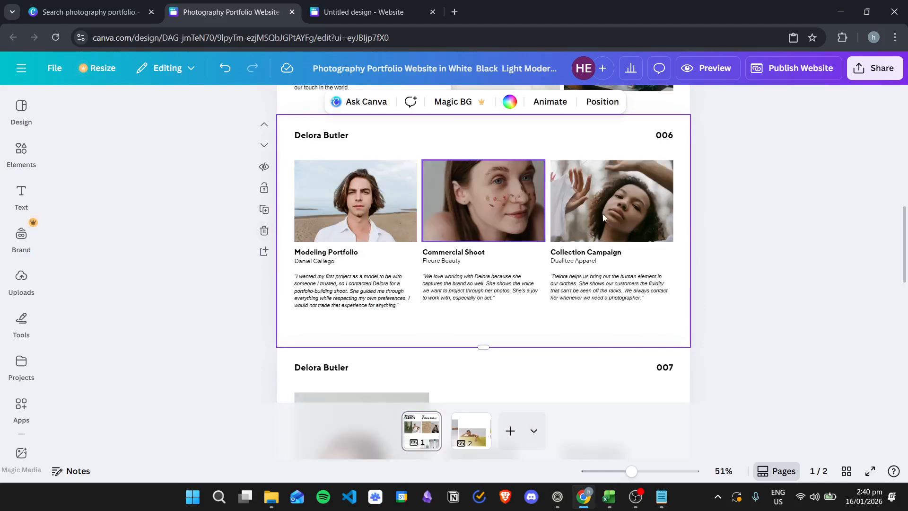
After checking page 2's sections, delete section 006 from page 1
click(472, 429)
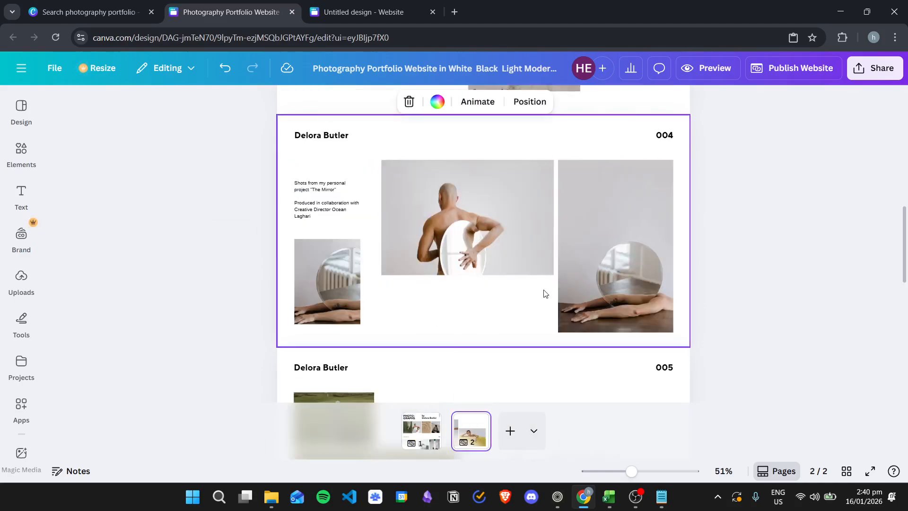
click(420, 442)
scroll(432, 346, up, 6)
click(379, 229)
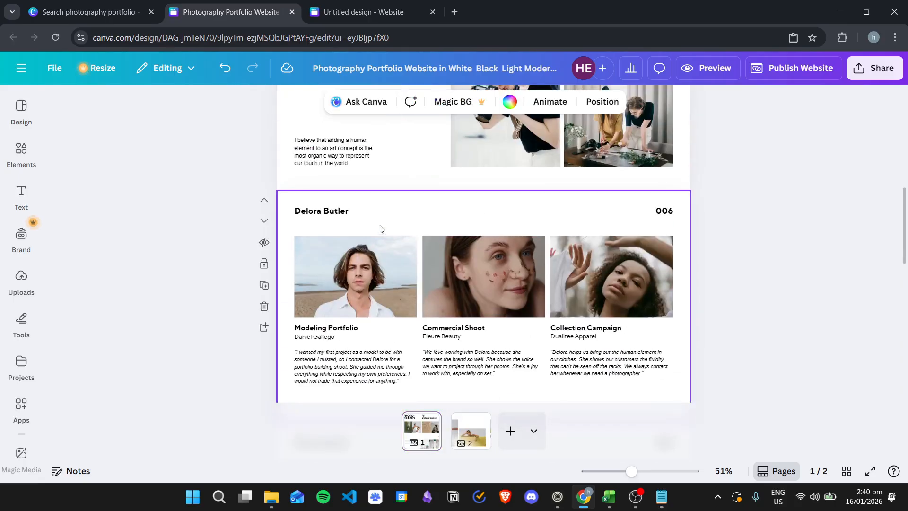
click(264, 306)
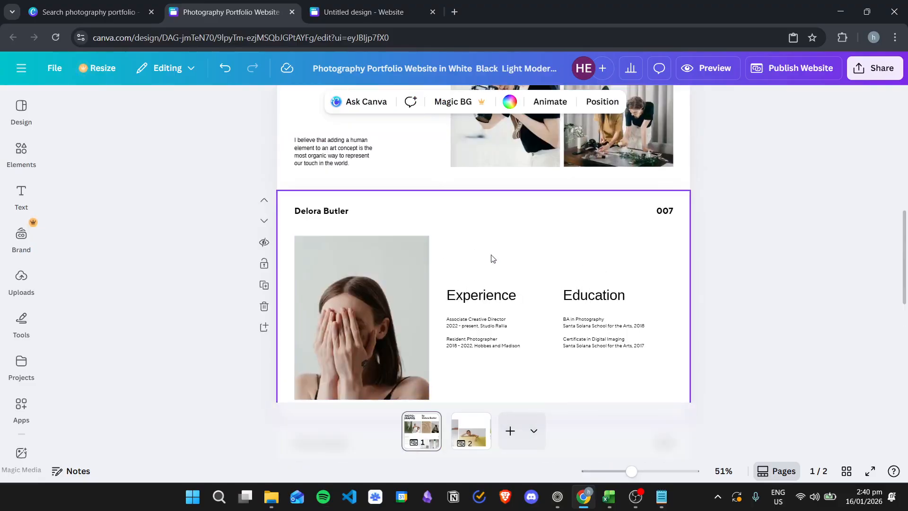
scroll(544, 265, down, 5)
scroll(577, 266, up, 10)
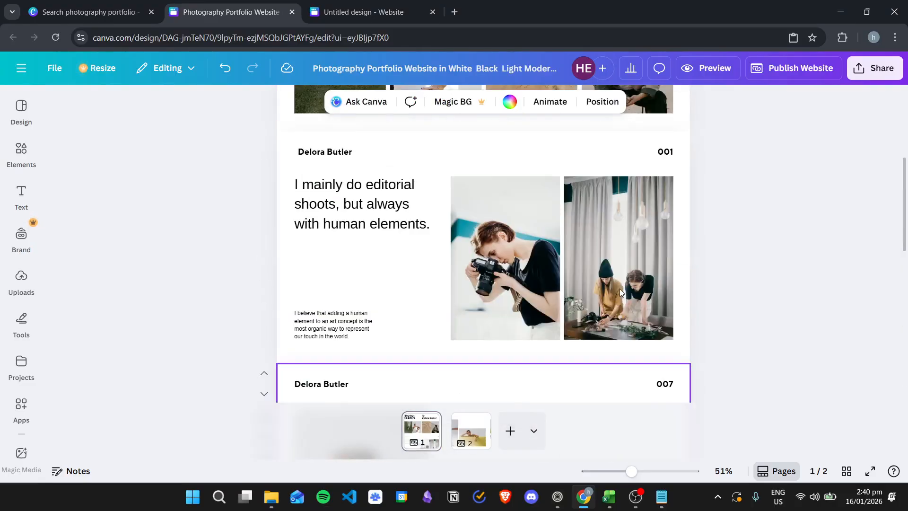
scroll(709, 265, down, 5)
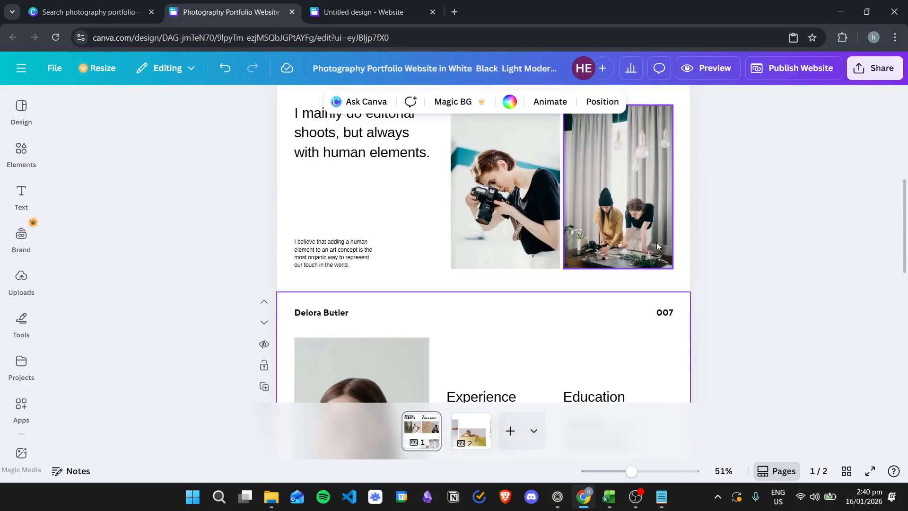
scroll(459, 204, down, 6)
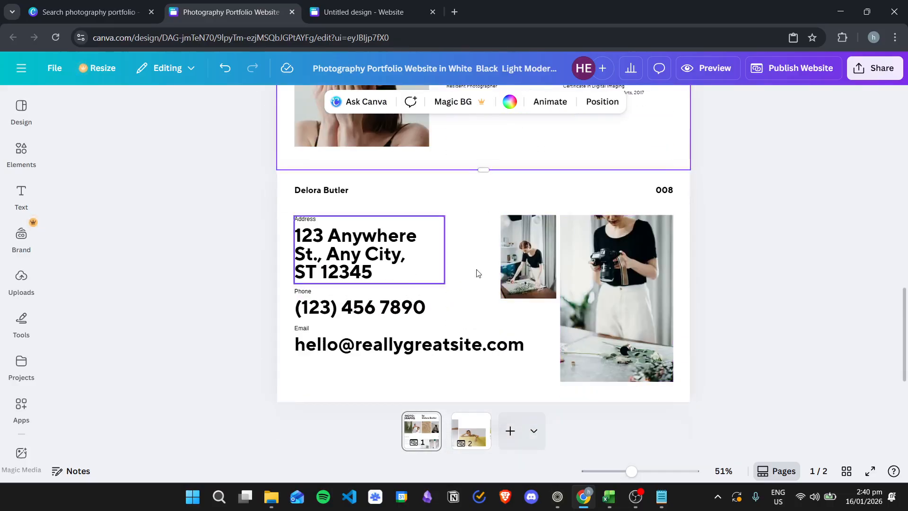
scroll(544, 322, up, 10)
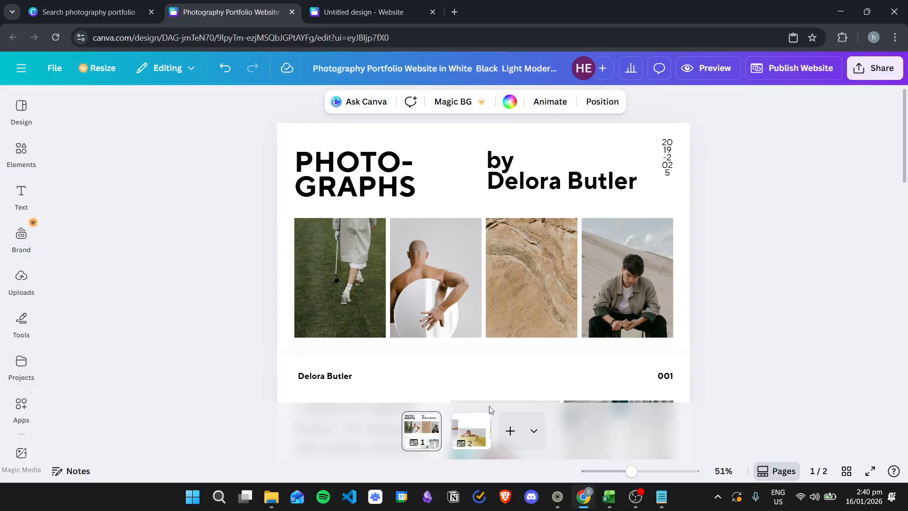
Title page 2 'Portfolio' in the page grid overview, alongside the Home page
click(846, 472)
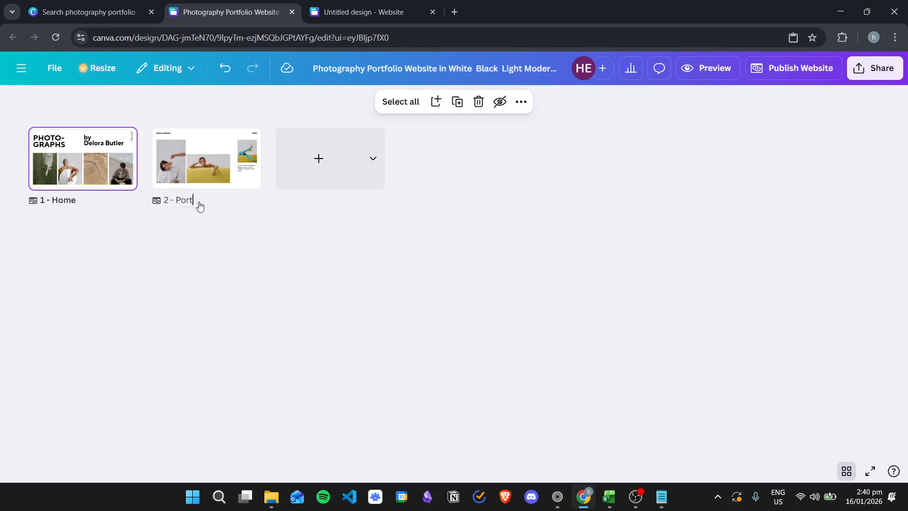
click(233, 260)
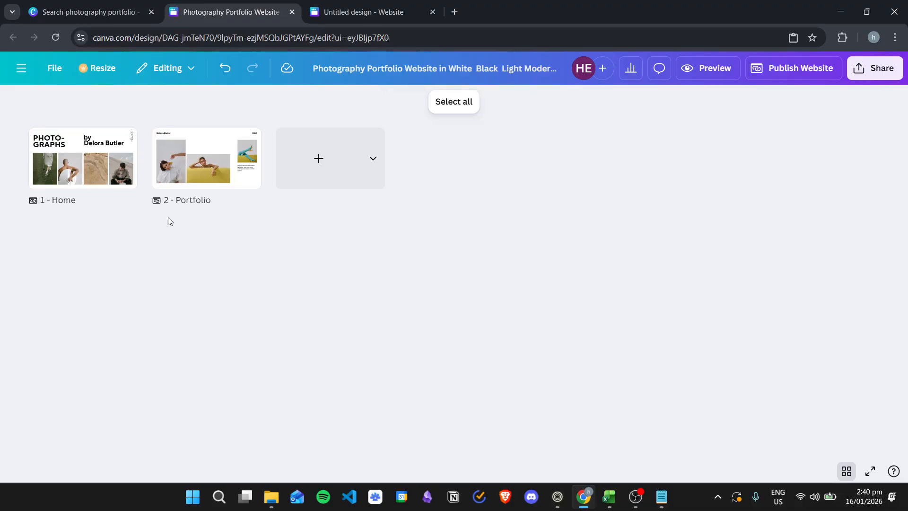
Preview the website and toggle its Home/Portfolio navigation menu off and back on
click(842, 472)
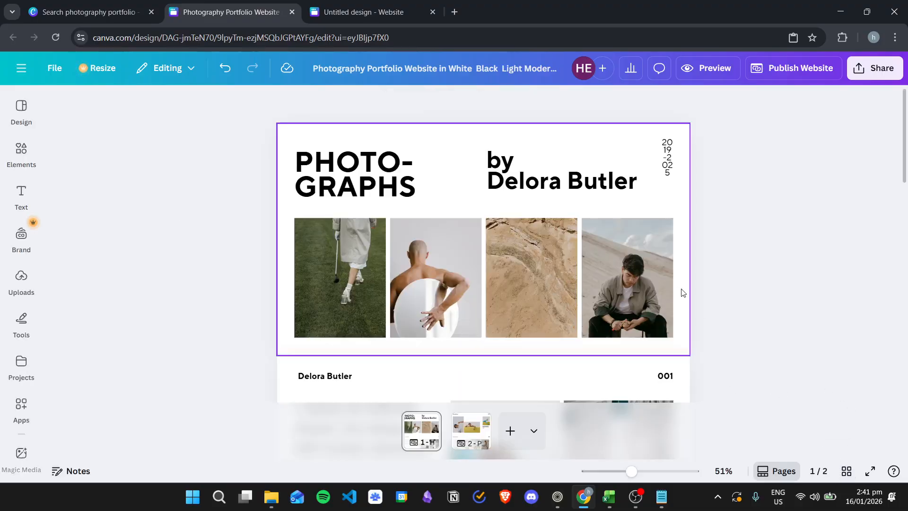
scroll(566, 213, down, 3)
scroll(572, 211, up, 3)
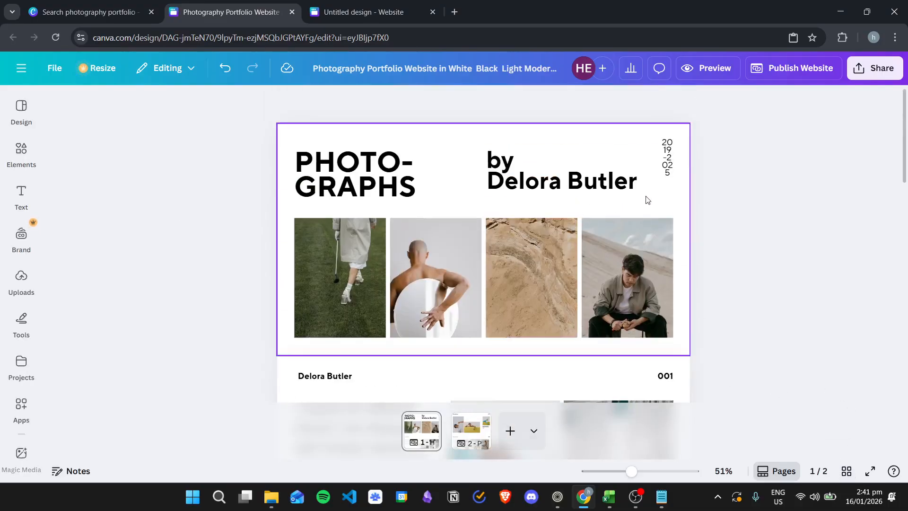
click(706, 69)
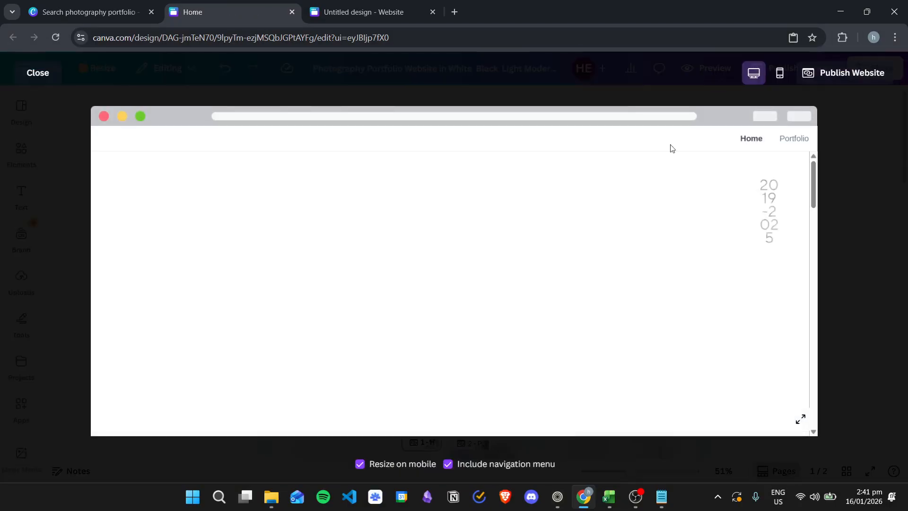
scroll(473, 221, down, 15)
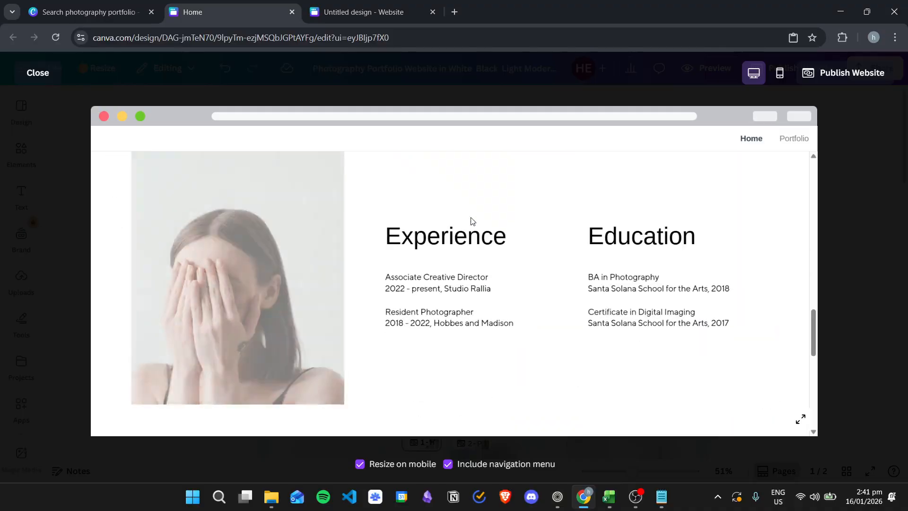
scroll(473, 221, up, 15)
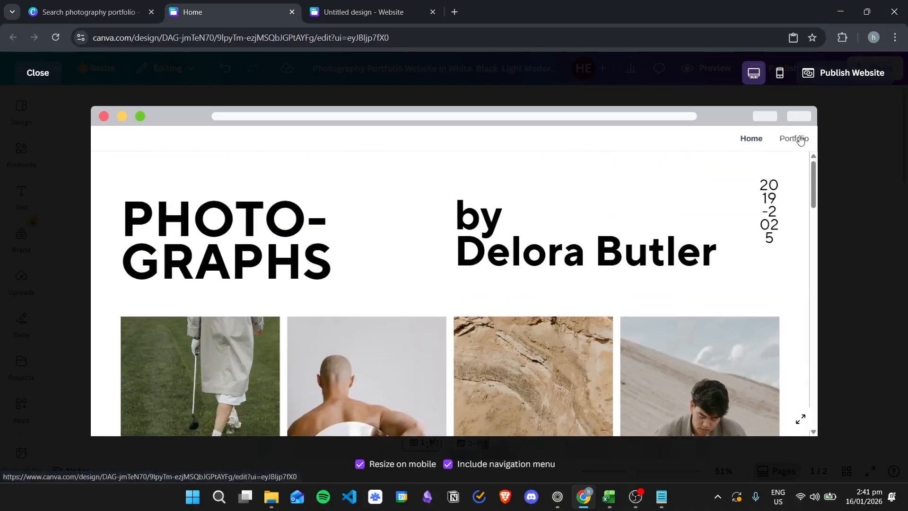
click(497, 470)
scroll(283, 205, down, 3)
scroll(282, 204, down, 10)
scroll(399, 255, up, 3)
scroll(406, 254, up, 10)
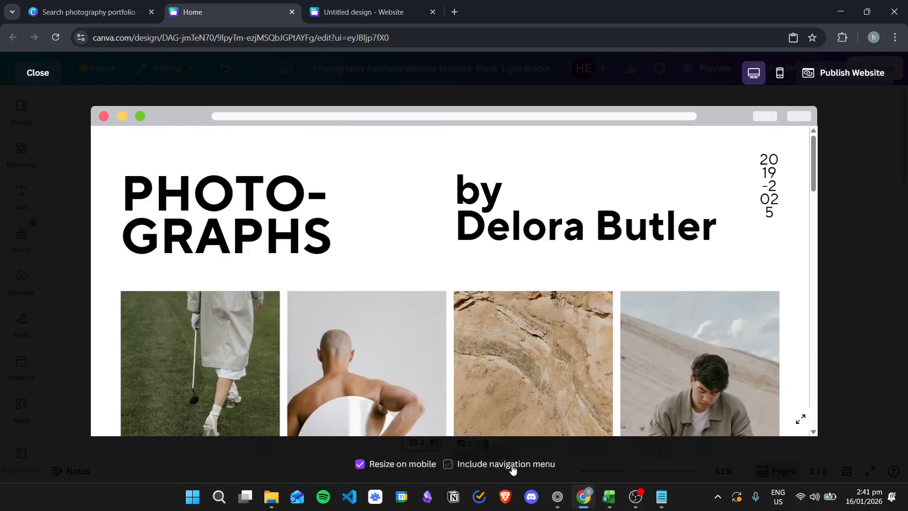
click(513, 468)
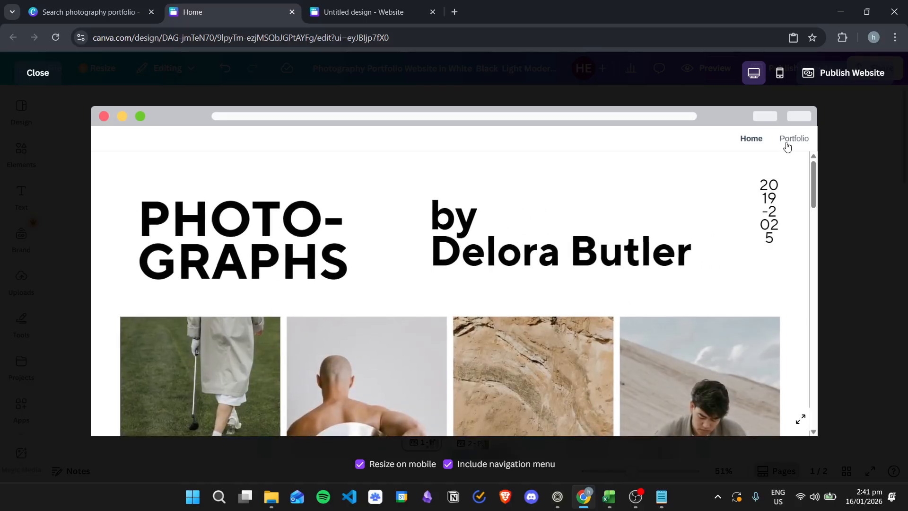
Switch between the Portfolio and Home pages in the preview, then close it
click(791, 139)
scroll(662, 217, down, 5)
scroll(643, 226, down, 5)
scroll(634, 231, up, 8)
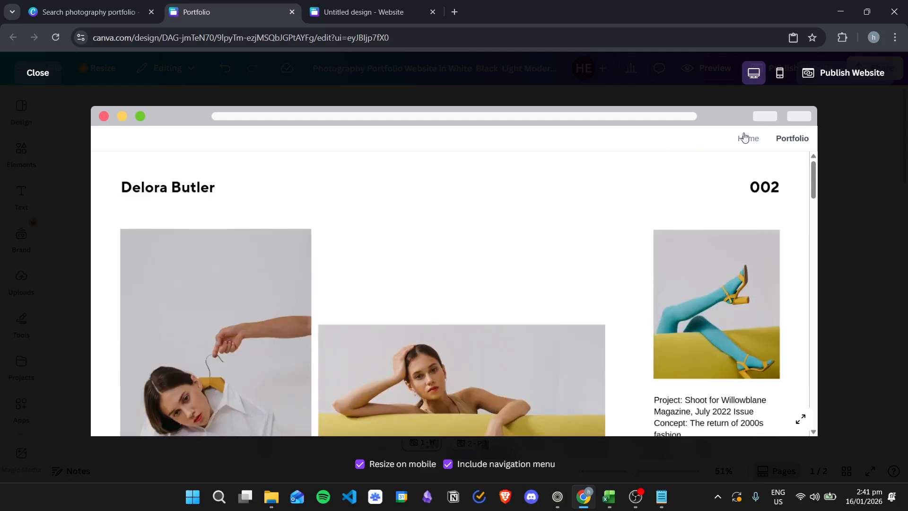
click(748, 138)
click(792, 139)
click(746, 138)
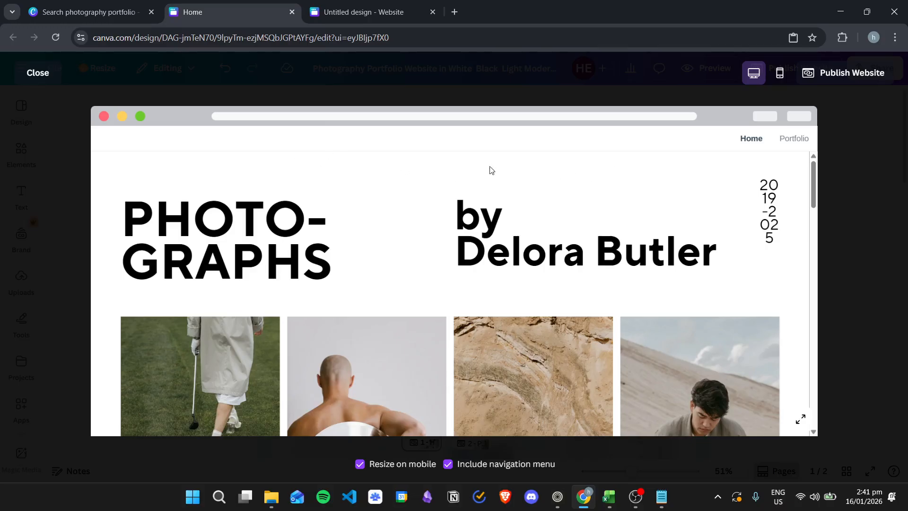
click(37, 73)
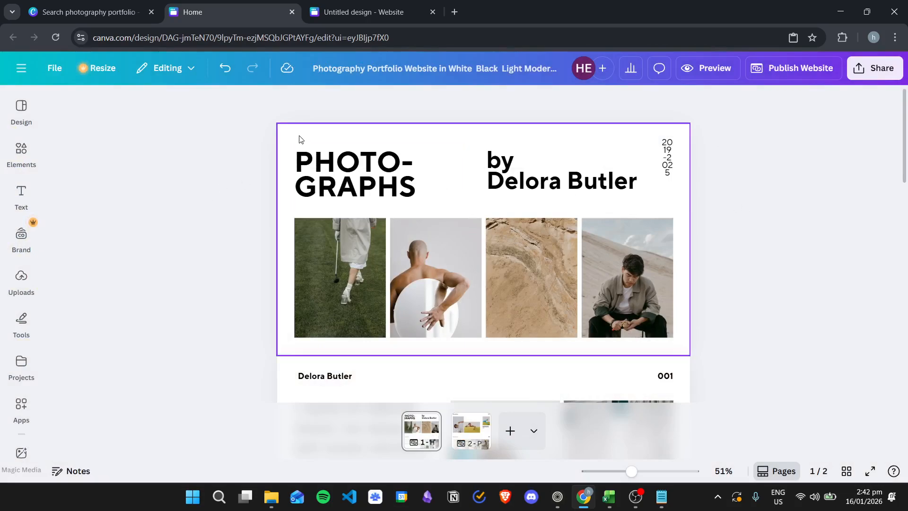
Move the title, byline, date and the row of four photos slightly lower
drag(578, 163, 651, 178)
drag(609, 157, 609, 166)
drag(284, 238, 666, 310)
drag(547, 244, 547, 256)
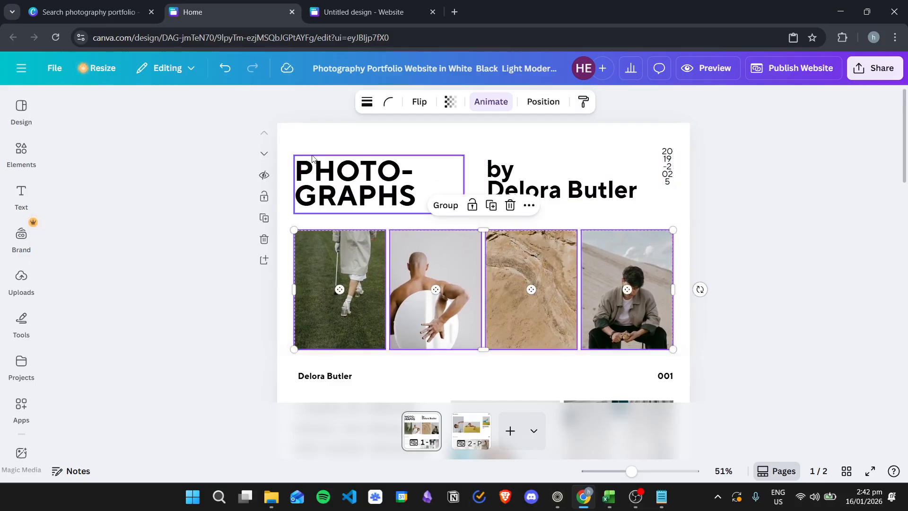
drag(306, 141, 675, 219)
drag(588, 179, 586, 188)
click(217, 235)
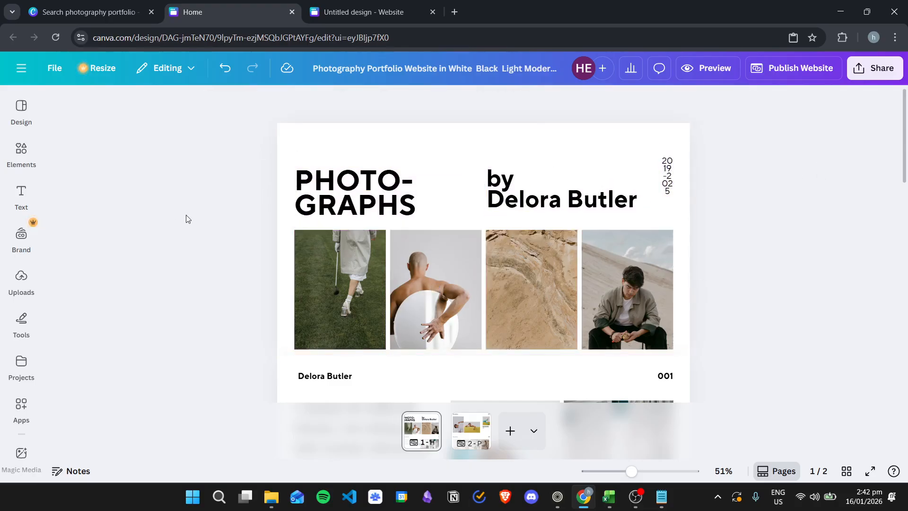
Add a tan square shape and stretch it into a full-width bar across the top
click(21, 153)
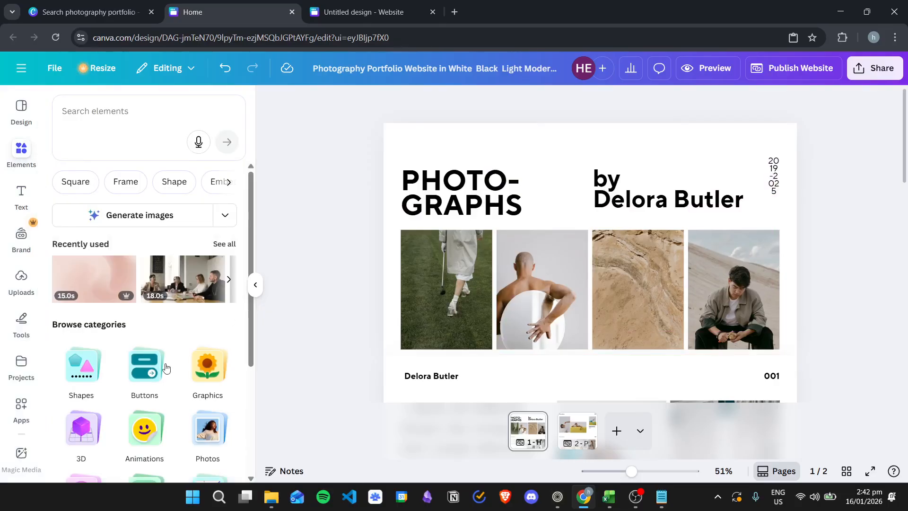
click(81, 366)
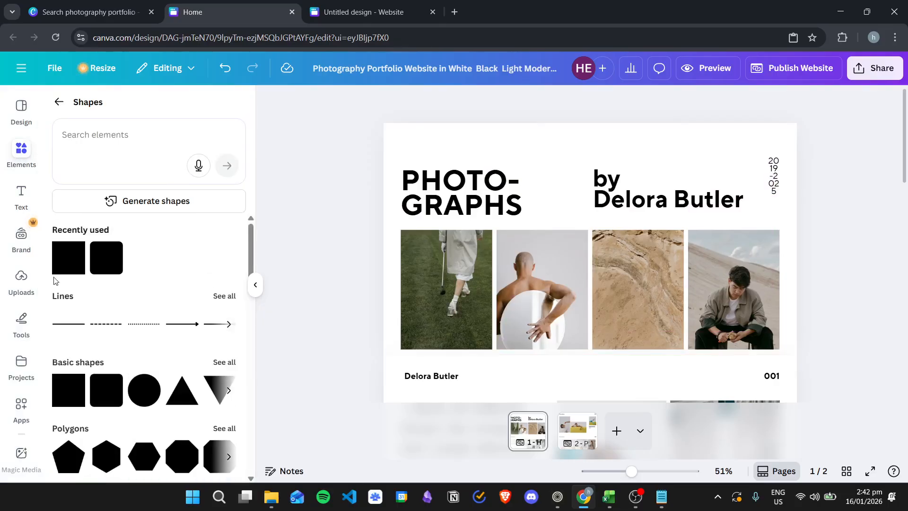
drag(65, 263, 525, 149)
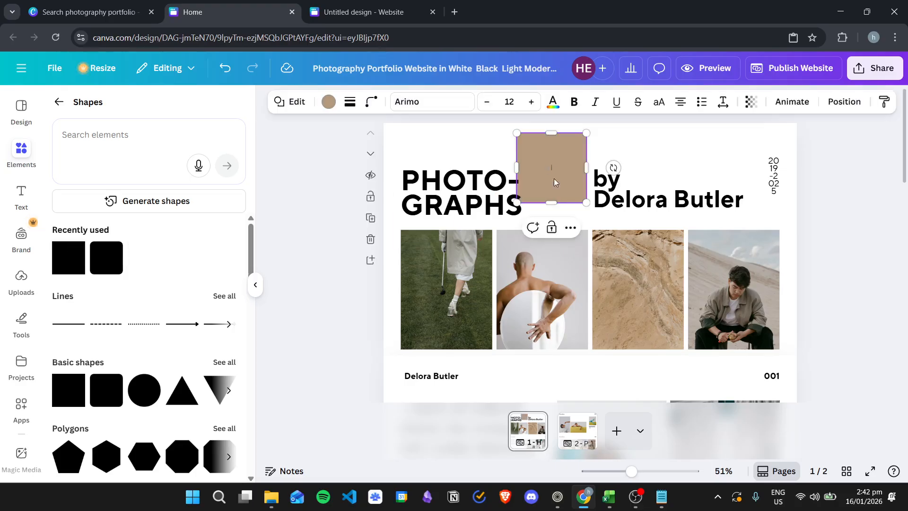
click(482, 144)
click(561, 187)
click(580, 151)
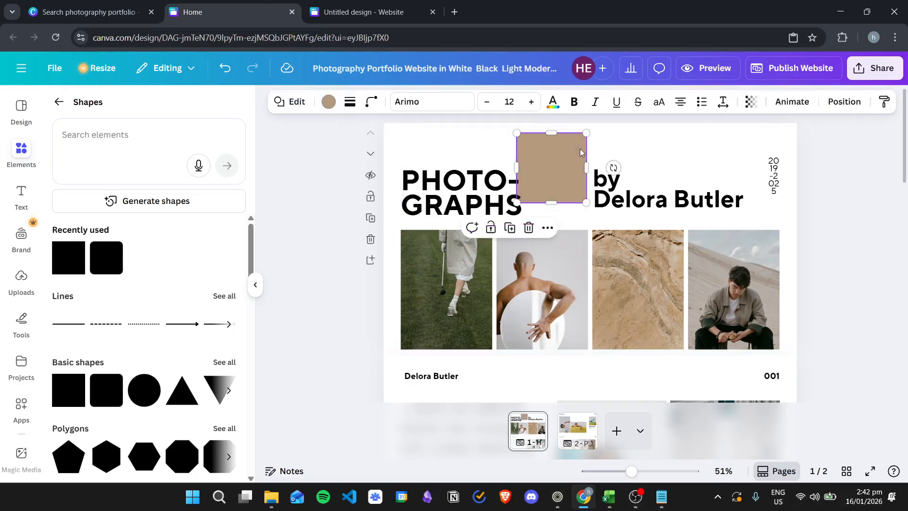
drag(553, 199, 397, 138)
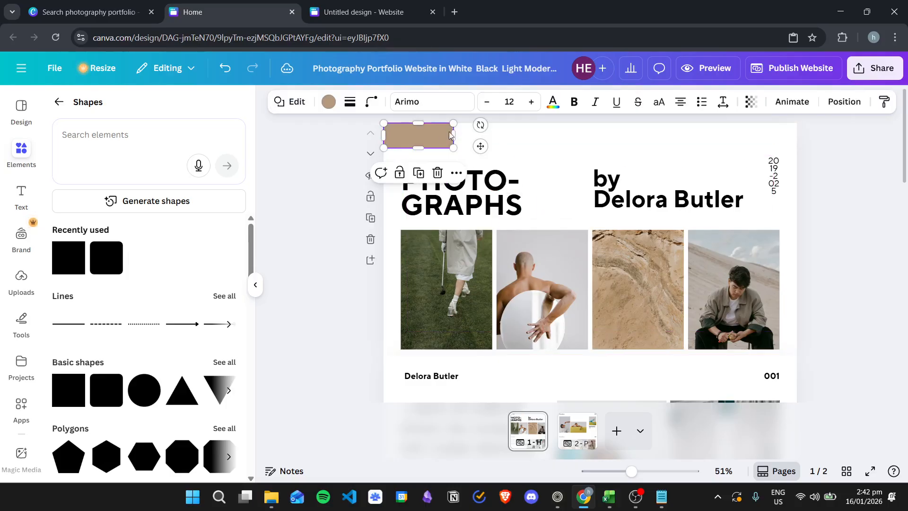
drag(489, 136, 795, 135)
drag(589, 150, 590, 152)
Give the tan banner a solid black outline border
click(891, 173)
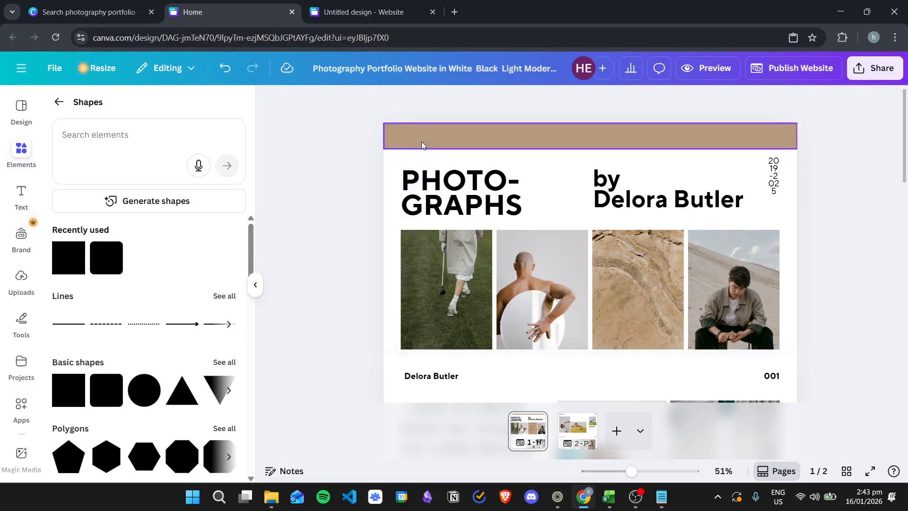
click(499, 141)
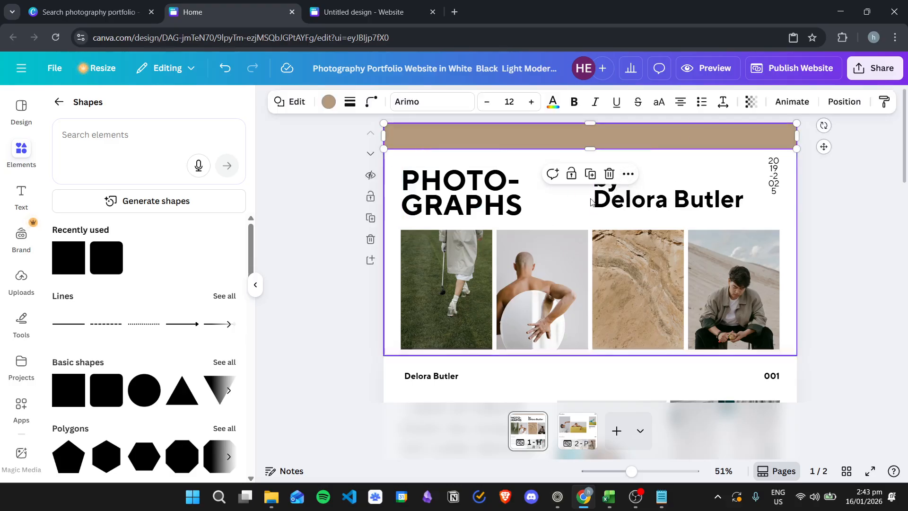
click(349, 103)
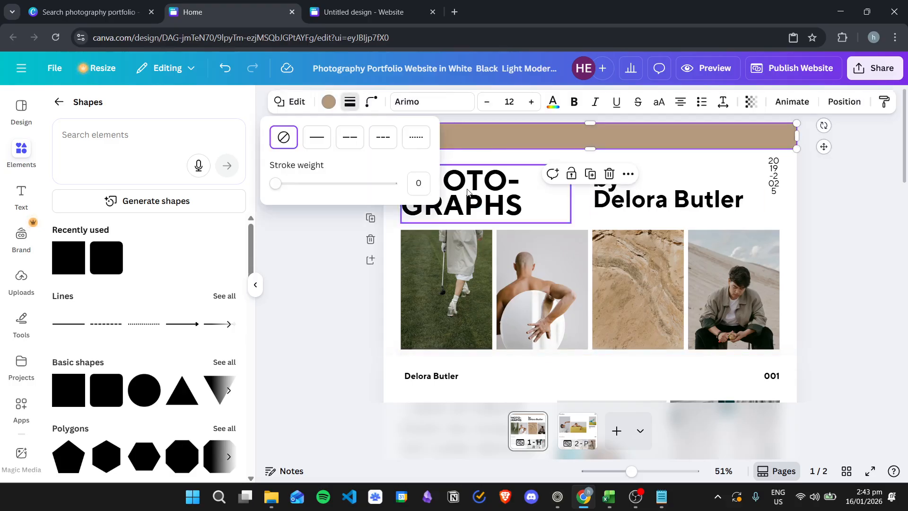
click(317, 142)
click(874, 146)
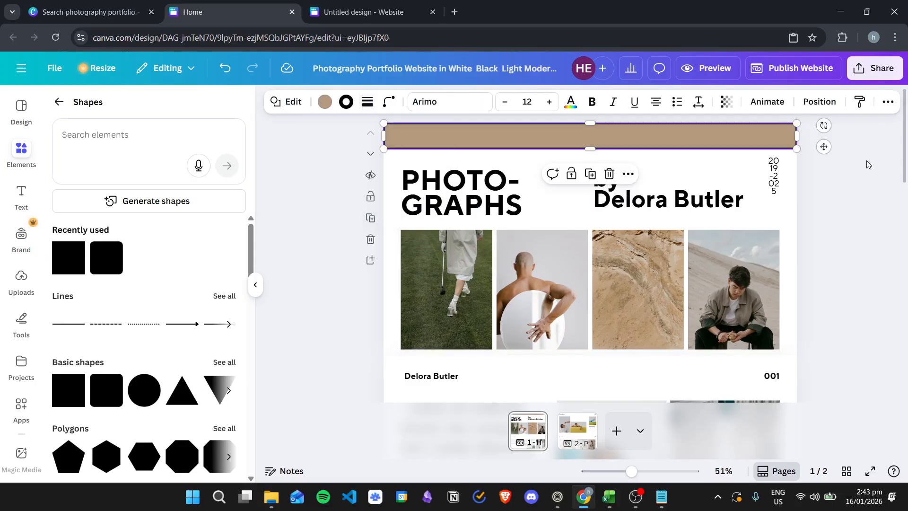
click(868, 164)
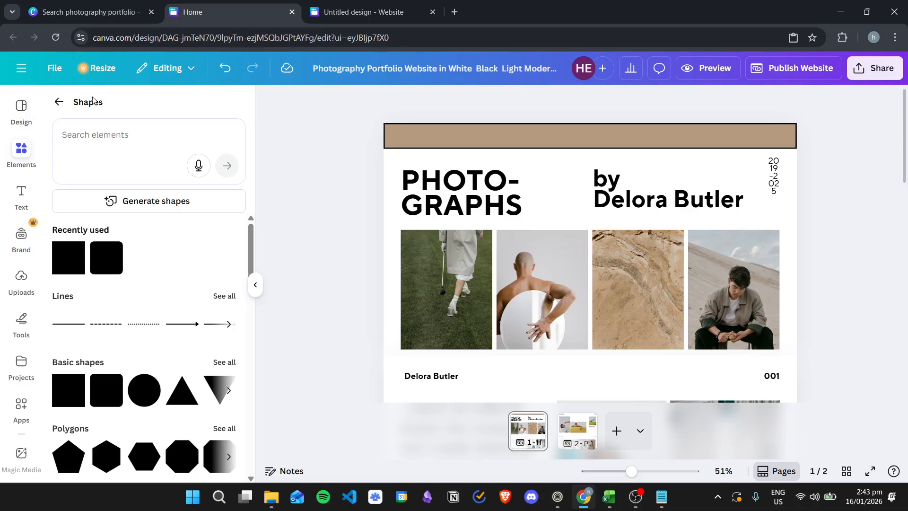
click(22, 194)
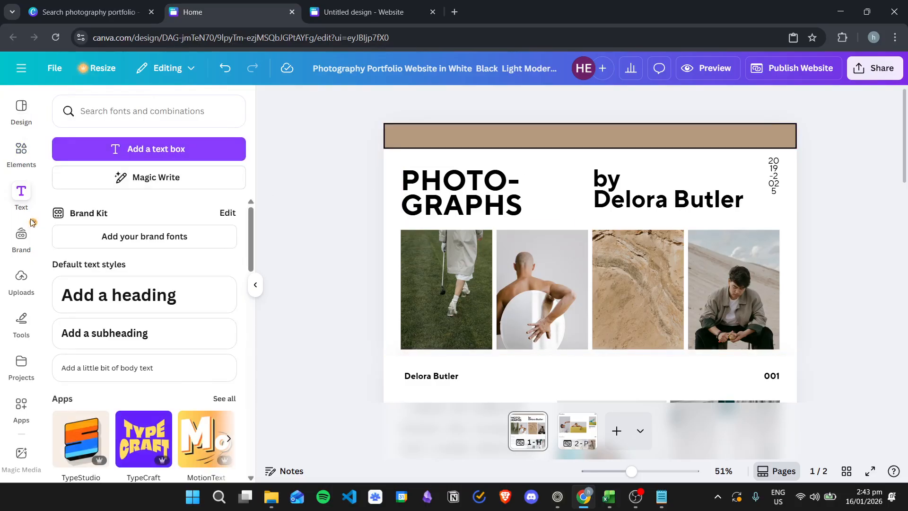
Search the element library for 'logo camera' graphics, filtered to Graphics only
click(21, 150)
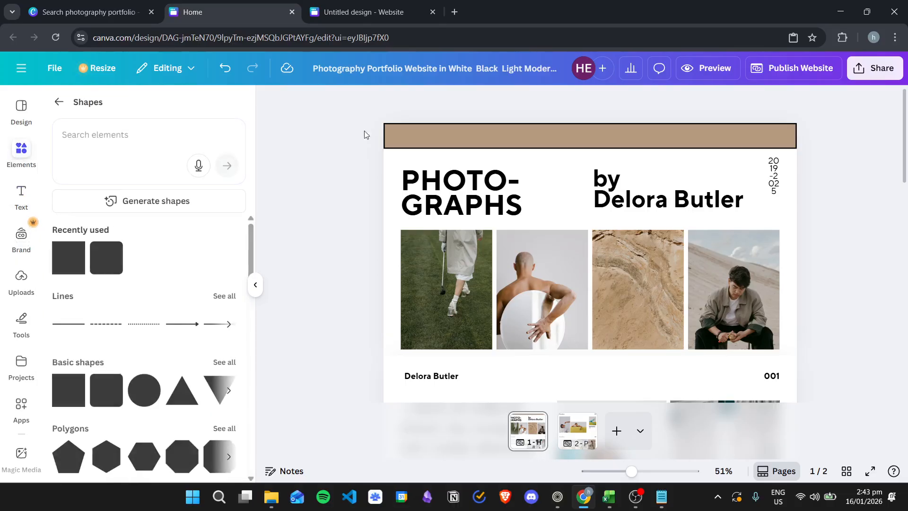
click(58, 103)
click(128, 110)
text(logo)
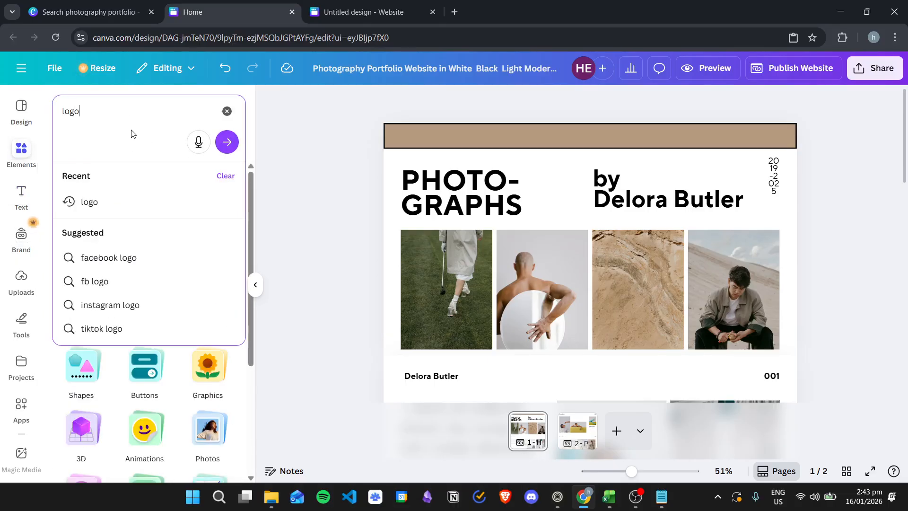
key(Return)
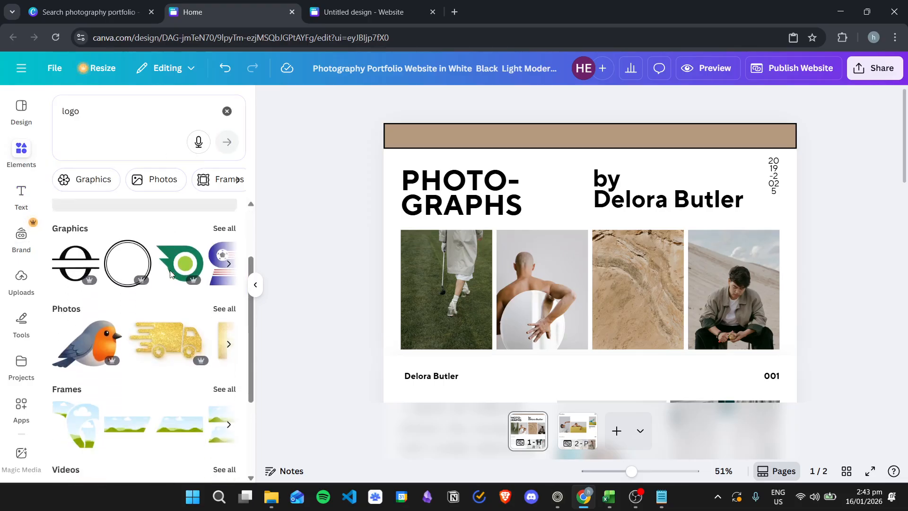
click(219, 318)
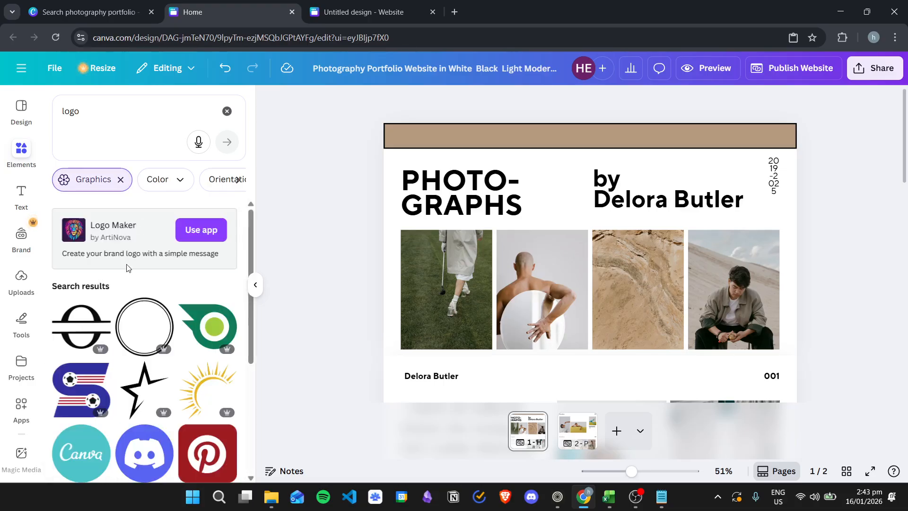
scroll(167, 328, down, 8)
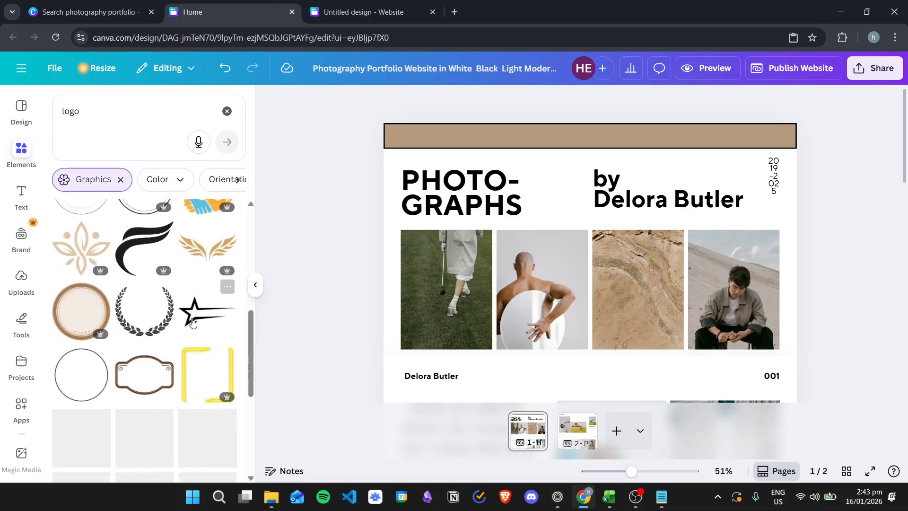
scroll(190, 318, up, 5)
click(118, 113)
text(ca)
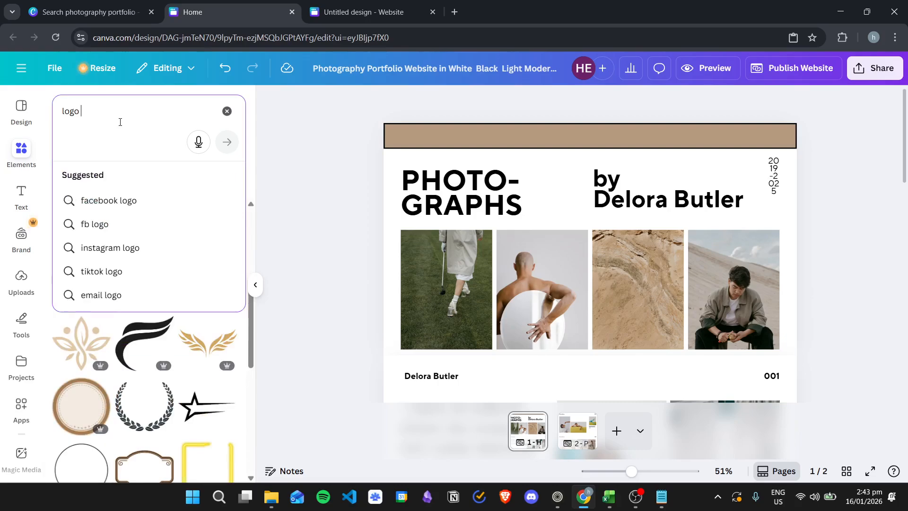
text(mera)
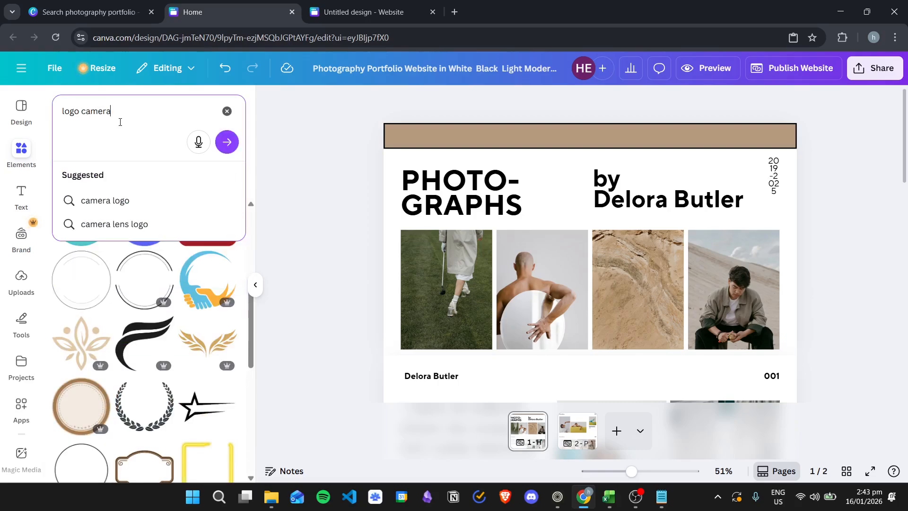
key(Return)
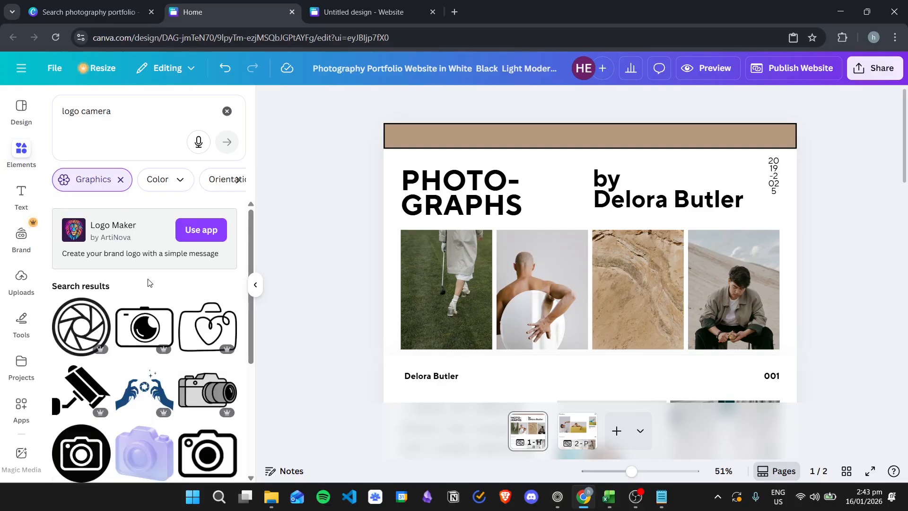
Place the outline camera graphic on the banner's left end and shrink it to fit
scroll(148, 282, down, 4)
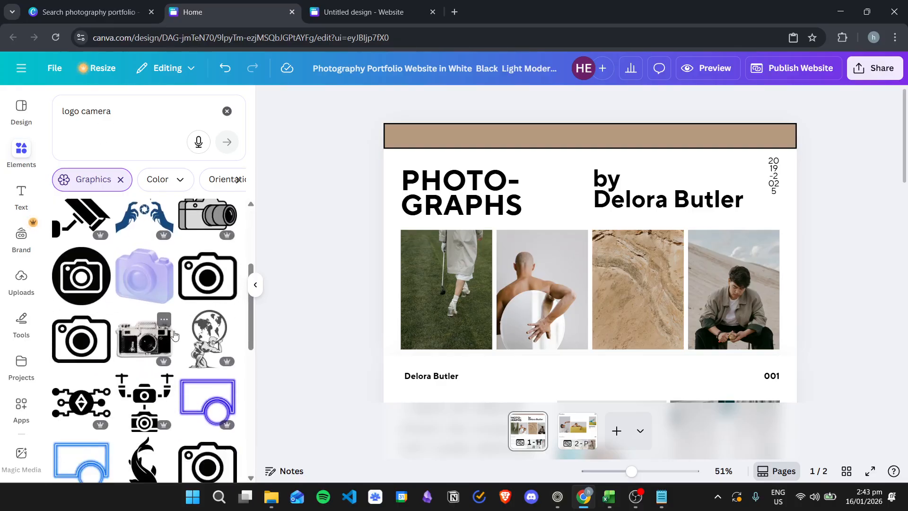
scroll(174, 335, down, 3)
scroll(205, 299, up, 5)
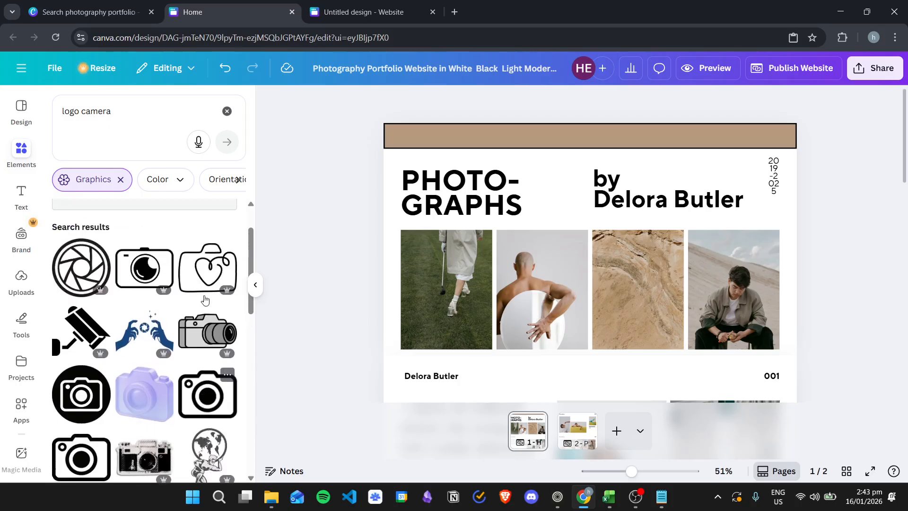
drag(210, 396, 496, 178)
drag(555, 220, 394, 133)
click(844, 169)
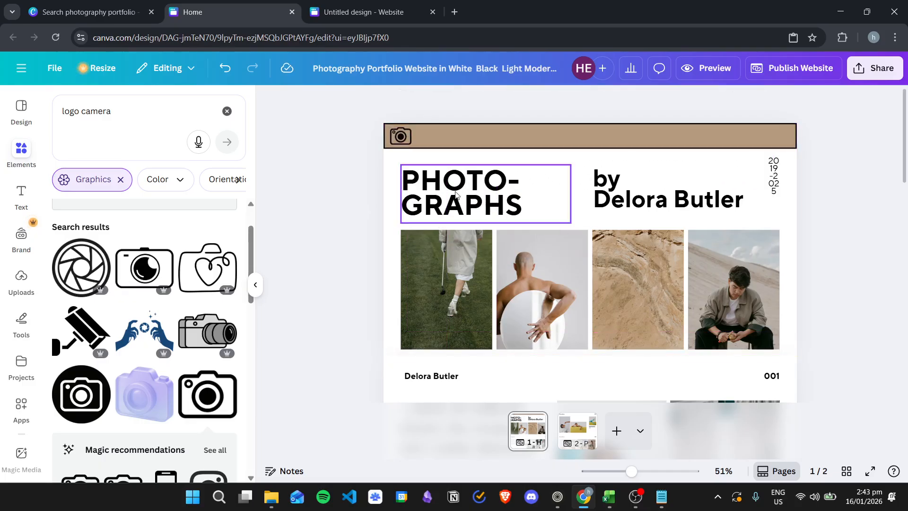
Add a 'Home' heading to the top banner and shrink it to size 35
click(21, 194)
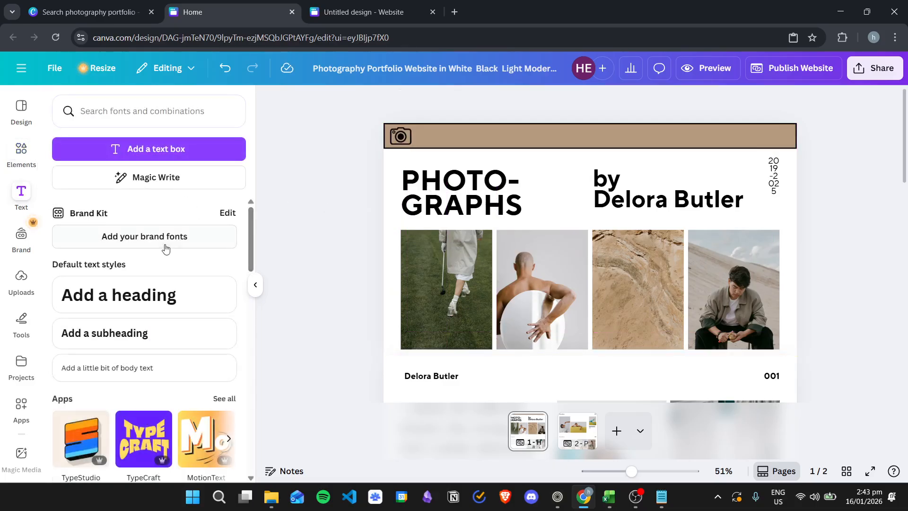
drag(113, 296, 508, 135)
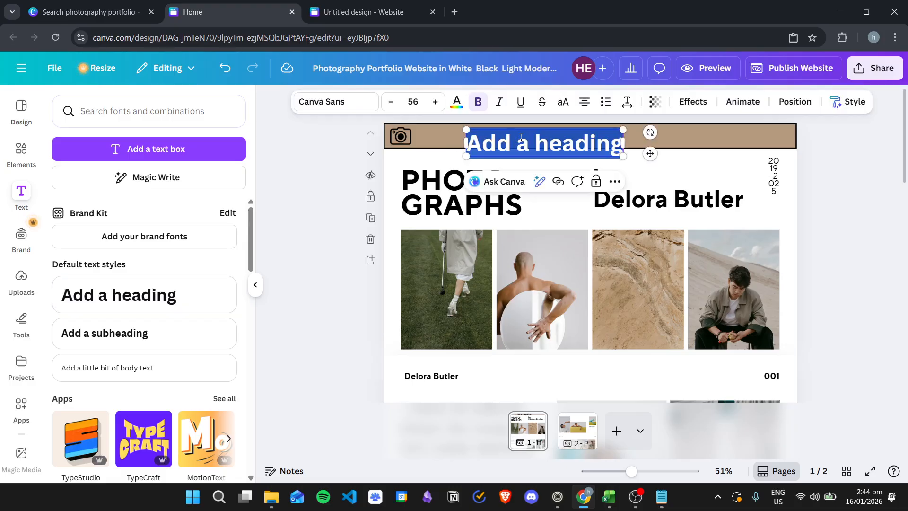
text(Home)
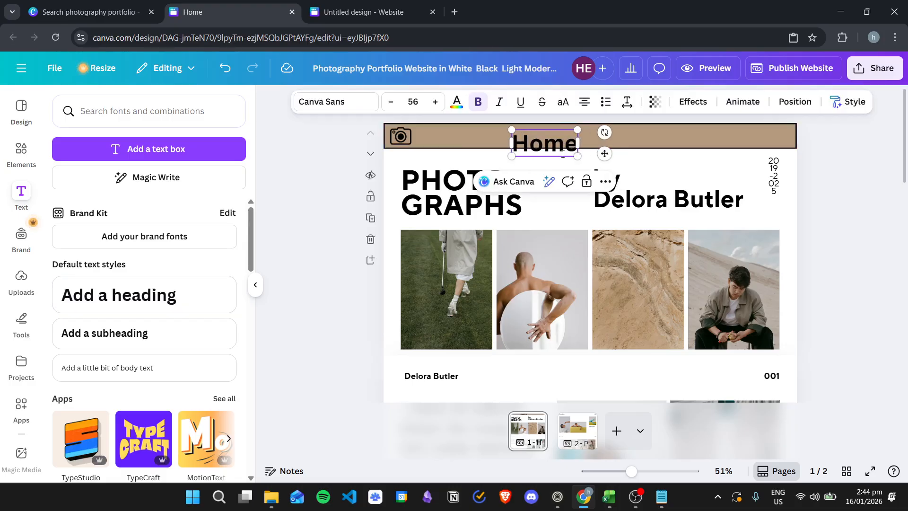
drag(575, 155, 541, 138)
Duplicate the Home label and retype the copy as 'Portfolio' beside it
key(ctrl+c)
key(ctrl+v)
double_click(542, 138)
text(Portfolio)
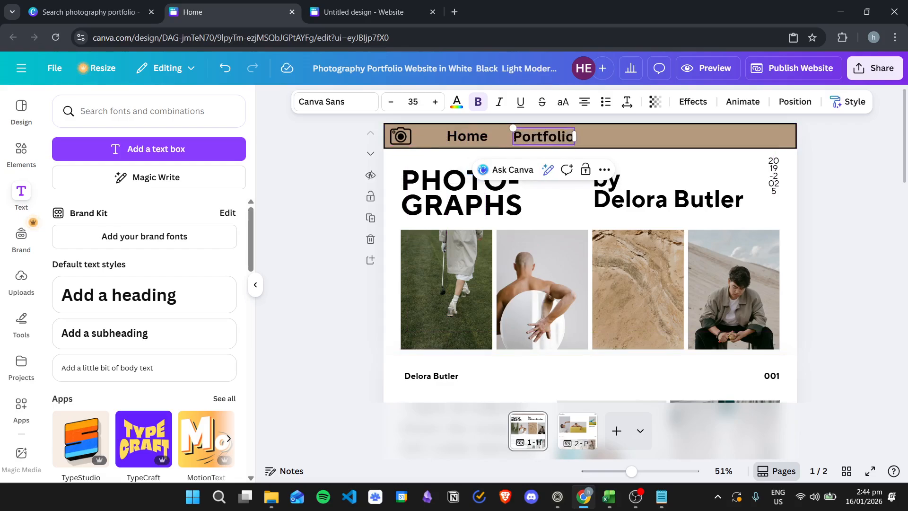
click(480, 135)
click(671, 164)
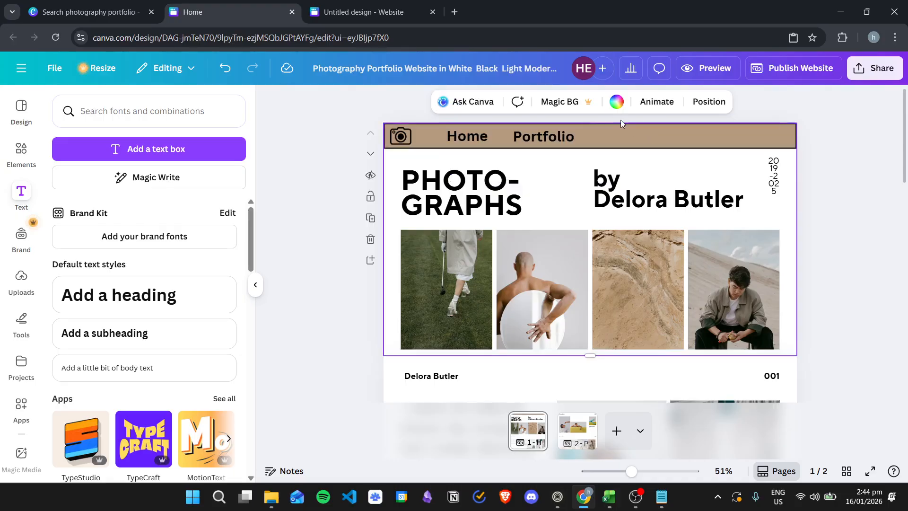
Link the Home label to page '1 - Home'
click(472, 137)
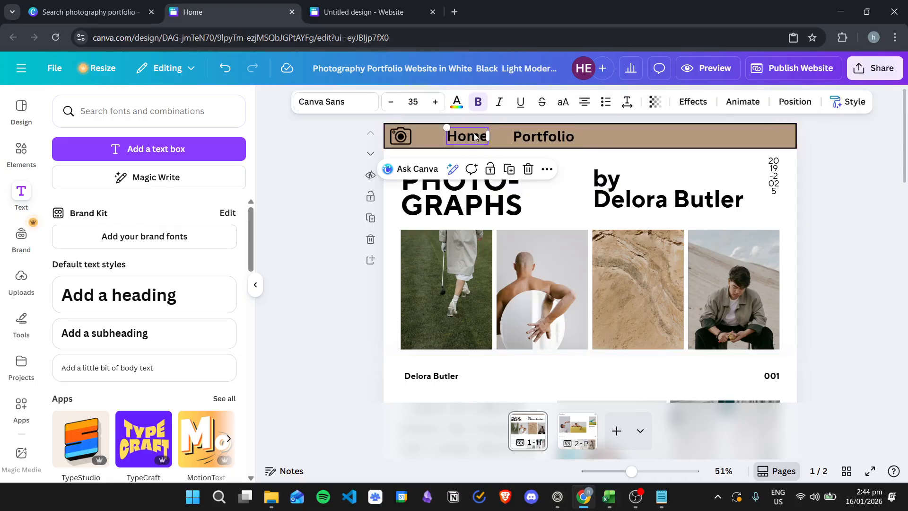
click(547, 170)
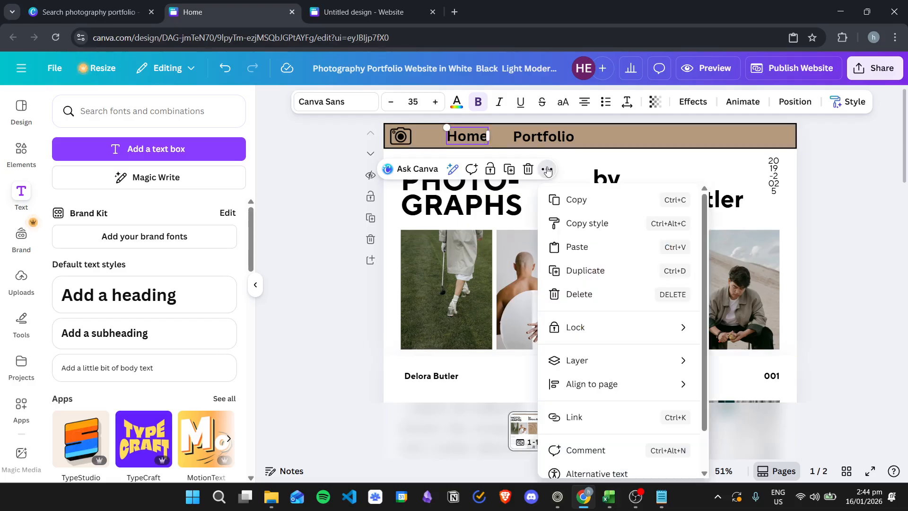
click(600, 421)
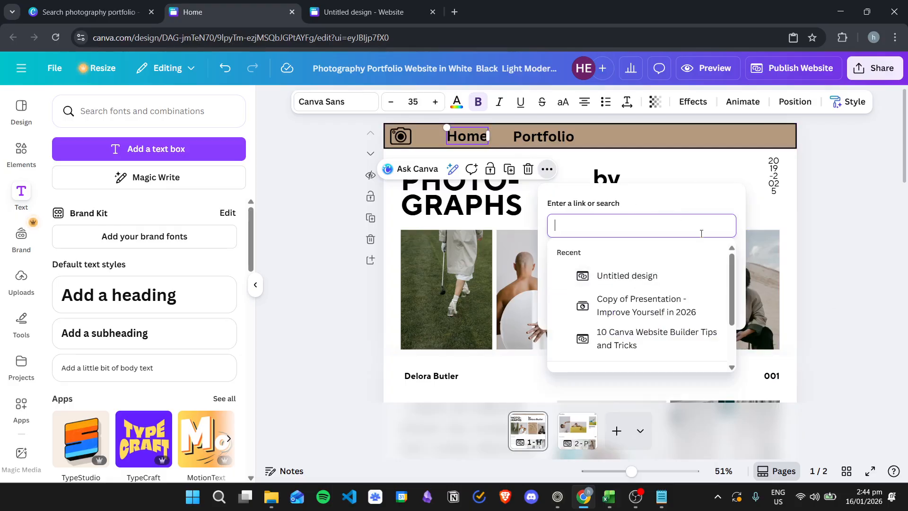
scroll(710, 268, down, 2)
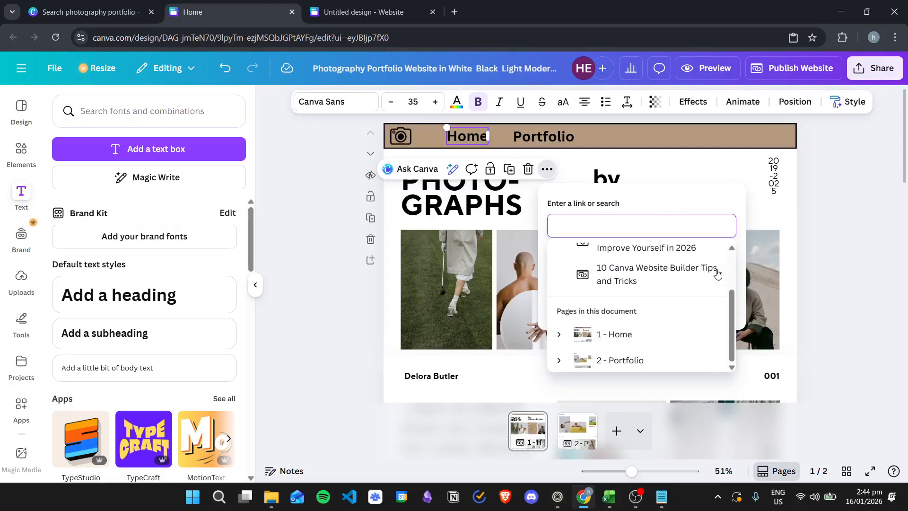
click(614, 334)
click(587, 299)
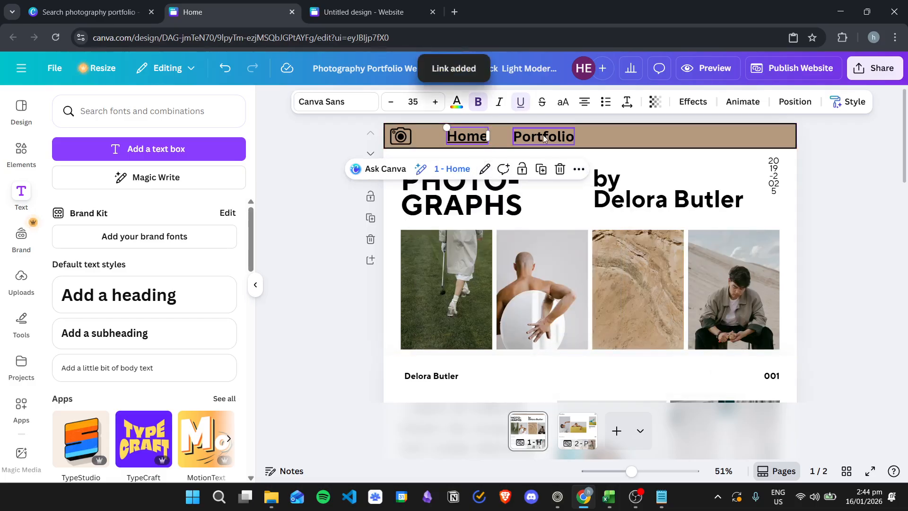
Link the Portfolio label to page '2 - Portfolio'
click(544, 136)
click(623, 172)
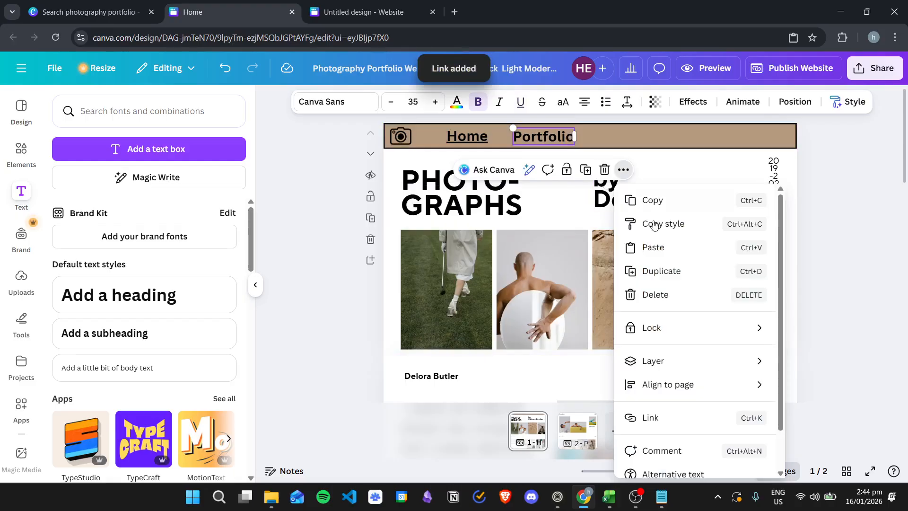
click(642, 421)
scroll(697, 321, down, 2)
click(702, 359)
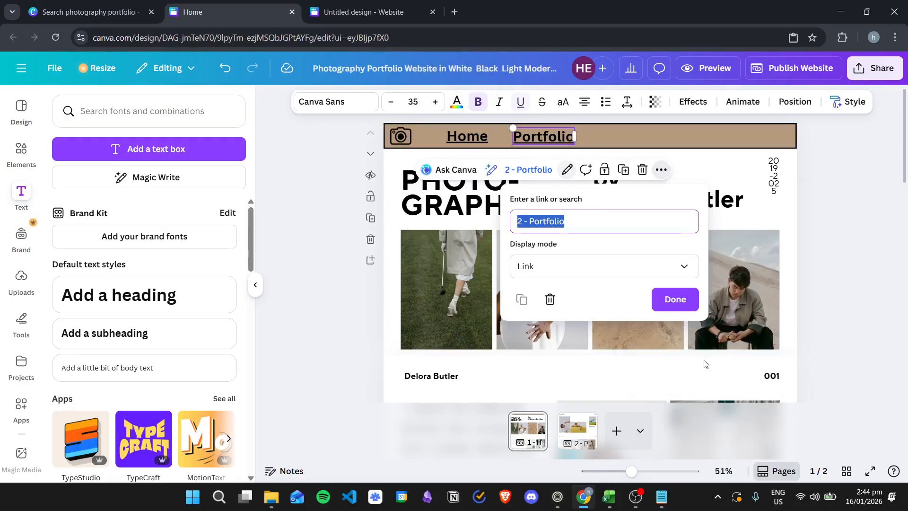
click(677, 303)
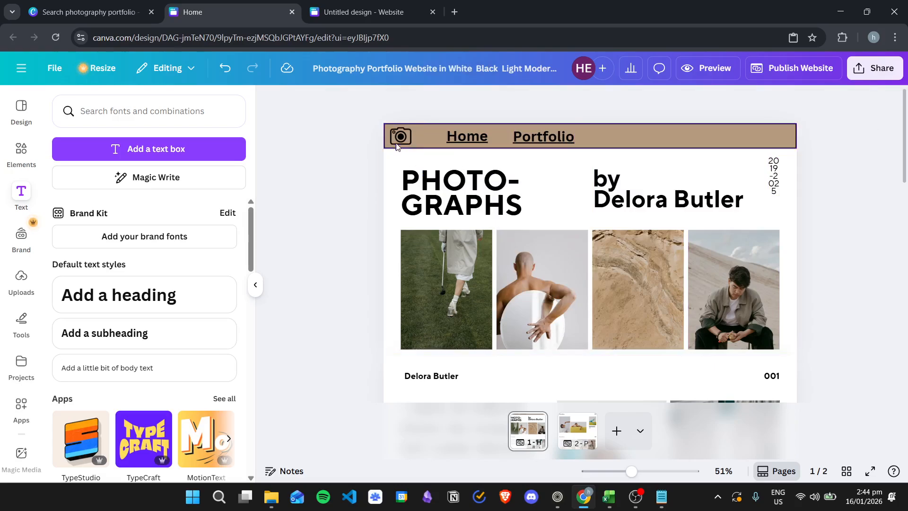
Copy all the navigation banner elements on the Home page
drag(396, 148, 675, 124)
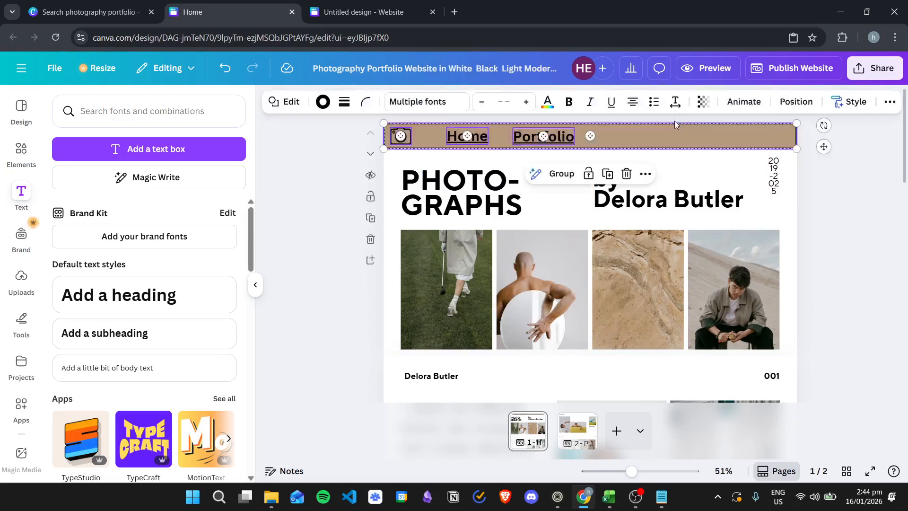
right_click(629, 132)
click(665, 144)
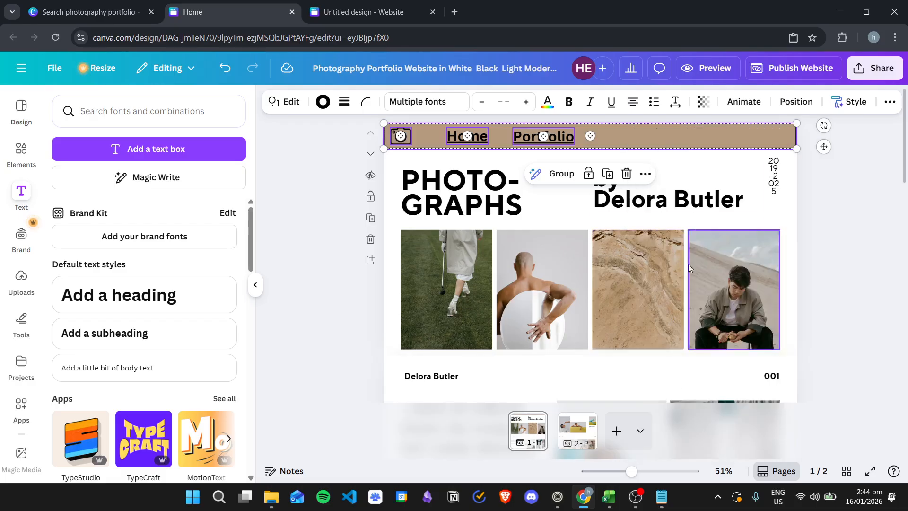
click(577, 428)
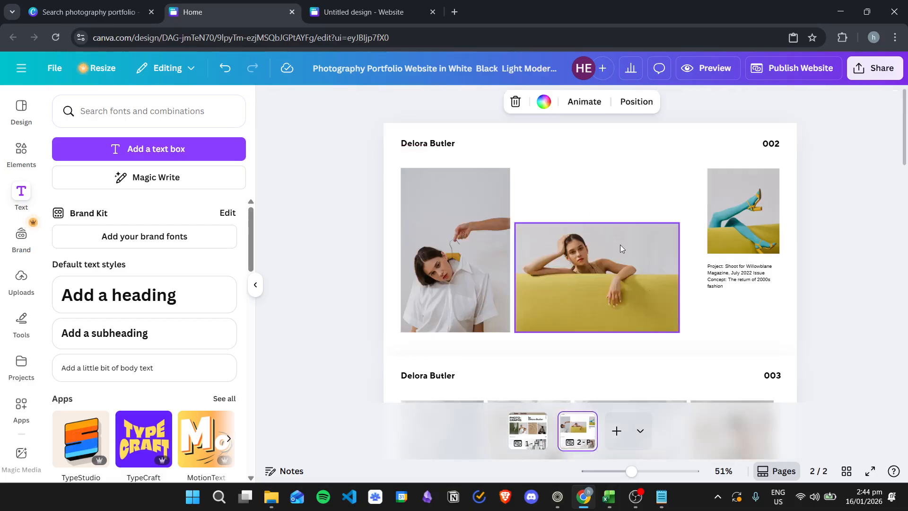
drag(438, 147, 439, 157)
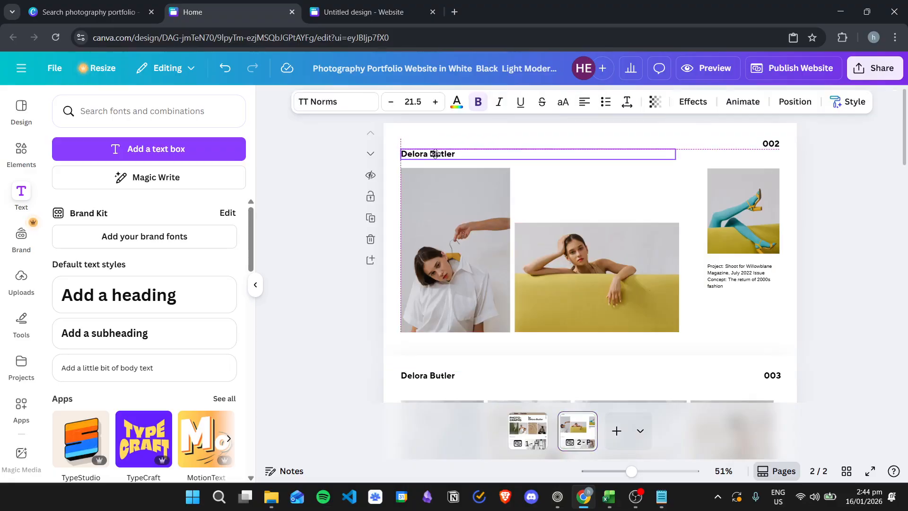
click(774, 145)
drag(774, 144, 773, 149)
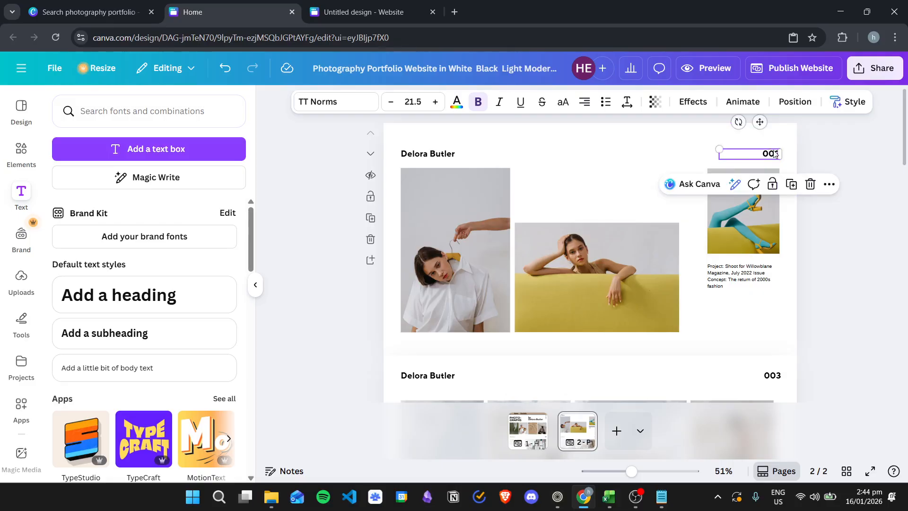
right_click(637, 173)
click(664, 217)
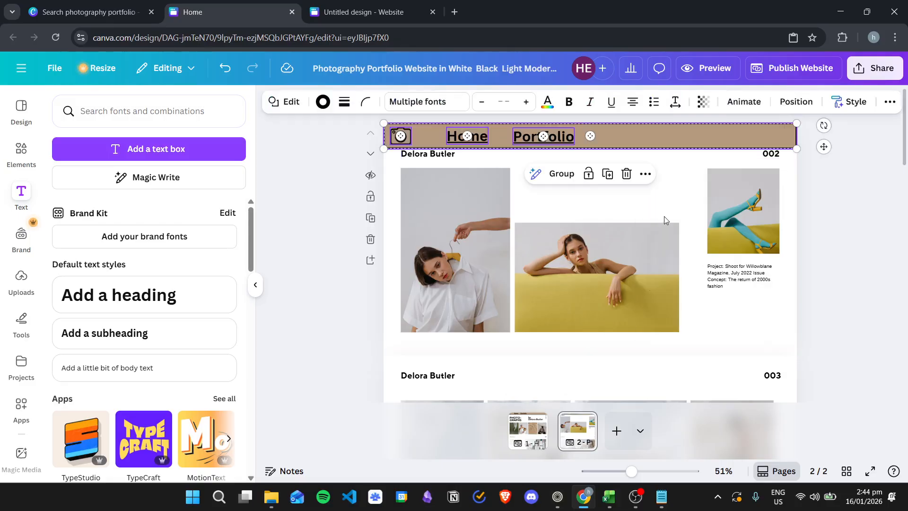
click(855, 166)
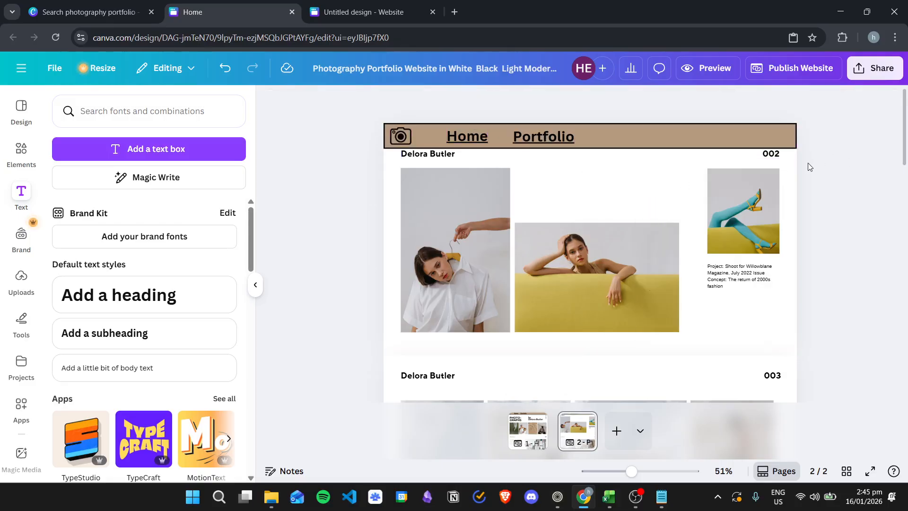
drag(446, 155, 446, 160)
drag(774, 154, 769, 158)
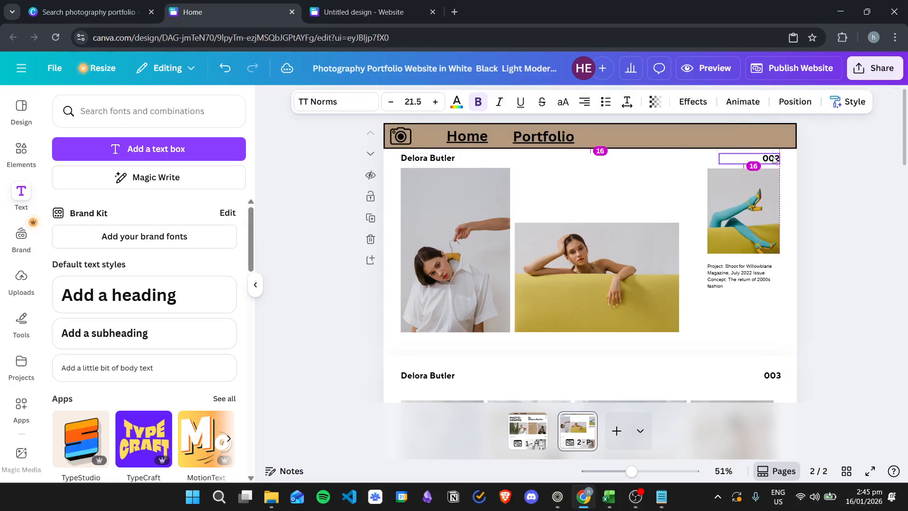
click(835, 176)
click(535, 433)
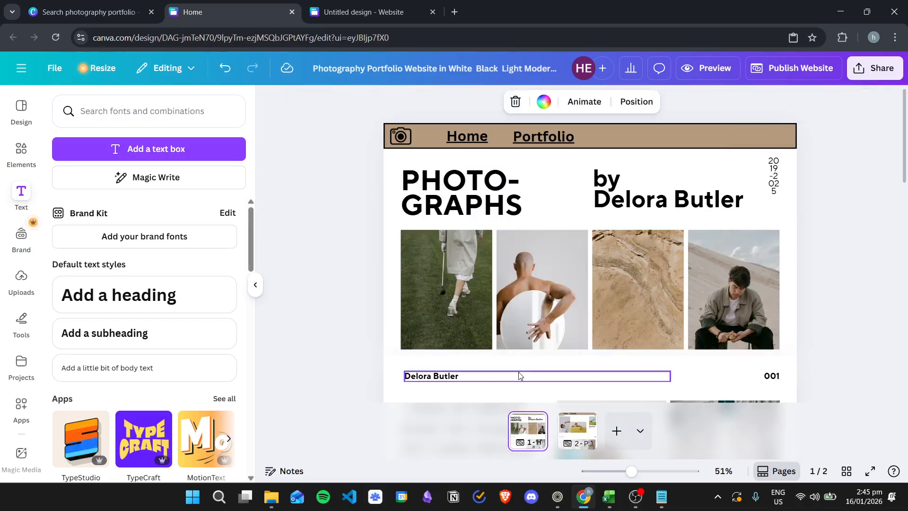
click(719, 69)
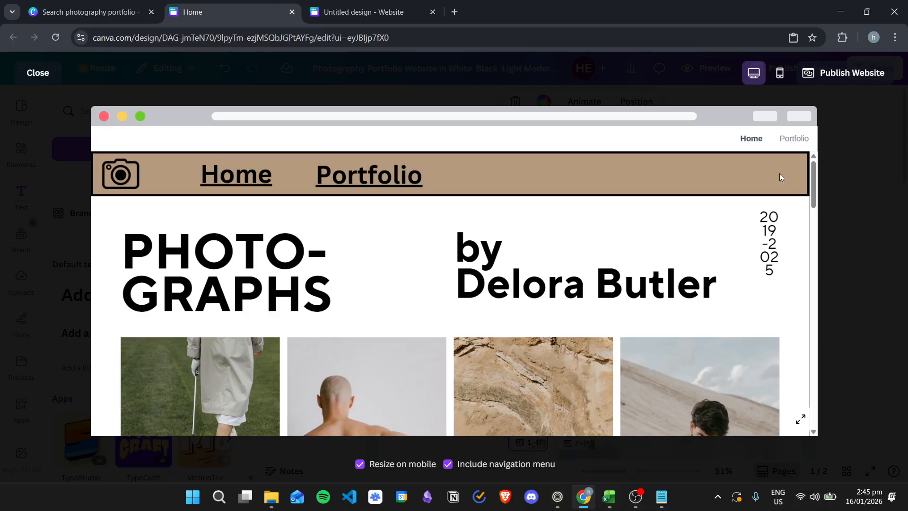
Turn off Include navigation menu and test the Portfolio link
click(495, 471)
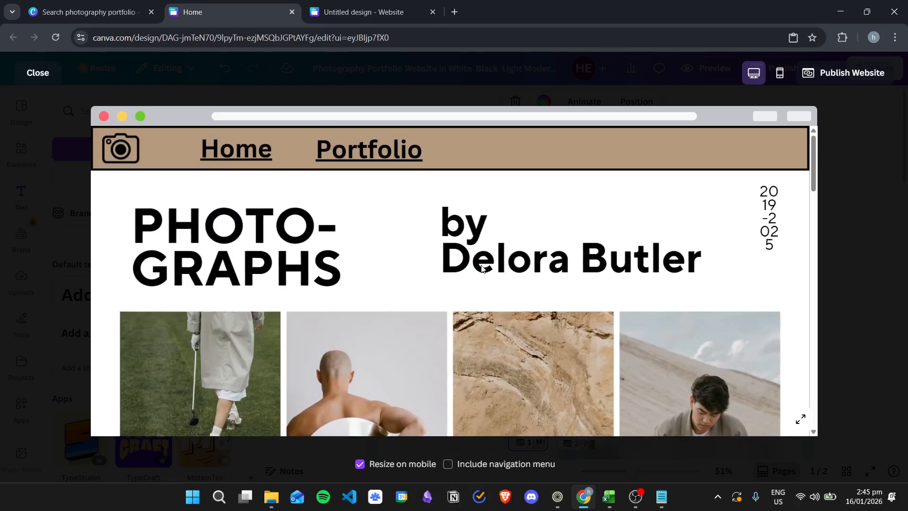
click(382, 158)
scroll(523, 259, down, 10)
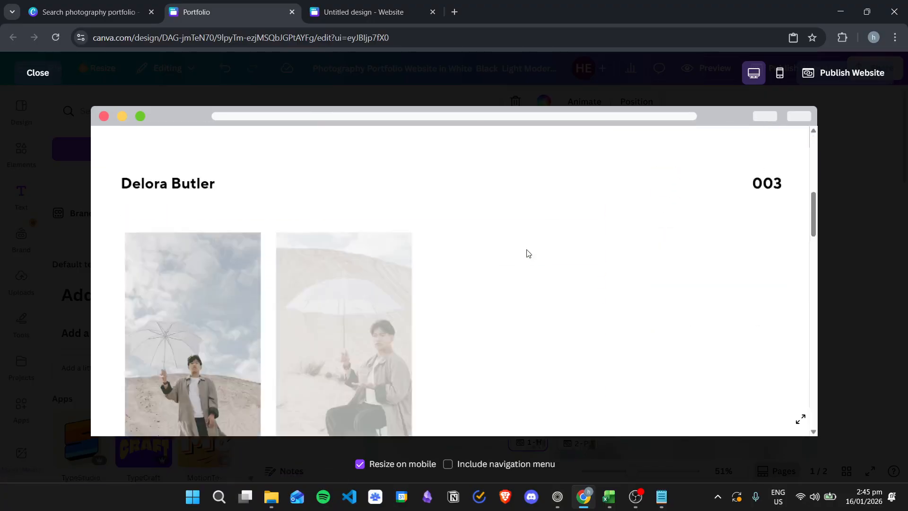
scroll(534, 242, up, 9)
scroll(534, 263, up, 2)
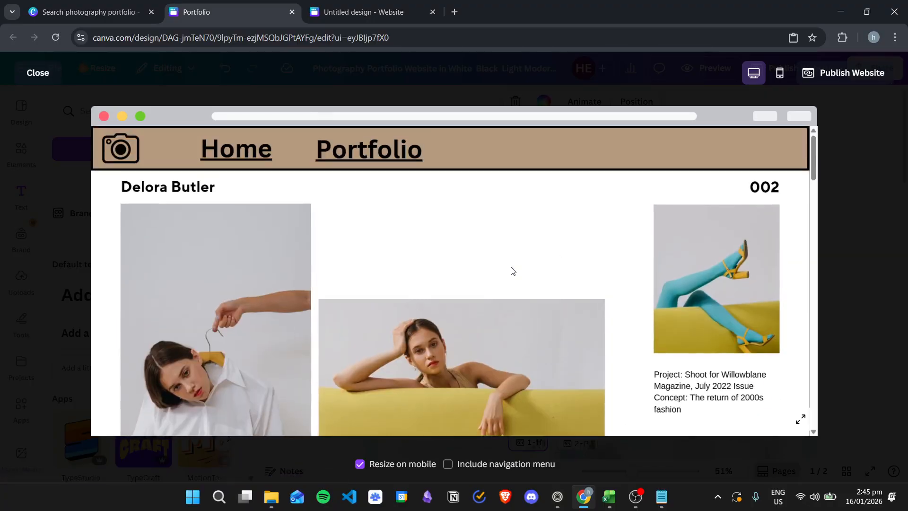
Test the Home link back to the Home page, then close the preview
click(227, 155)
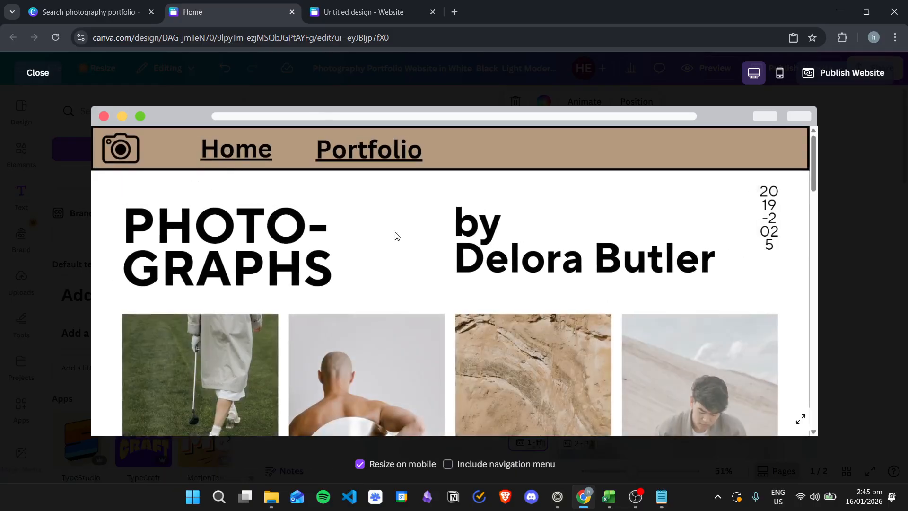
scroll(473, 239, down, 3)
scroll(544, 241, up, 3)
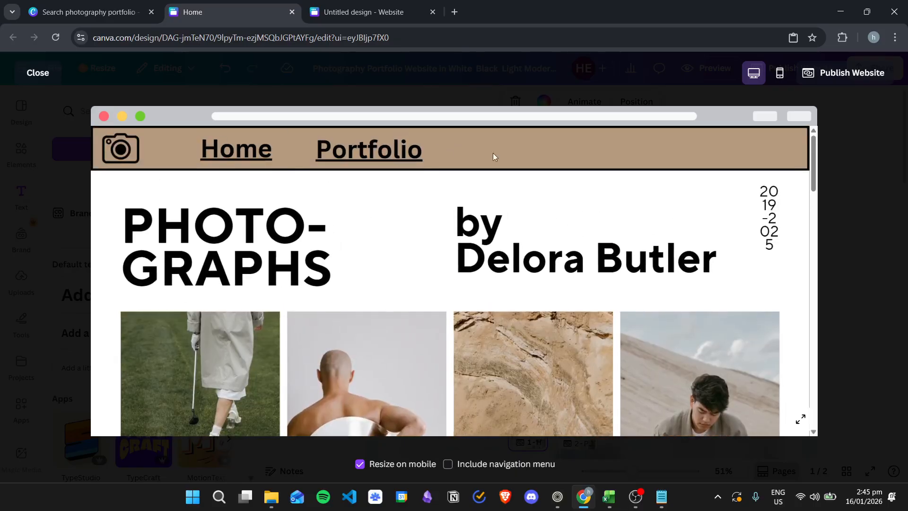
scroll(511, 194, down, 2)
scroll(548, 279, up, 2)
click(34, 72)
click(854, 244)
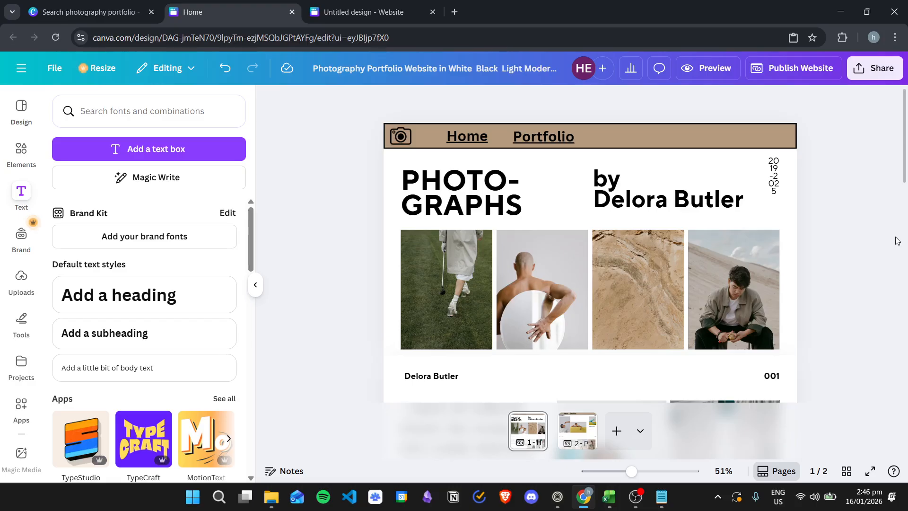
Retitle the PHOTO-GRAPHS heading as PHOTO JOURNAL, nudging and narrowing its box
click(504, 194)
mouse_move(501, 190)
mouse_down()
mouse_move(514, 187)
mouse_move(478, 187)
mouse_move(487, 187)
mouse_up()
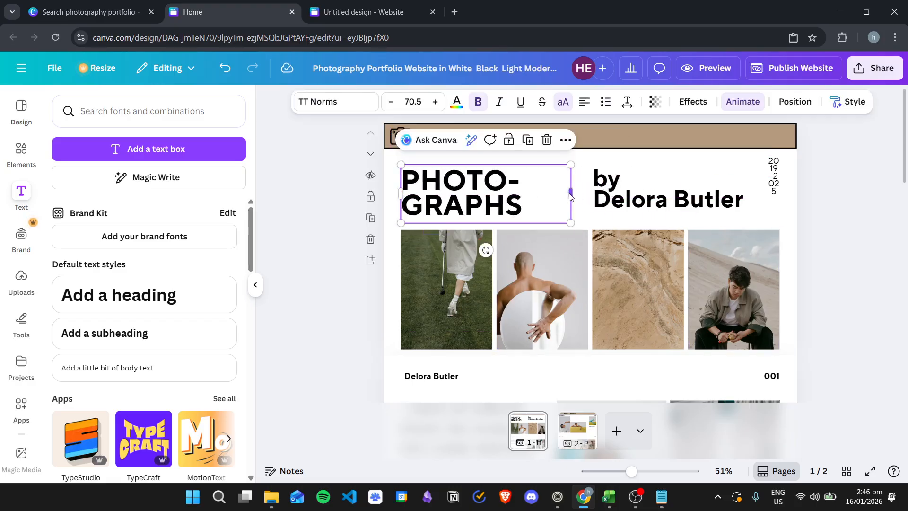
mouse_move(571, 192)
mouse_down()
mouse_move(712, 191)
mouse_move(566, 192)
mouse_up()
double_click(482, 189)
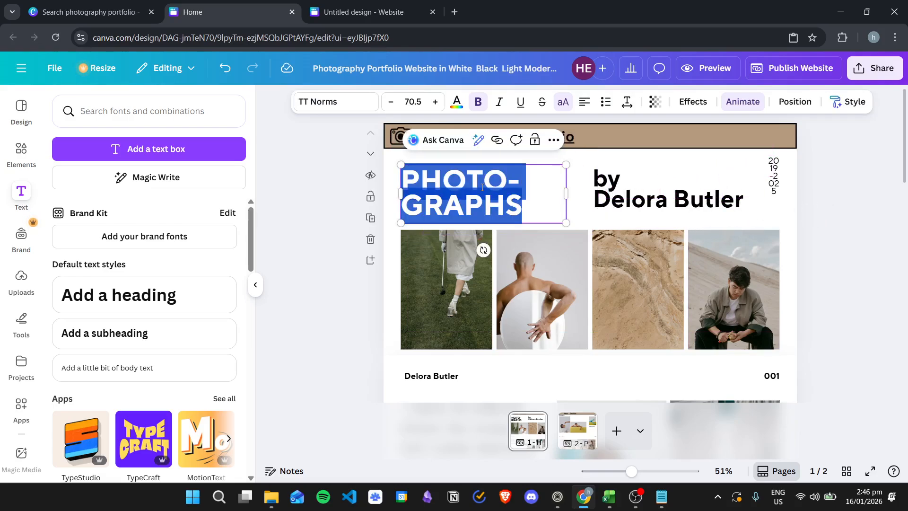
text(PHOTO)
key(Return)
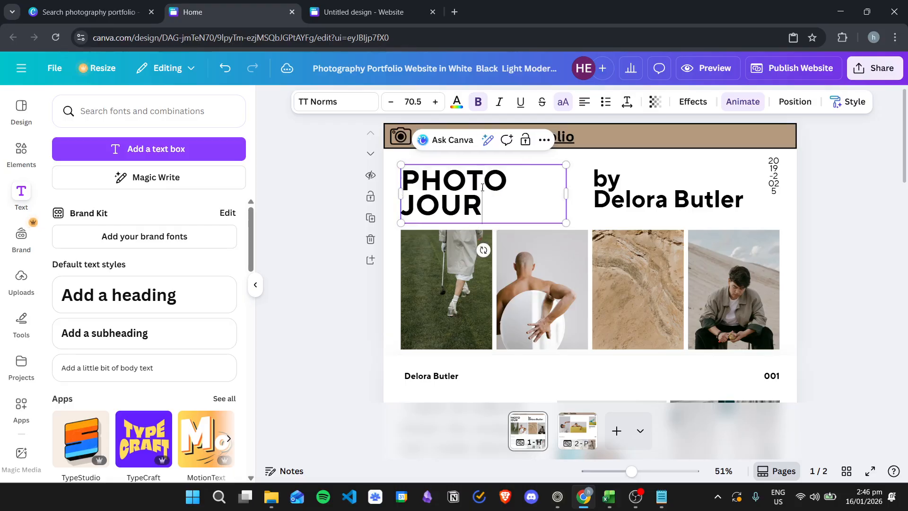
Replace the photographer's name in the byline with 'John Doe' and copy it
click(754, 210)
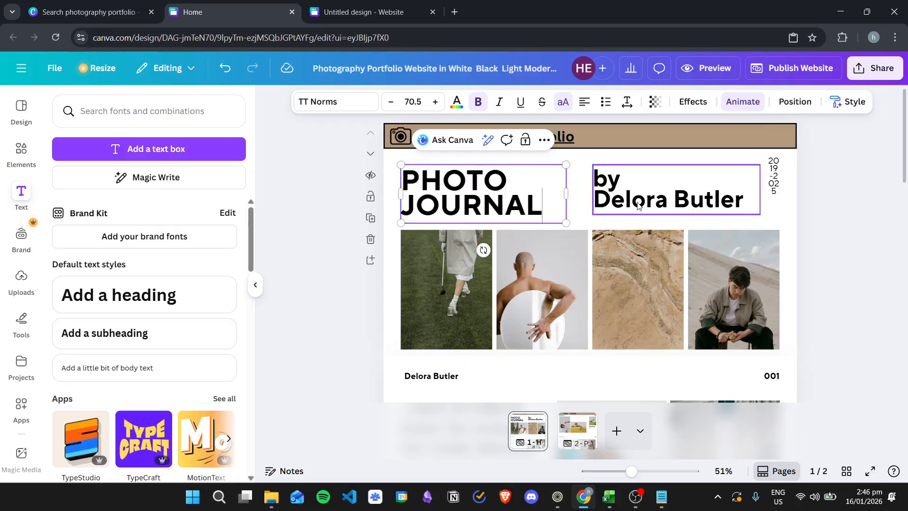
double_click(754, 210)
click(755, 210)
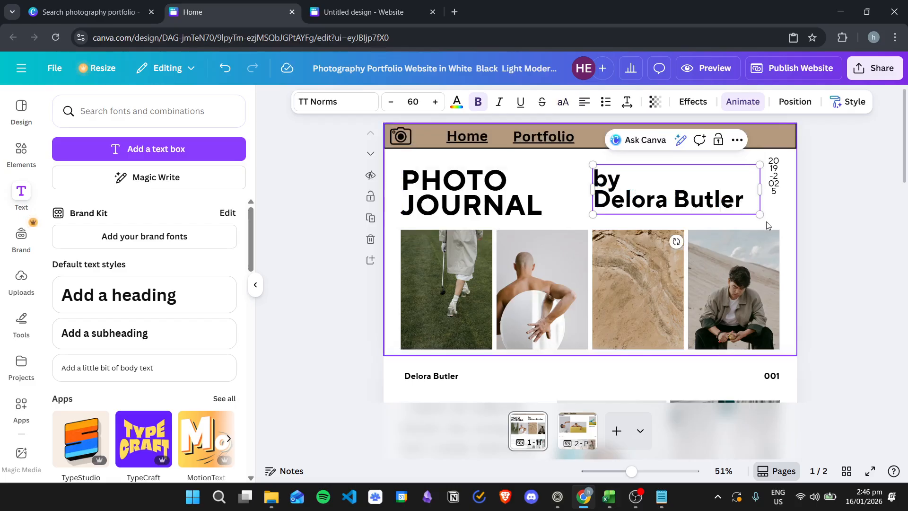
key(BackSpace)
key(BackSpace)
key(BackSpace)
key(BackSpace)
key(BackSpace)
key(BackSpace)
key(BackSpace)
key(BackSpace)
key(BackSpace)
key(BackSpace)
key(BackSpace)
key(BackSpace)
key(BackSpace)
text(John Doe)
click(819, 217)
click(607, 200)
click(608, 200)
drag(700, 200, 593, 203)
key(ctrl+c)
click(436, 377)
Paste the new name over the name labels in the Home page sections
click(436, 376)
click(831, 272)
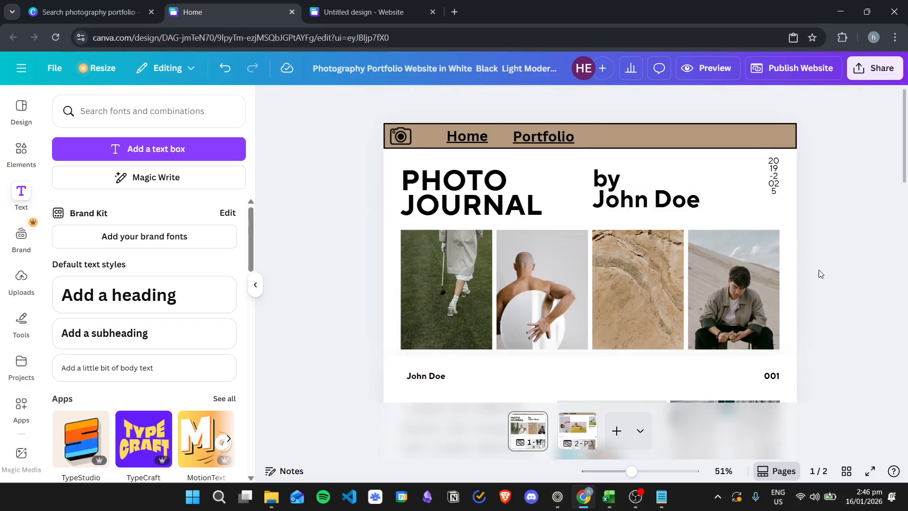
scroll(808, 272, down, 6)
click(469, 318)
click(470, 318)
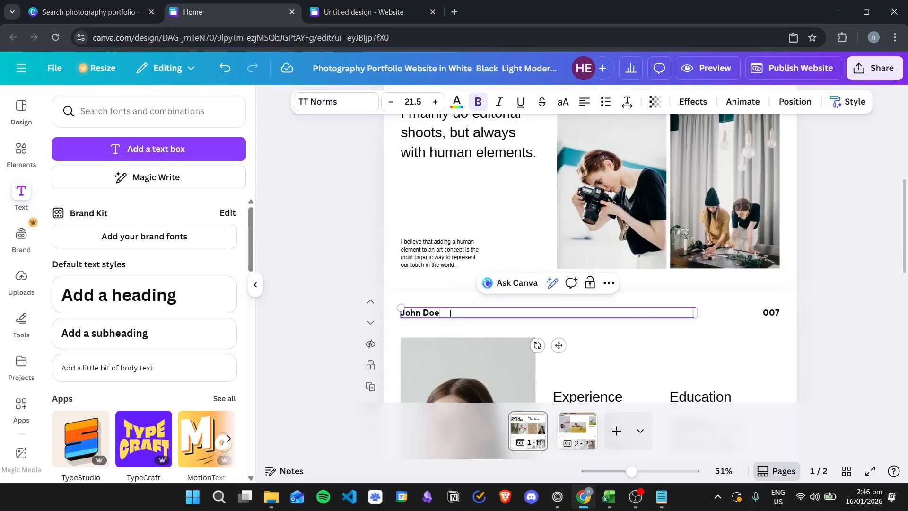
key(ctrl+v)
scroll(515, 289, down, 9)
click(459, 194)
click(459, 194)
key(ctrl+v)
Paste the new name over both name headings on the Portfolio page
click(581, 431)
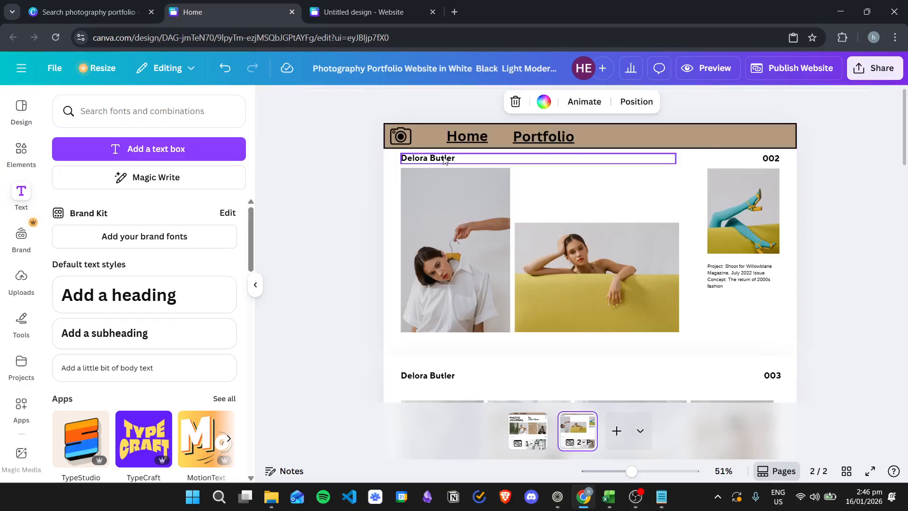
double_click(428, 157)
key(ctrl+v)
double_click(454, 376)
key(ctrl+v)
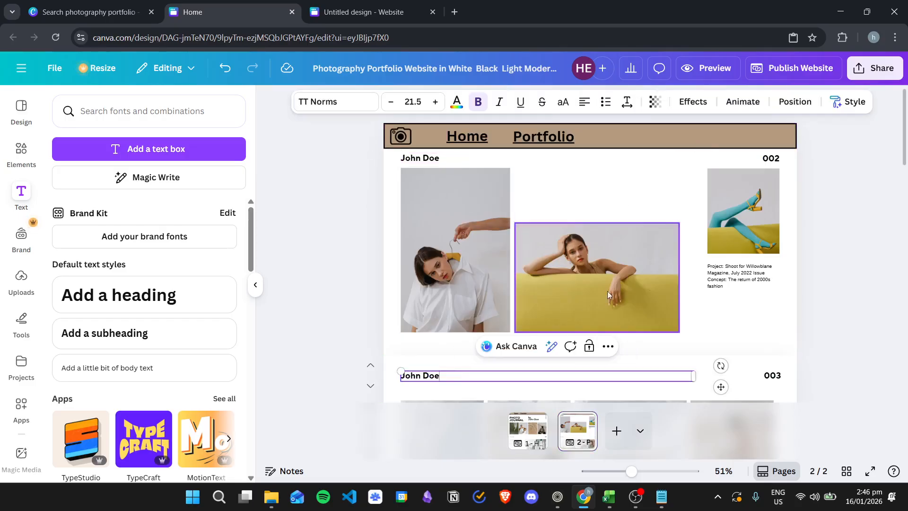
scroll(728, 270, down, 10)
scroll(728, 273, down, 4)
scroll(731, 276, up, 14)
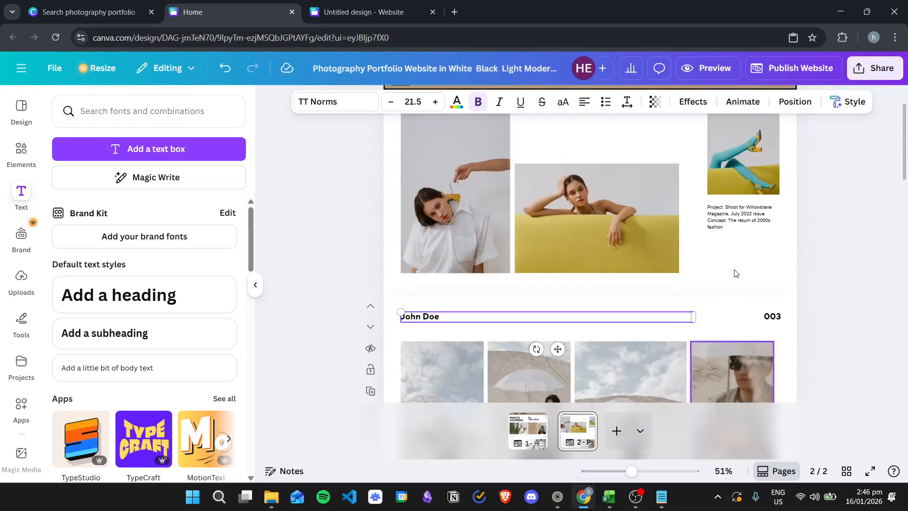
Return to the Home page and select the first two photos in the row
click(518, 438)
click(852, 202)
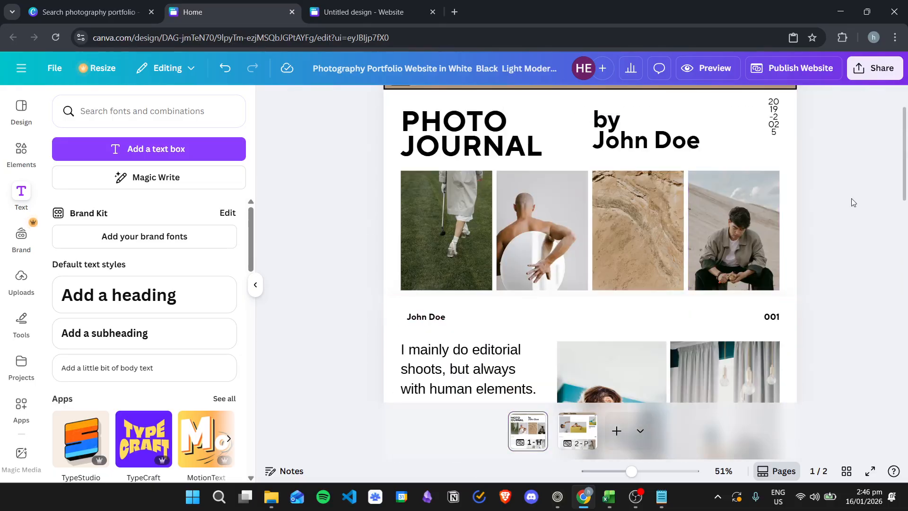
scroll(709, 223, up, 2)
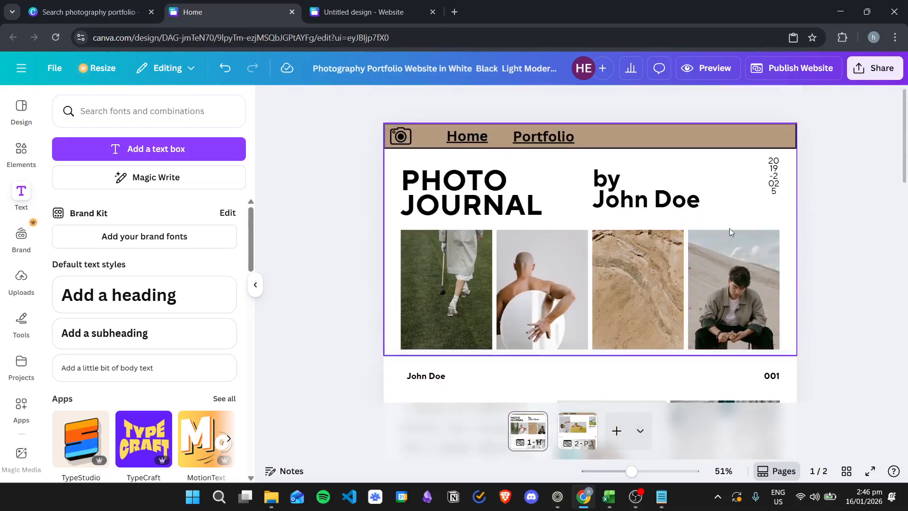
click(488, 268)
click(550, 273)
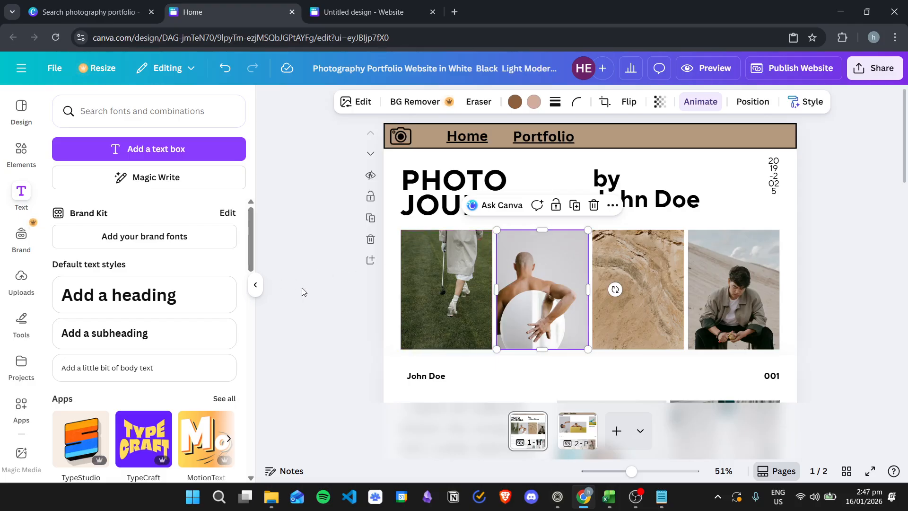
Upload the concert photo from File Explorer and drop it into the first photo slot
click(272, 493)
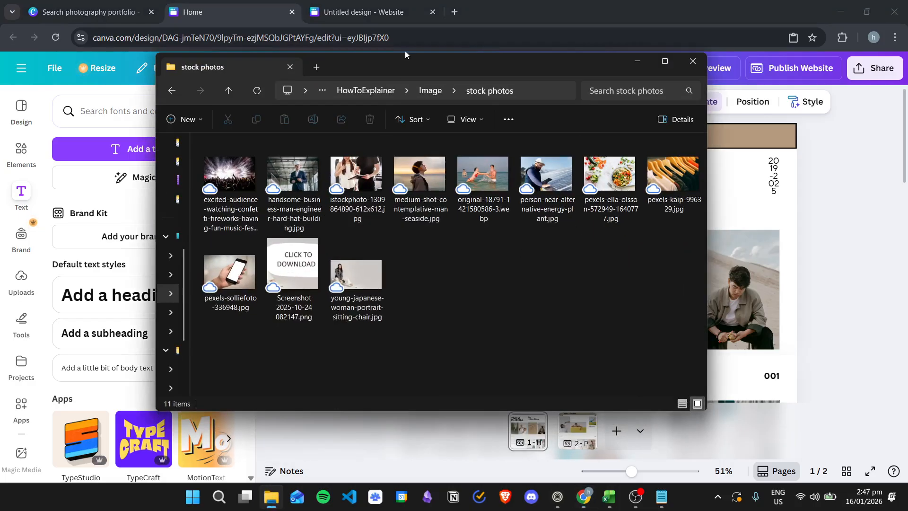
drag(396, 58, 556, 76)
drag(373, 194, 260, 213)
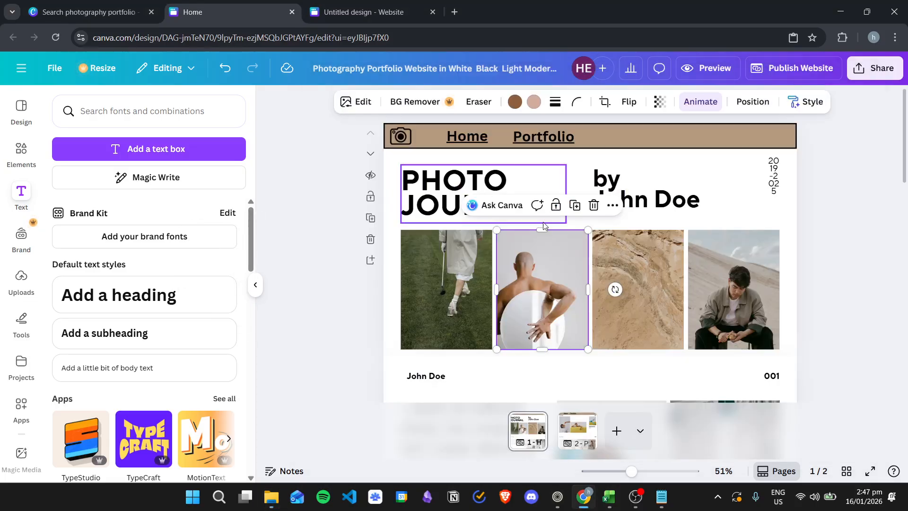
click(21, 284)
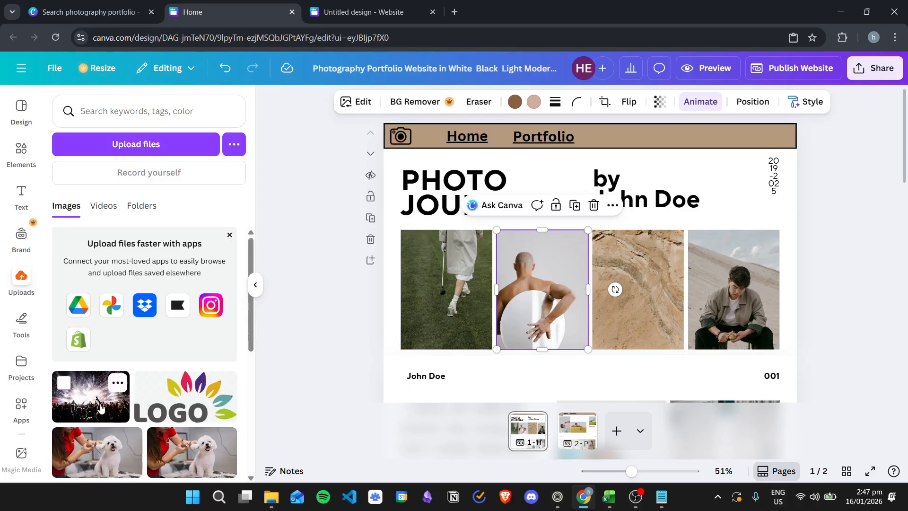
drag(89, 410, 446, 294)
Delete the second photo, leaving its slot empty
click(841, 310)
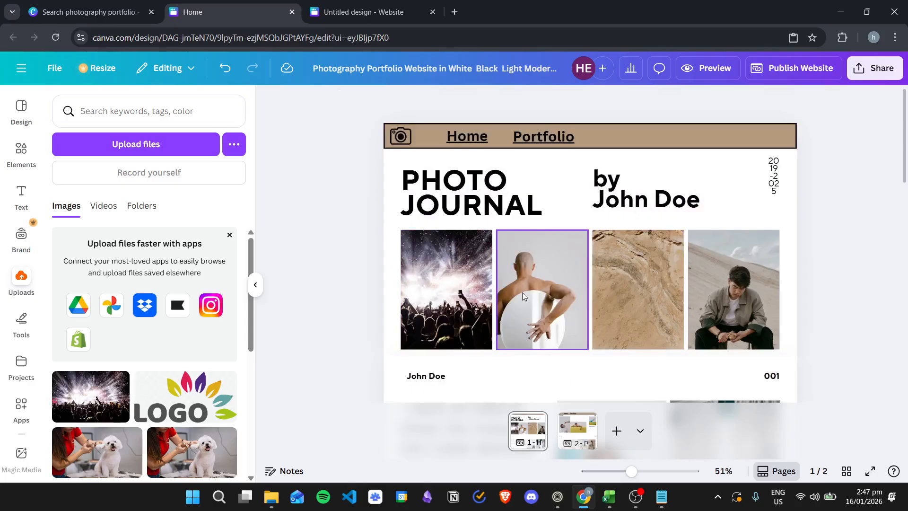
click(551, 282)
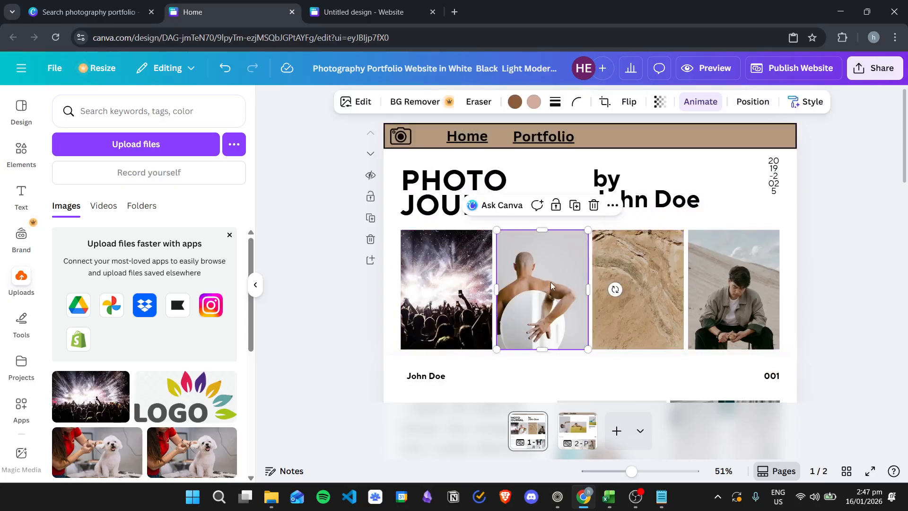
key(Delete)
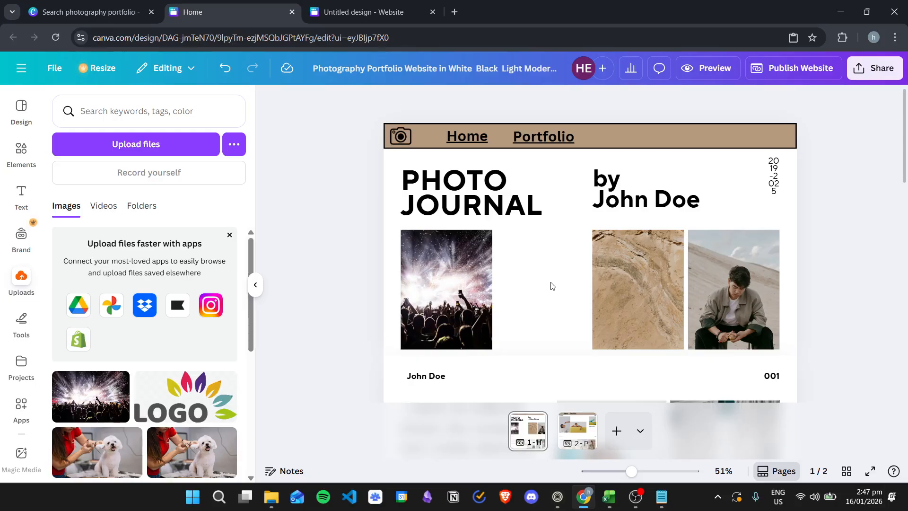
click(551, 282)
click(848, 276)
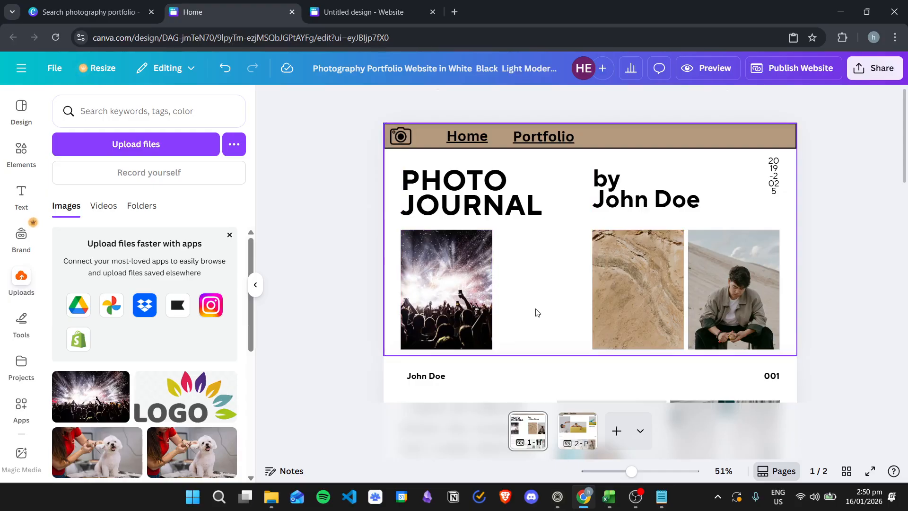
Clear the camera search filters in Elements and browse the recommended stock photos
click(25, 154)
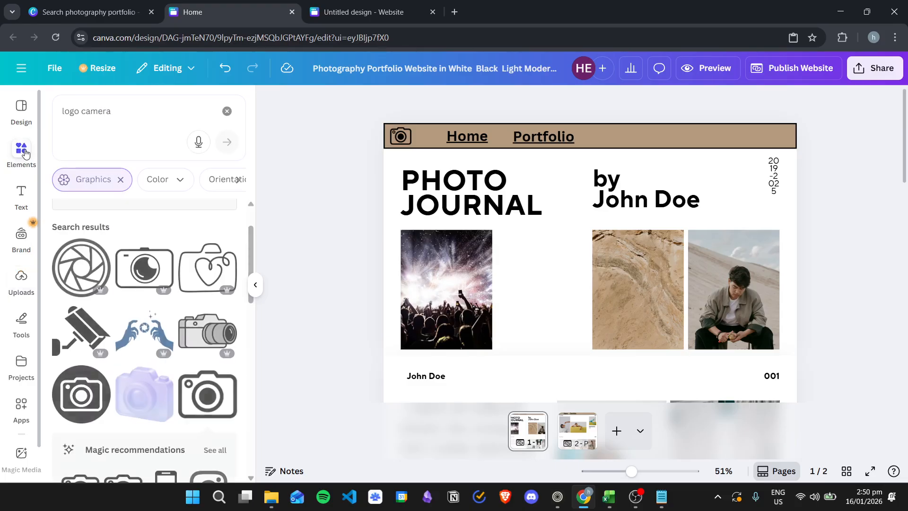
click(121, 180)
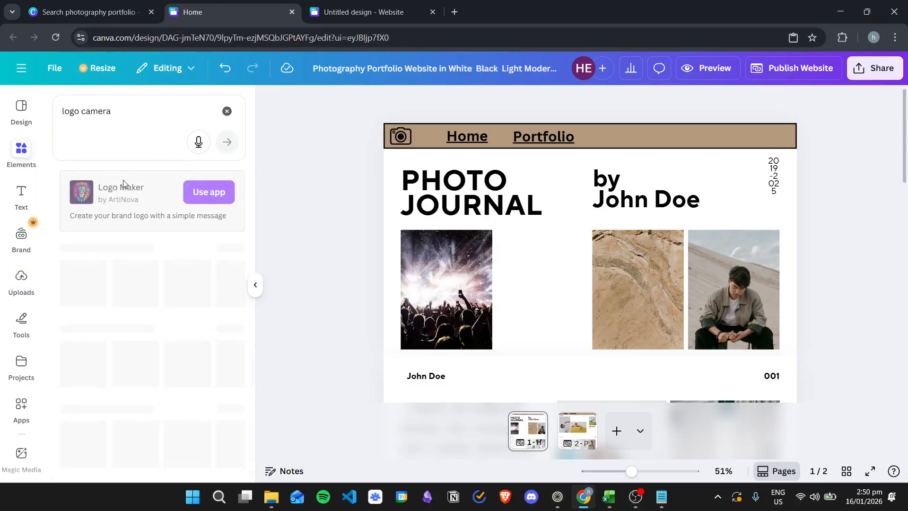
scroll(154, 338, down, 3)
scroll(166, 236, up, 3)
click(156, 180)
scroll(124, 263, down, 3)
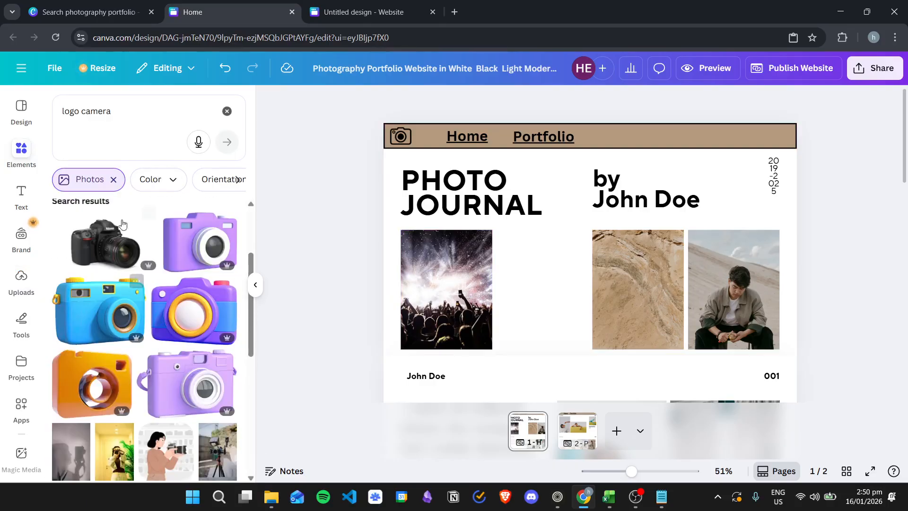
click(114, 180)
click(227, 110)
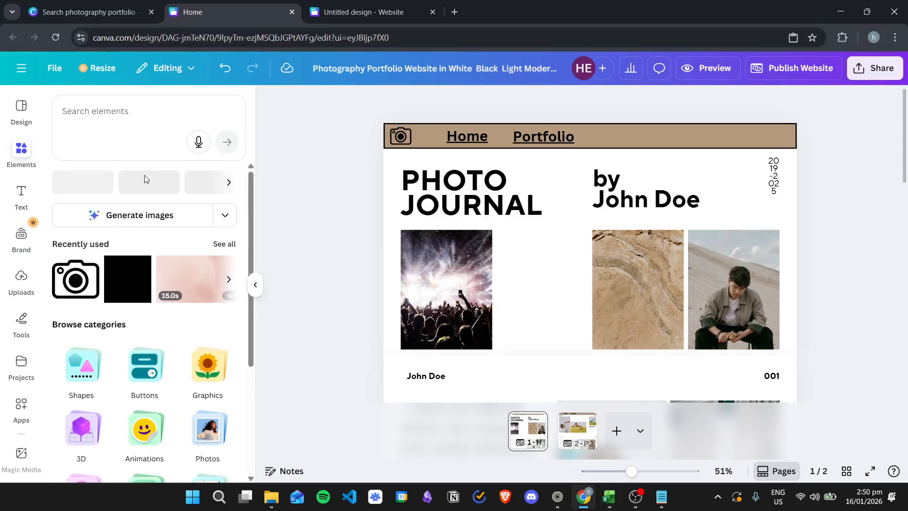
scroll(156, 284, down, 3)
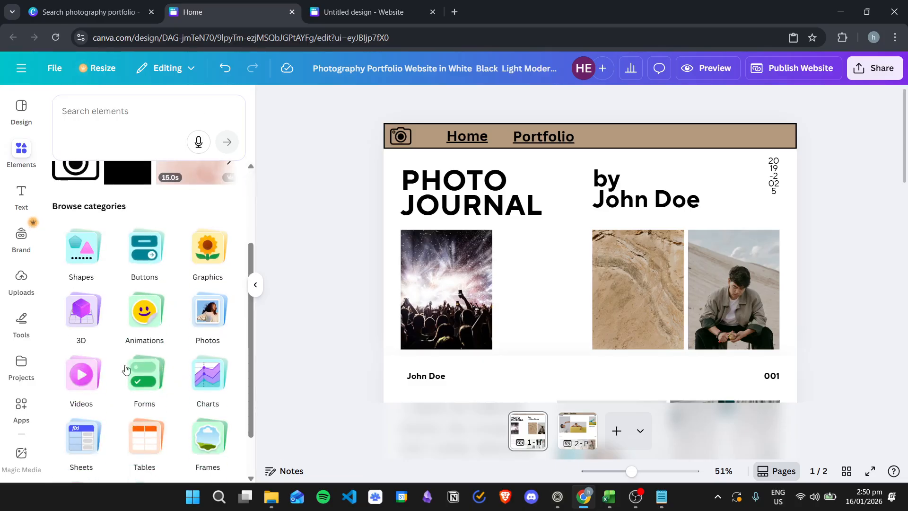
click(198, 326)
scroll(148, 318, down, 3)
scroll(197, 315, up, 3)
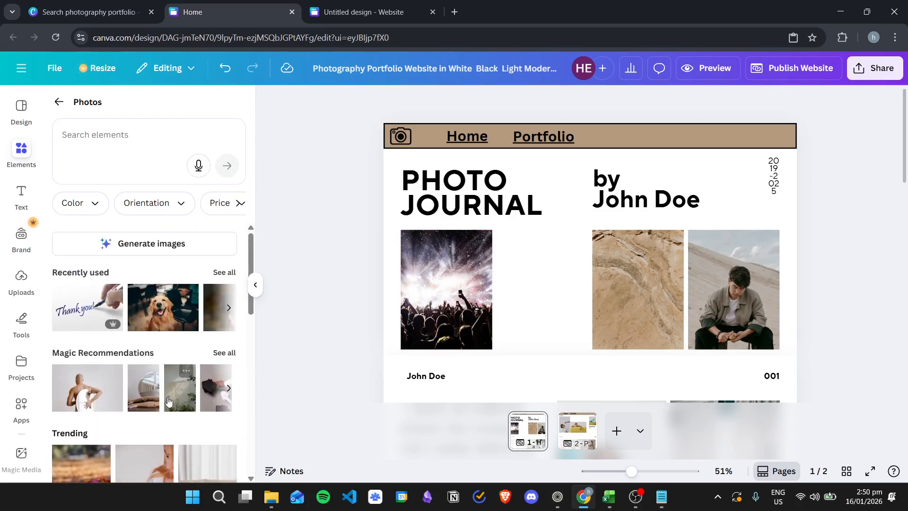
click(229, 387)
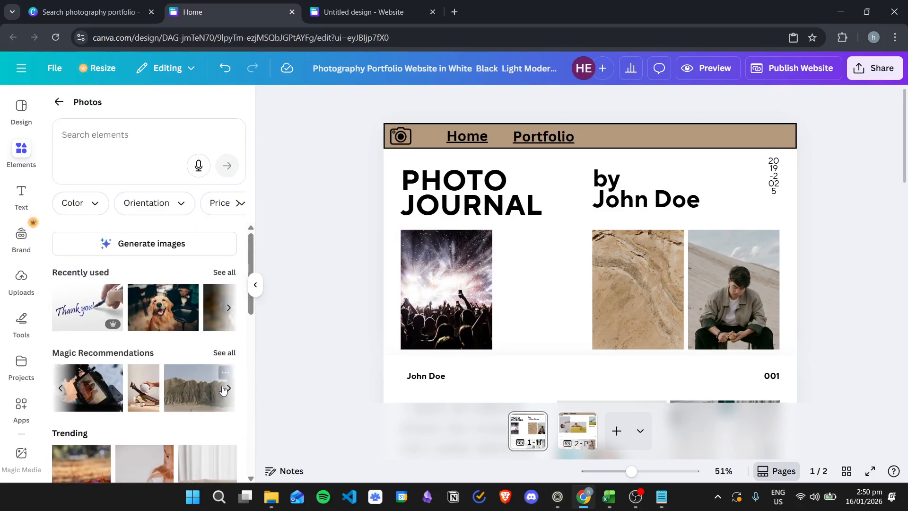
Place a mountain photo and size it into the empty slot beside the concert photo
drag(184, 396, 541, 272)
drag(762, 223, 564, 267)
drag(544, 332, 556, 254)
drag(618, 289, 585, 354)
drag(562, 299, 556, 297)
Browse the Elements graphics category, then deselect the mountain photo
click(58, 102)
scroll(95, 283, down, 3)
click(212, 247)
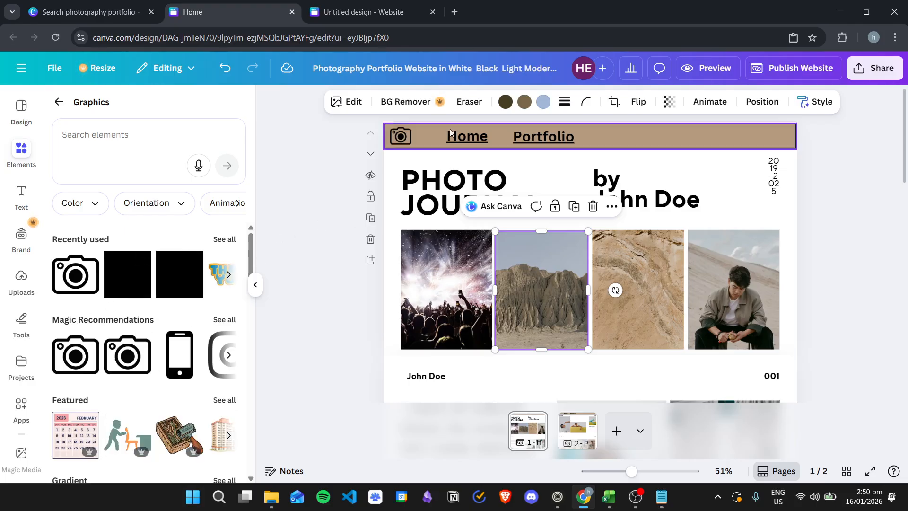
scroll(138, 336, down, 3)
scroll(134, 326, up, 3)
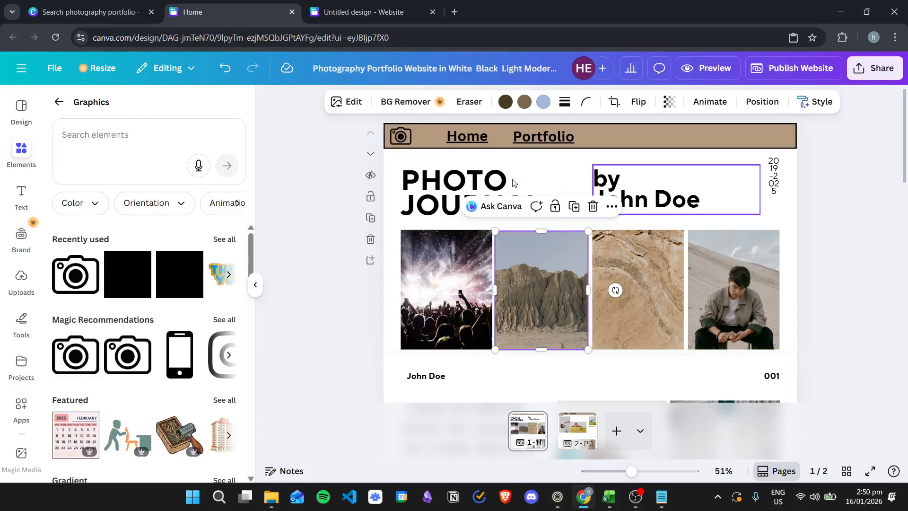
click(854, 208)
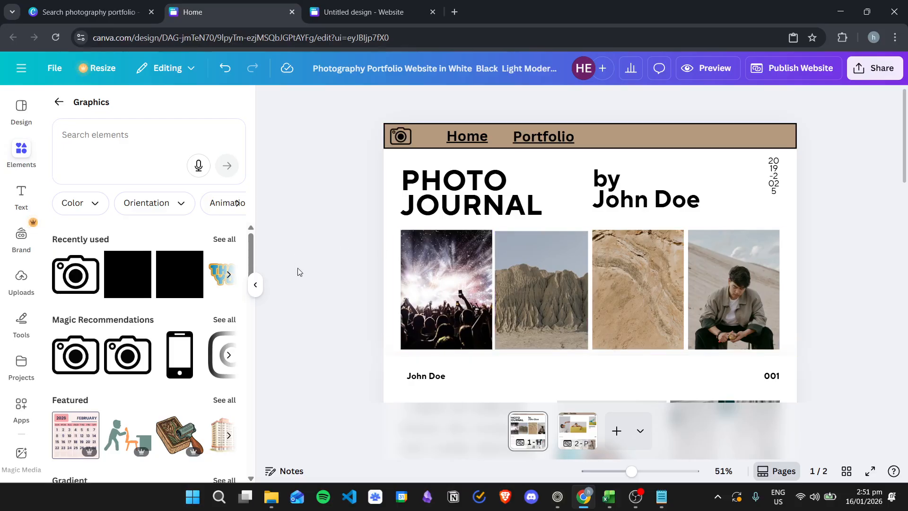
scroll(470, 247, down, 5)
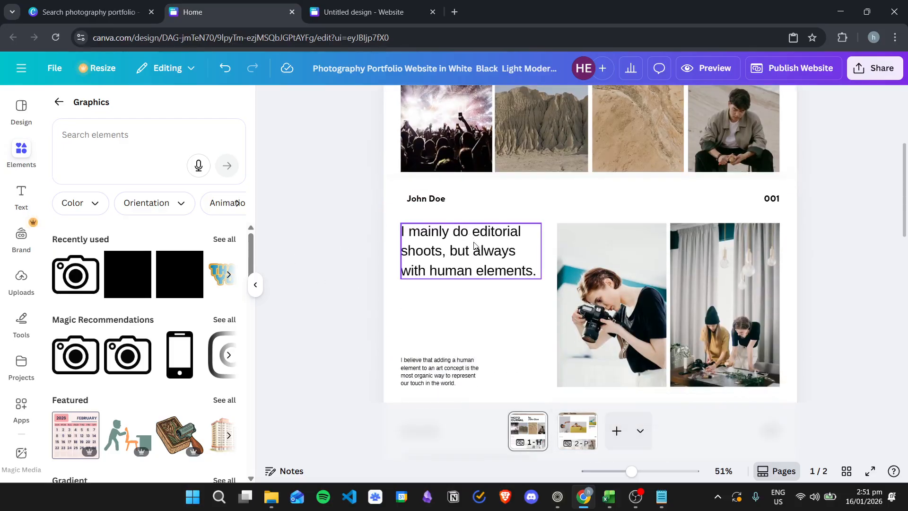
scroll(432, 250, down, 5)
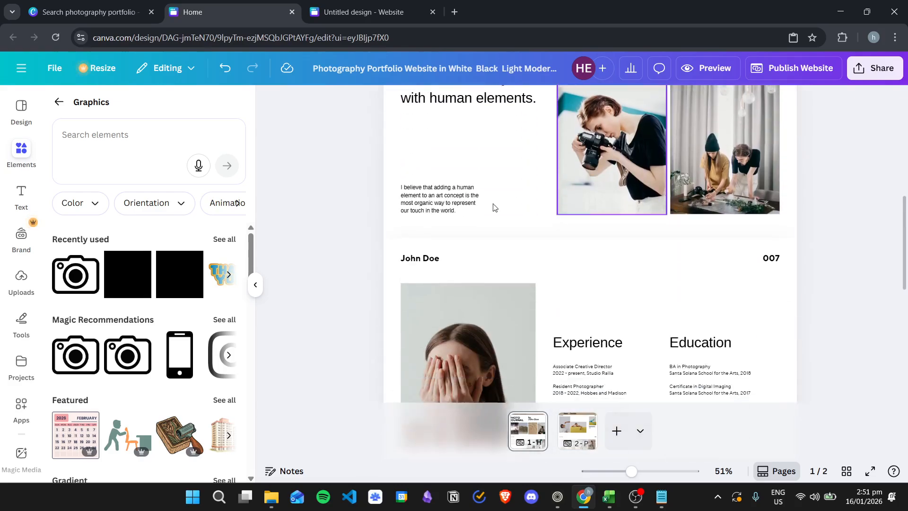
scroll(638, 252, down, 10)
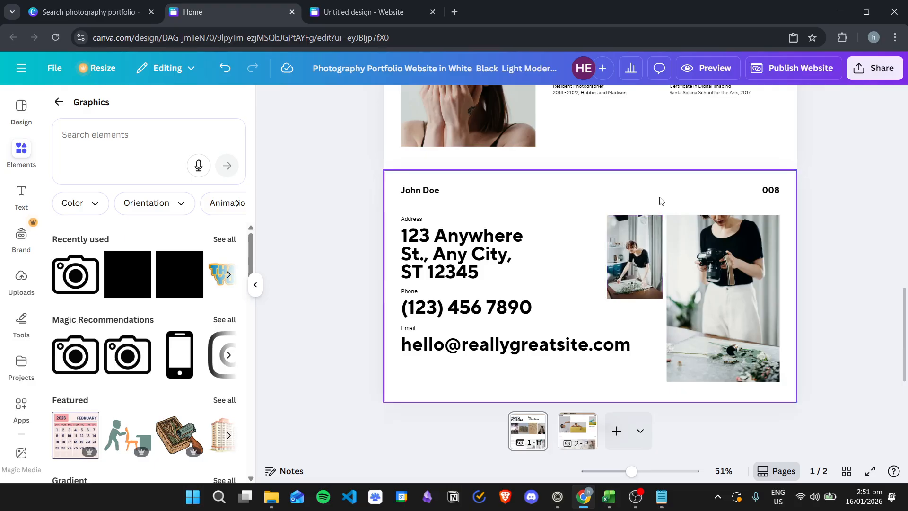
scroll(643, 206, up, 3)
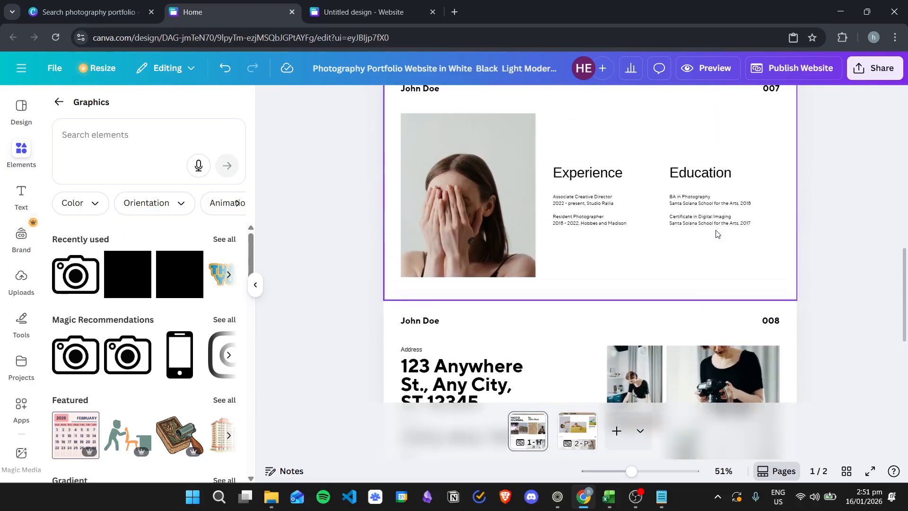
scroll(571, 230, down, 3)
scroll(615, 249, up, 20)
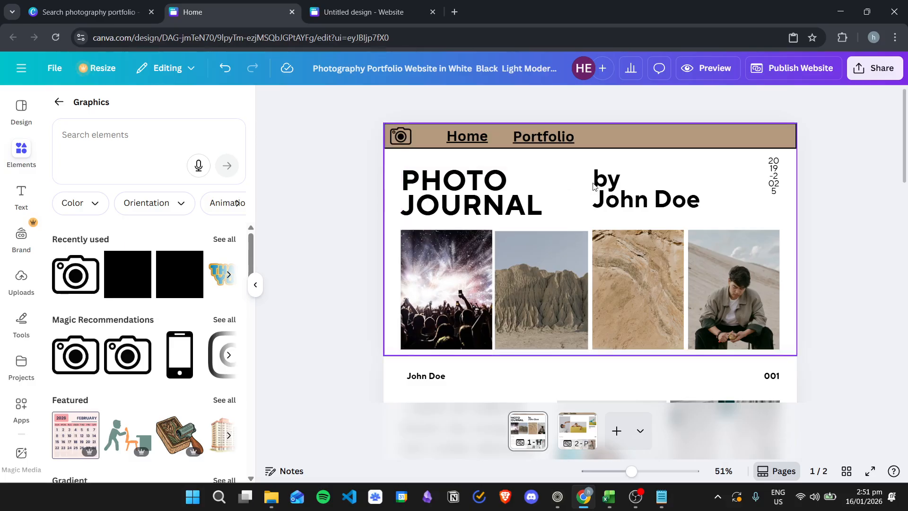
scroll(568, 198, down, 2)
scroll(568, 198, down, 3)
scroll(661, 191, down, 6)
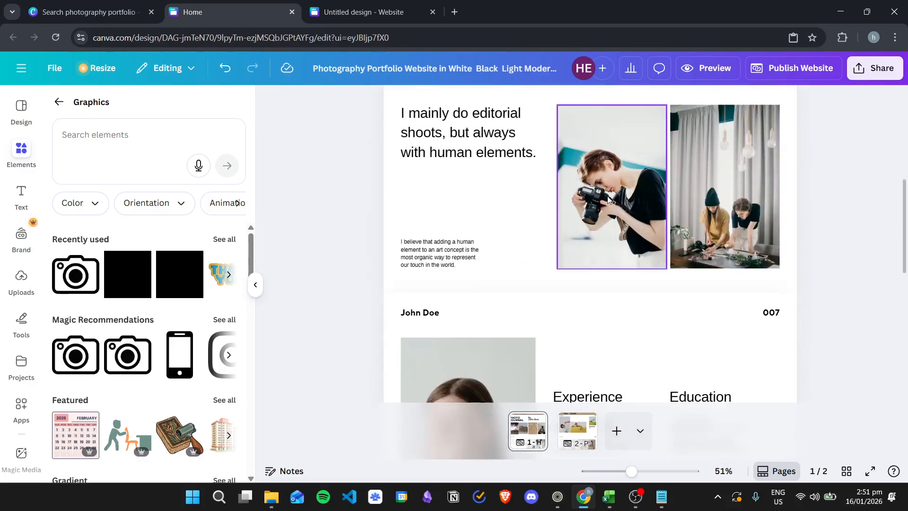
scroll(628, 217, down, 3)
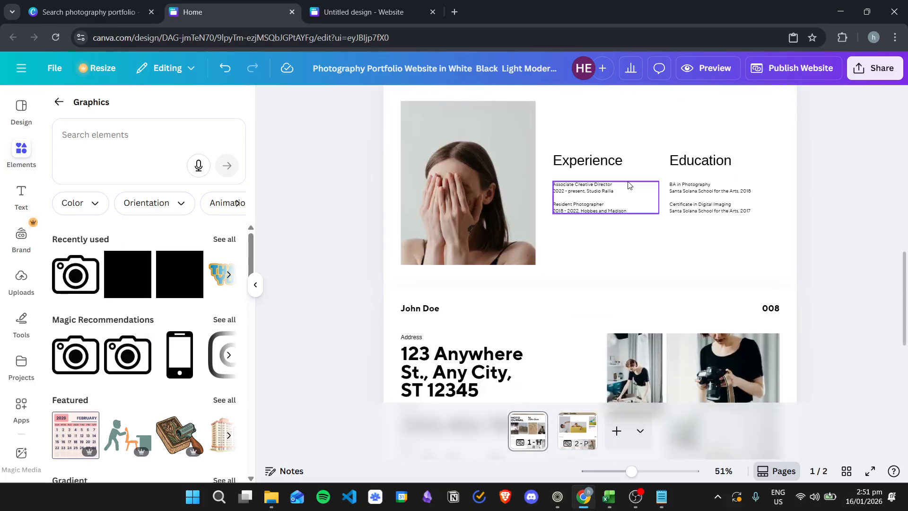
scroll(671, 193, down, 4)
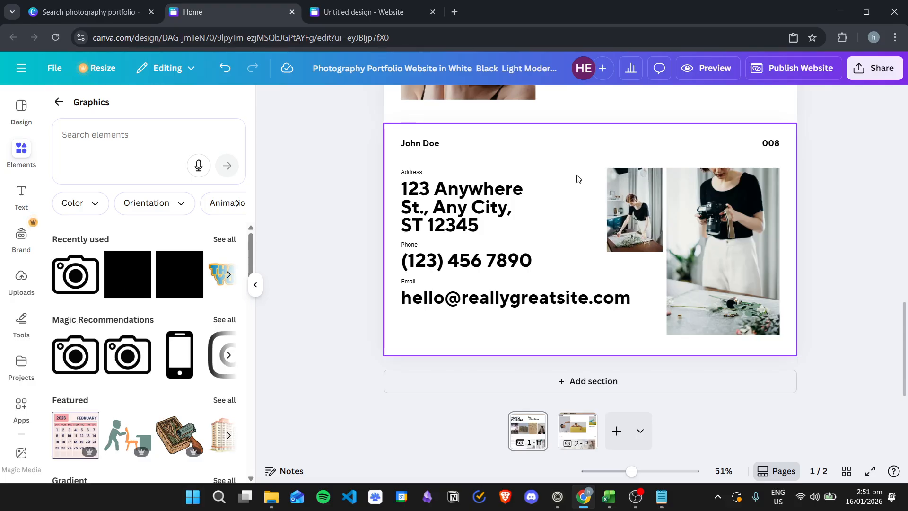
Reopen the '4K Hand | Water | Pouring | Flowing' YouTube video, pause it, and copy its URL
key(ctrl+shift+t)
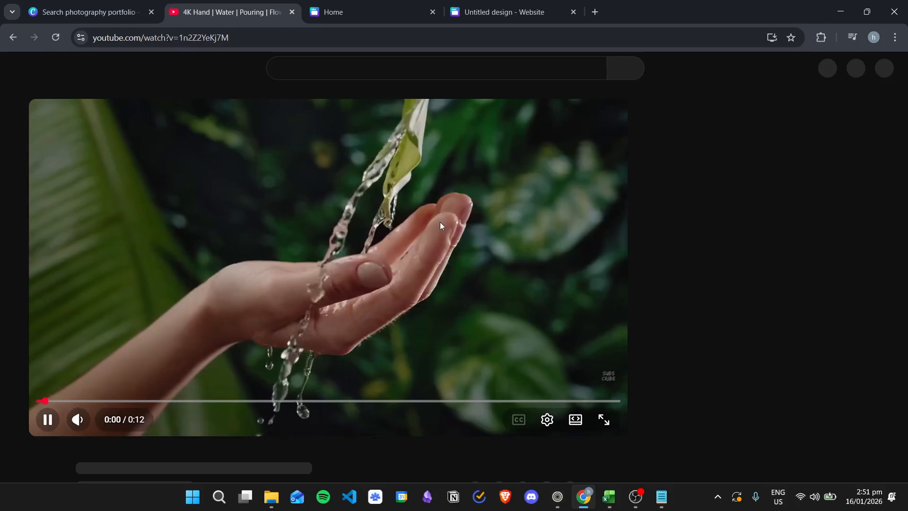
click(415, 251)
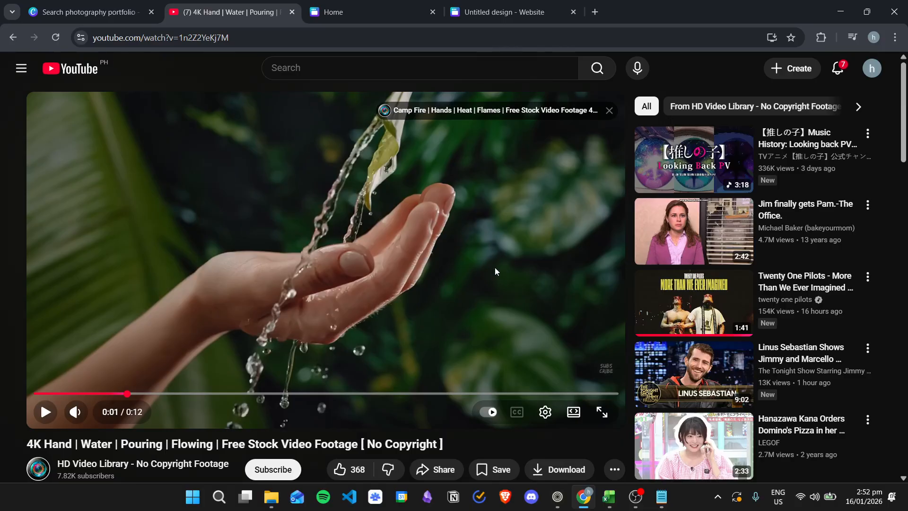
click(323, 38)
right_click(322, 44)
click(390, 157)
click(372, 5)
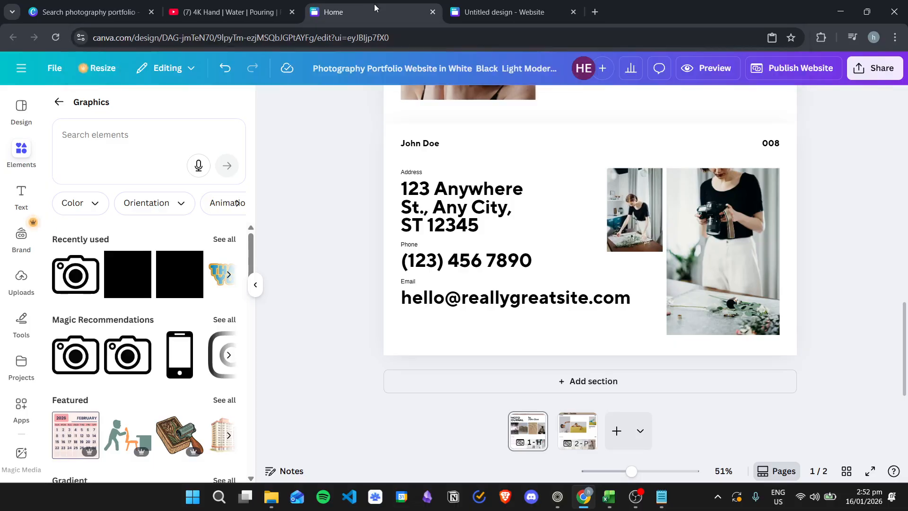
Paste the copied 4K Hand Water Pouring YouTube link into the design and shrink the video
scroll(628, 235, up, 2)
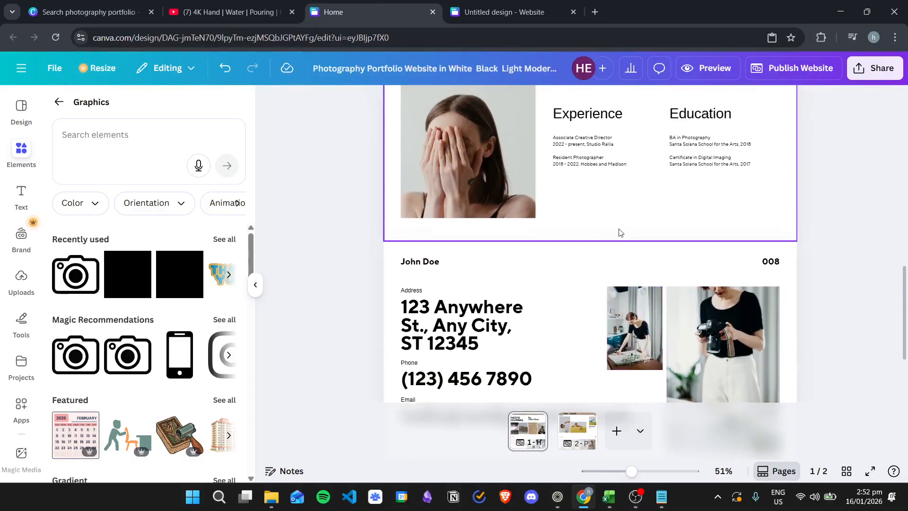
scroll(586, 240, down, 1)
right_click(559, 273)
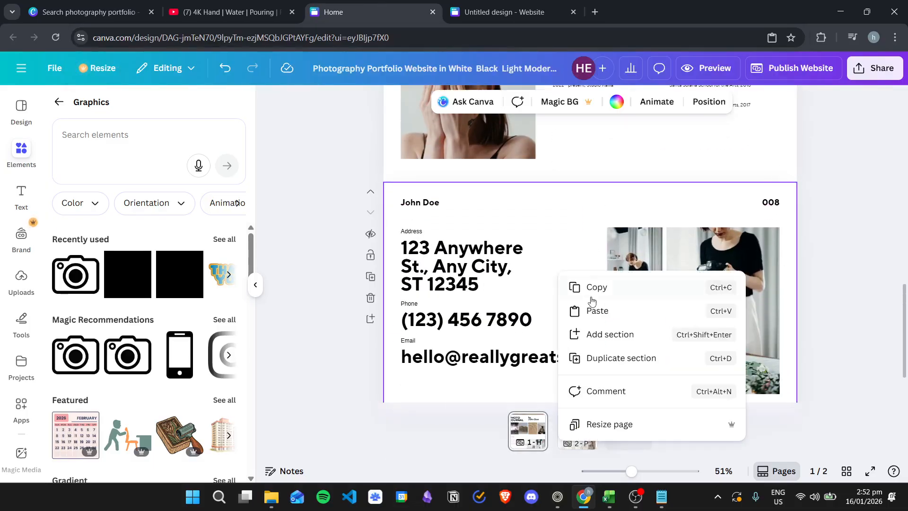
click(605, 317)
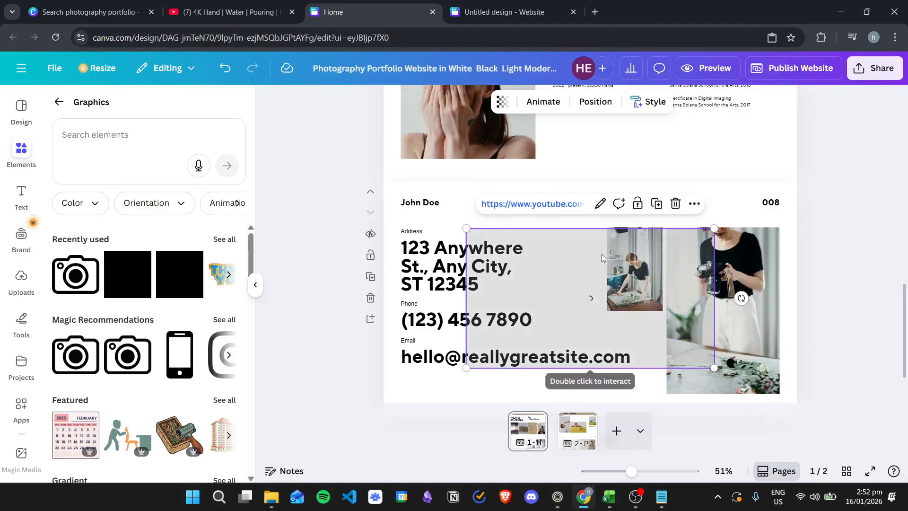
drag(593, 253, 585, 260)
drag(729, 226, 633, 259)
drag(586, 291, 640, 227)
Raise the Experience and Education text and place the video beneath it in section 007
scroll(683, 306, up, 1)
scroll(682, 306, up, 1)
drag(634, 360, 630, 187)
scroll(615, 274, up, 2)
scroll(622, 332, down, 2)
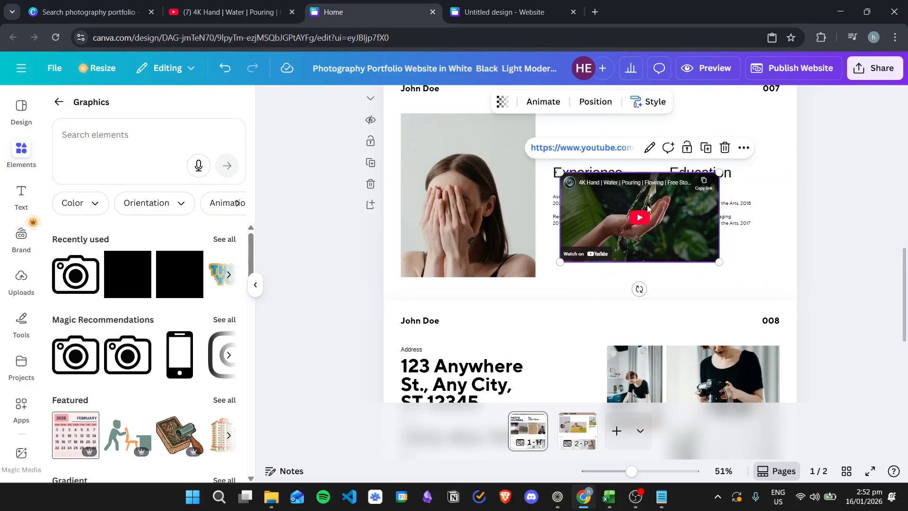
scroll(639, 289, up, 1)
drag(567, 263, 559, 329)
drag(728, 283, 729, 283)
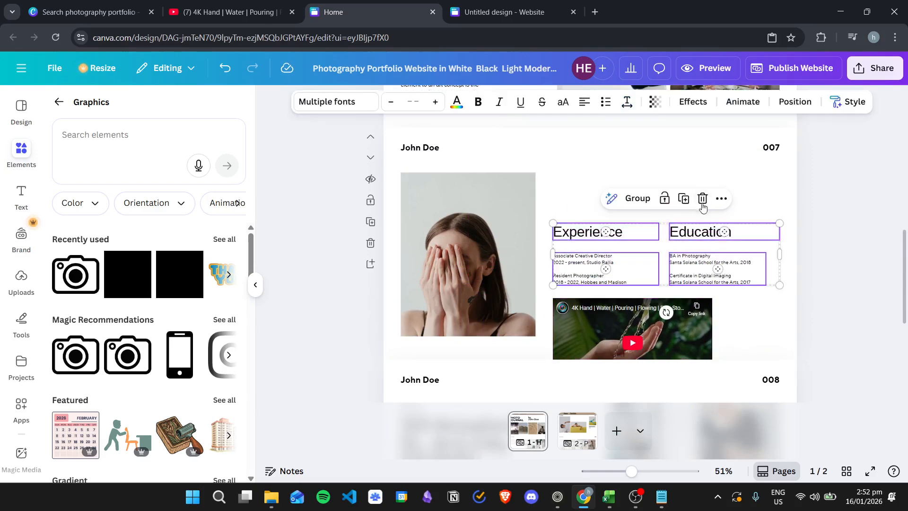
drag(610, 264, 610, 215)
click(614, 329)
drag(619, 311, 645, 256)
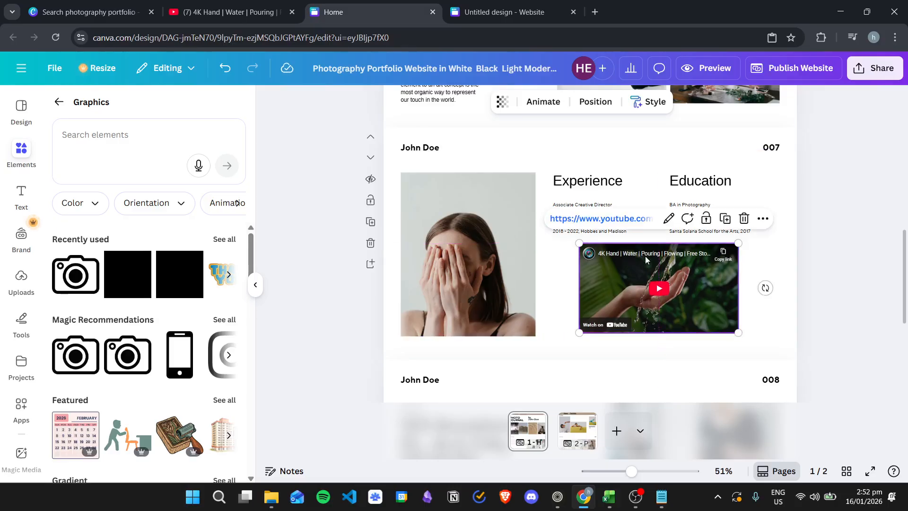
click(813, 246)
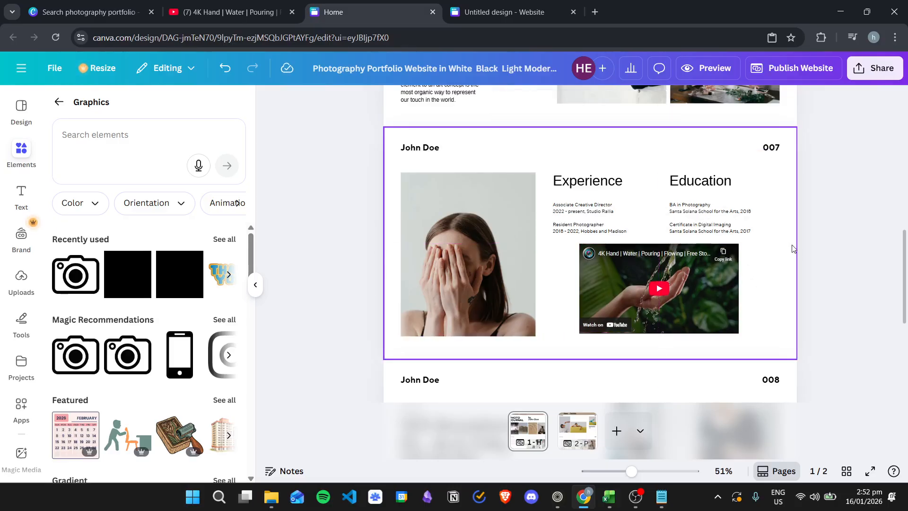
Review the Home page of the portfolio from top to bottom
scroll(804, 259, up, 10)
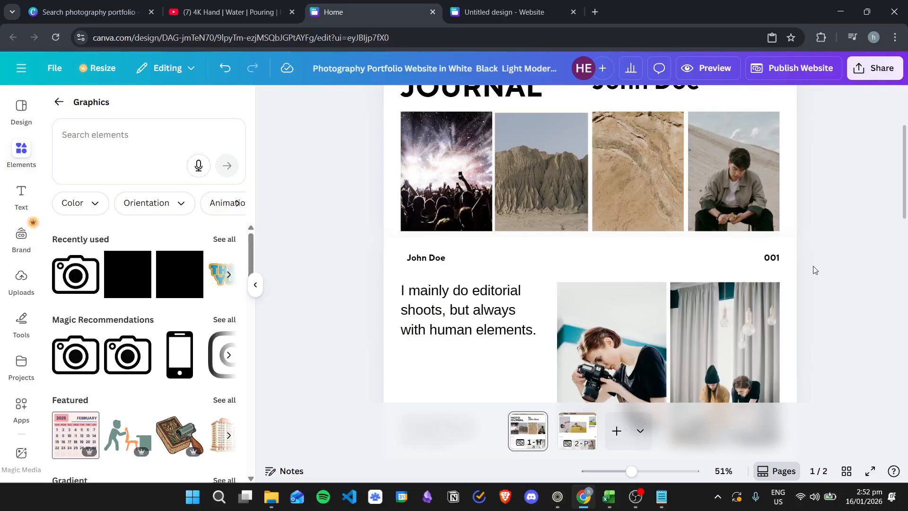
scroll(814, 270, up, 3)
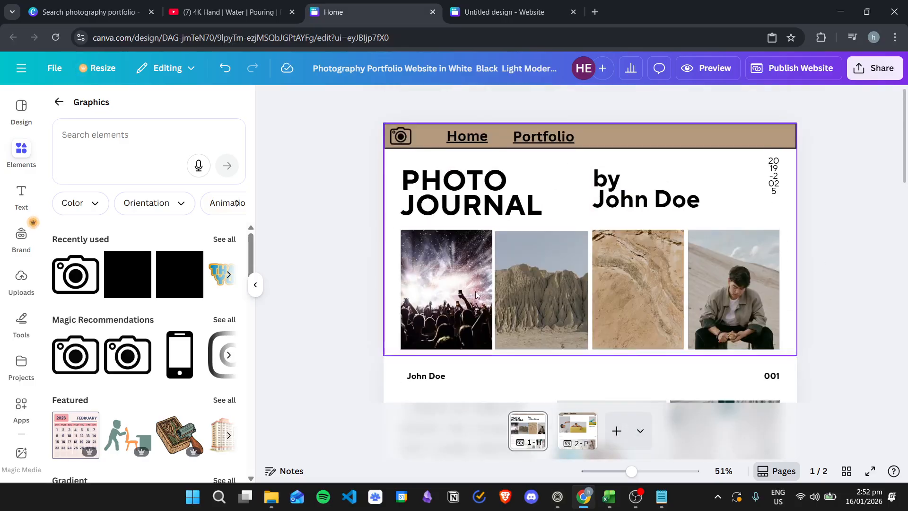
scroll(584, 285, down, 3)
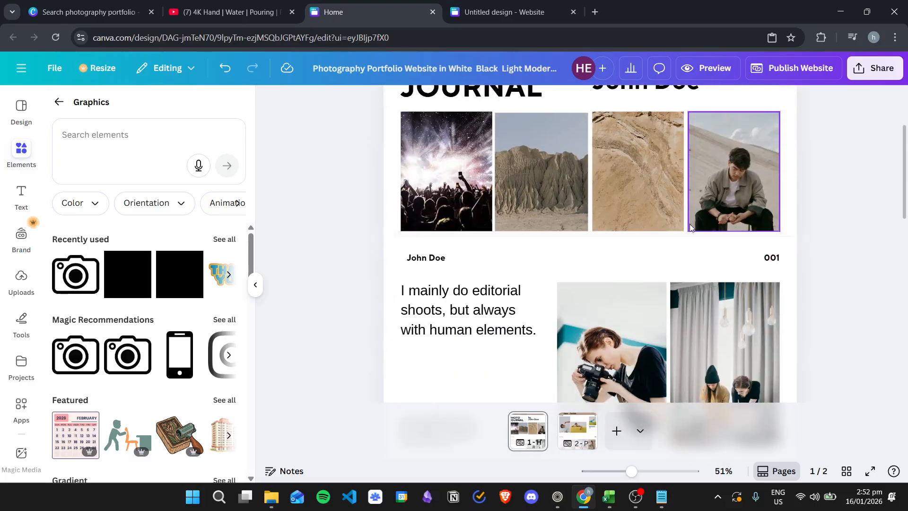
scroll(584, 284, down, 1)
click(500, 249)
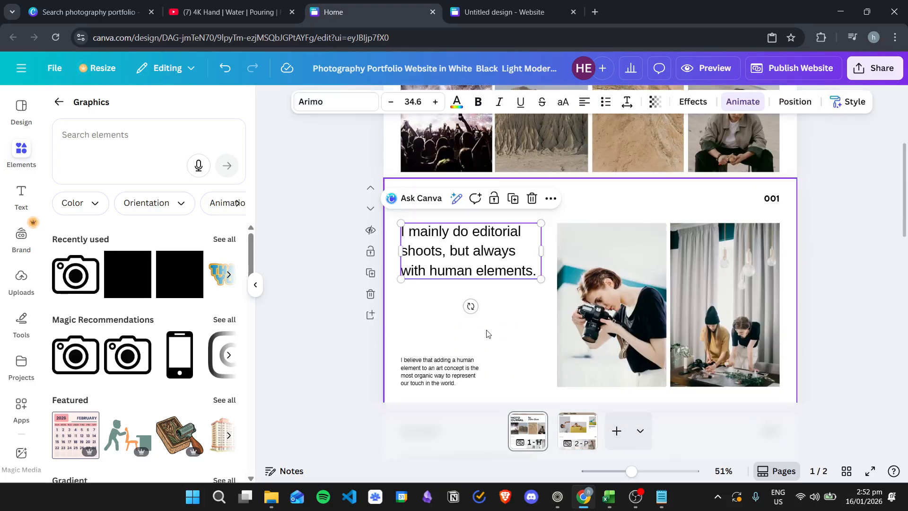
click(529, 314)
scroll(521, 310, down, 1)
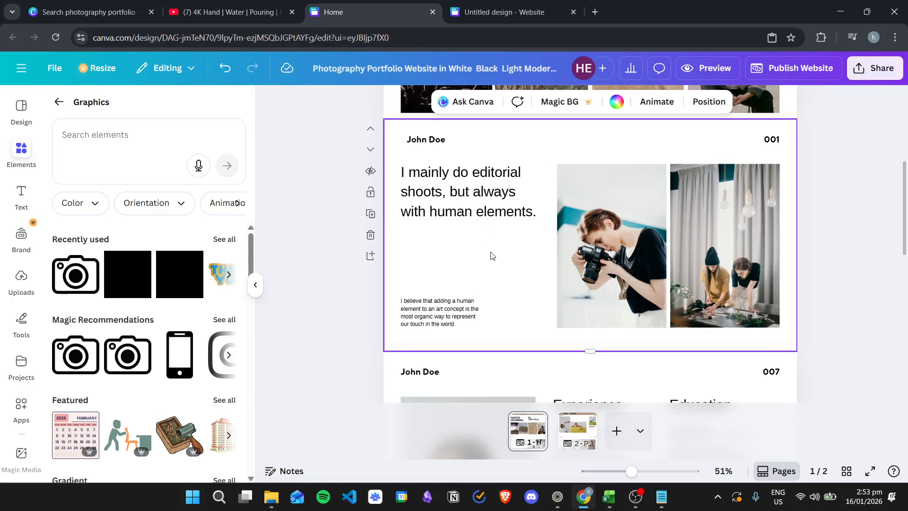
scroll(523, 254, down, 3)
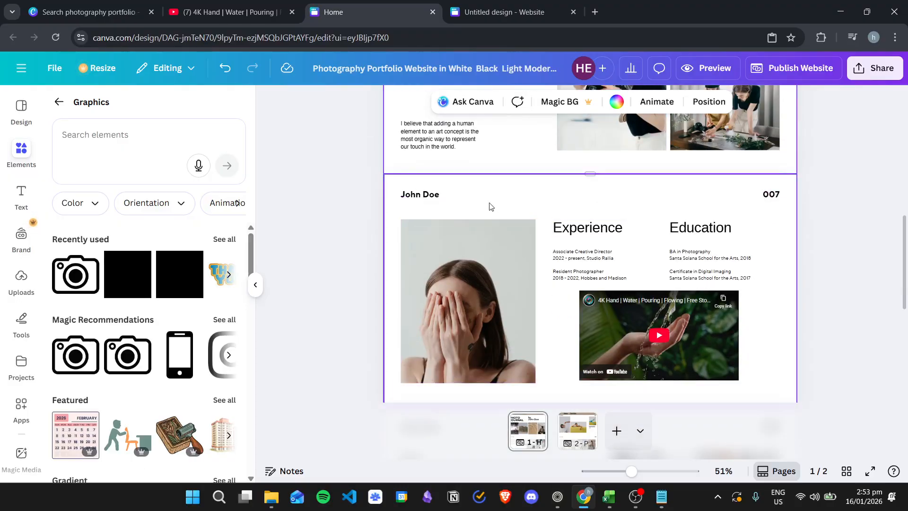
scroll(556, 259, down, 2)
scroll(556, 258, down, 1)
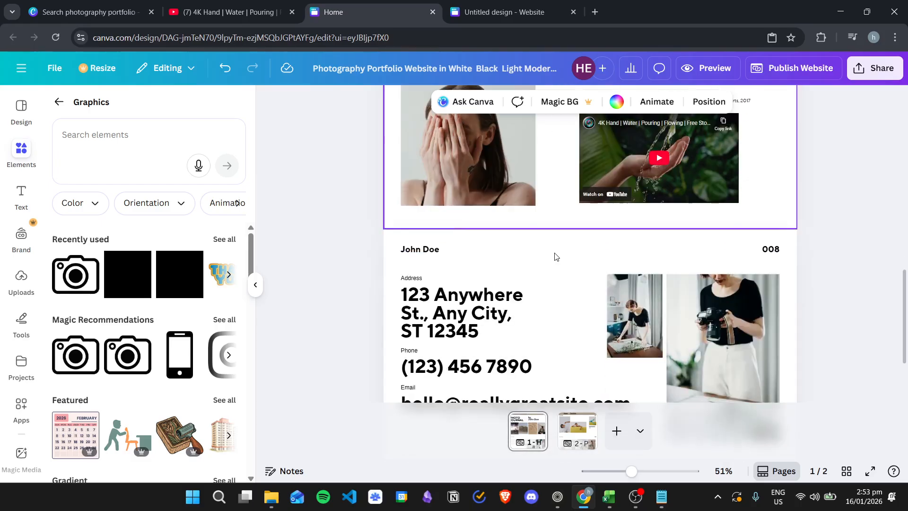
scroll(559, 265, down, 1)
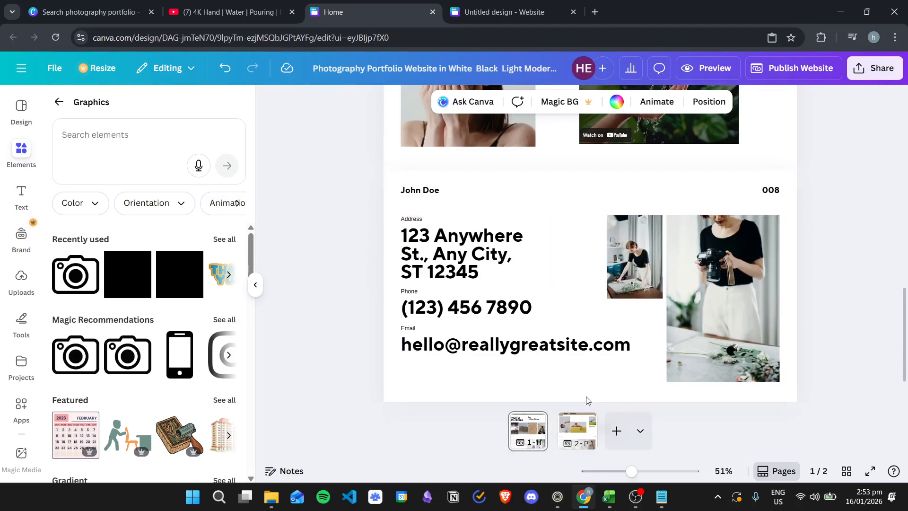
Switch to the site's second page and scroll through it
click(576, 430)
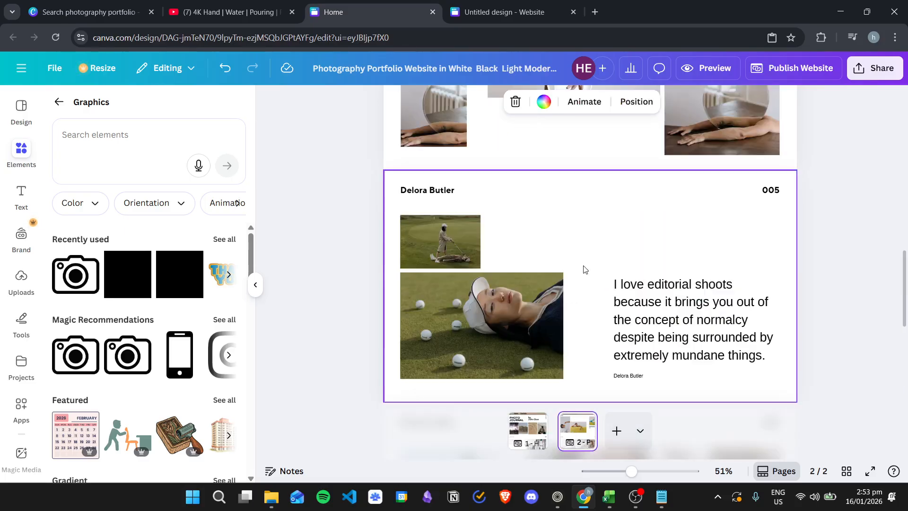
scroll(587, 265, up, 10)
scroll(602, 248, up, 5)
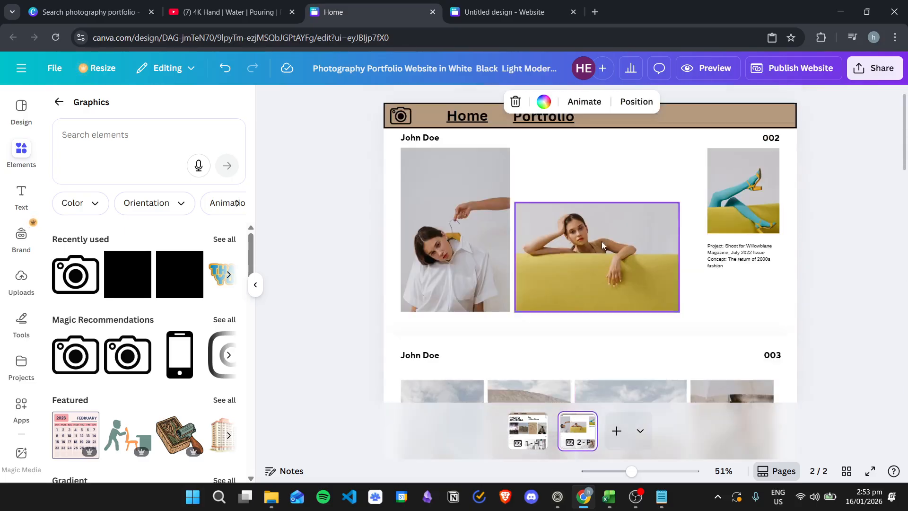
scroll(592, 239, down, 5)
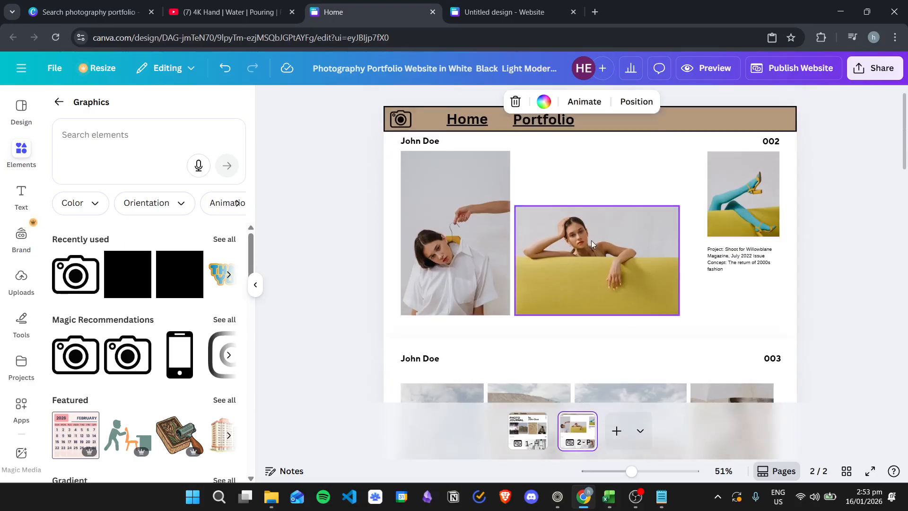
scroll(572, 245, down, 5)
scroll(634, 226, down, 10)
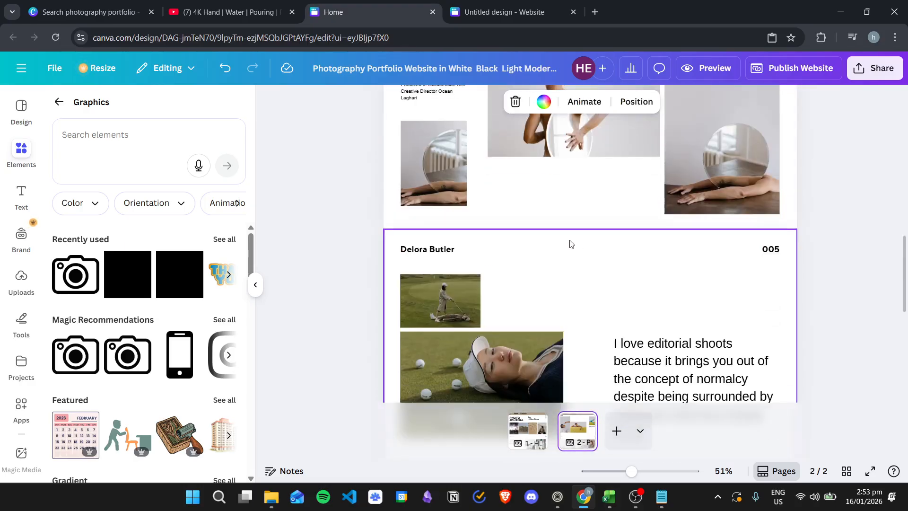
scroll(714, 268, up, 15)
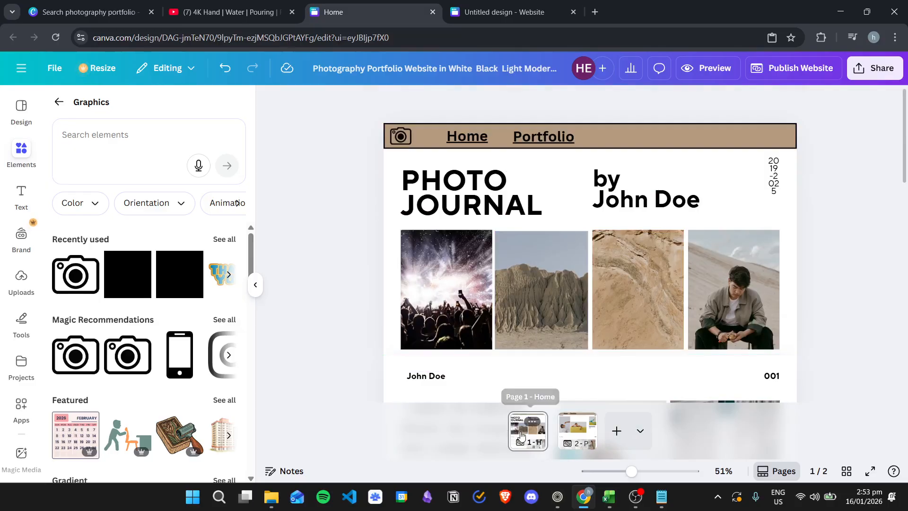
Return to the home page and open the Publish Website settings
click(518, 434)
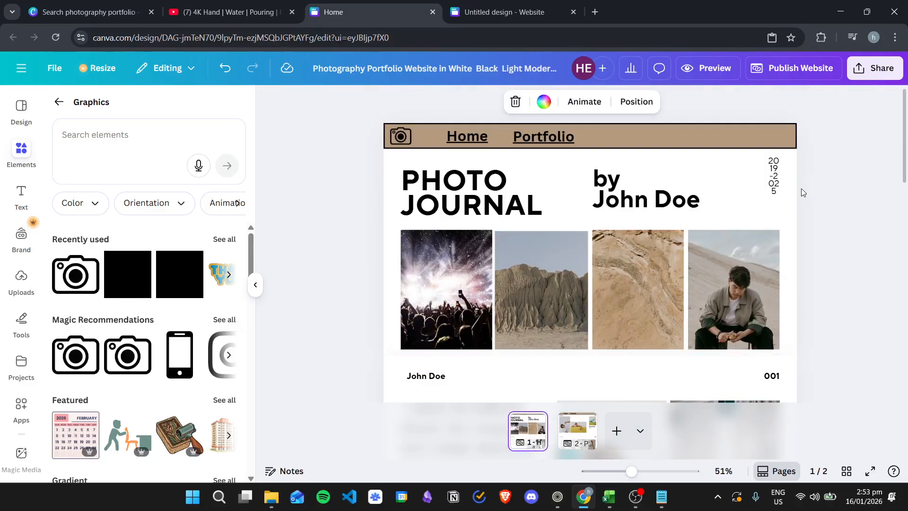
click(851, 193)
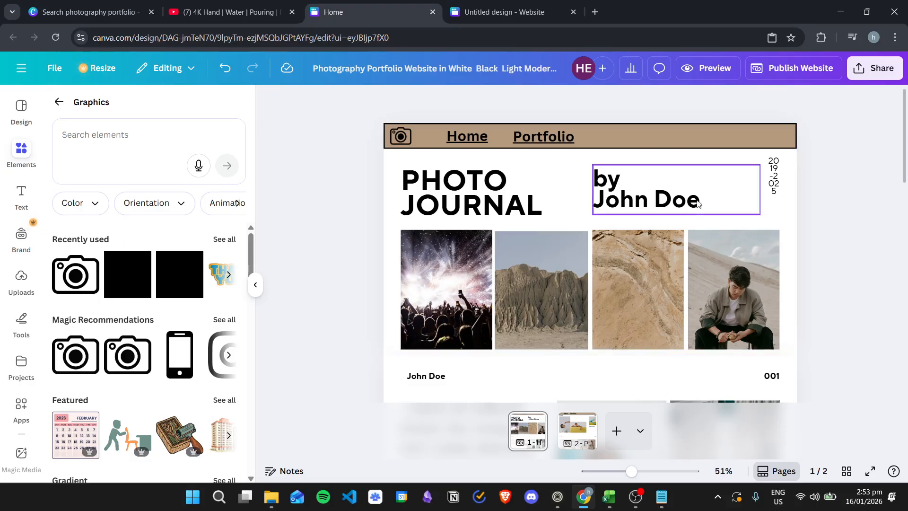
click(786, 71)
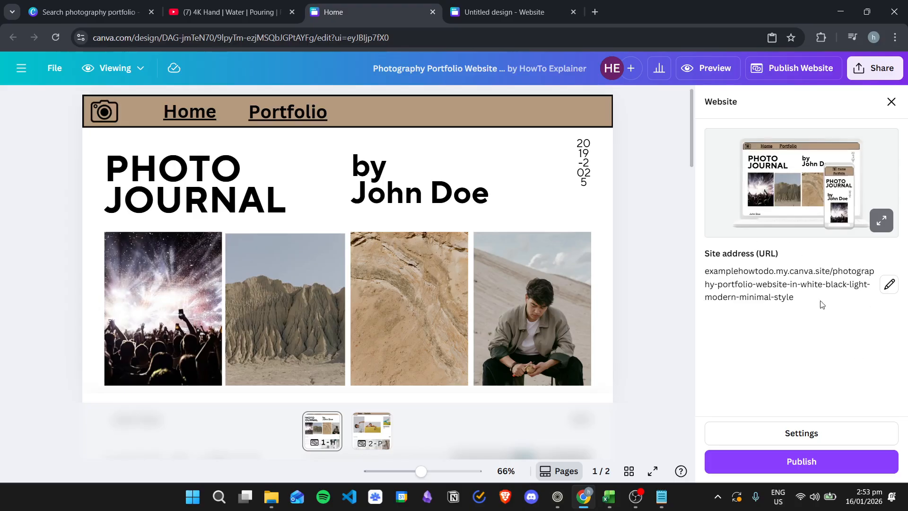
Replace the site address slug with 'portfolio' and publish the website
click(891, 285)
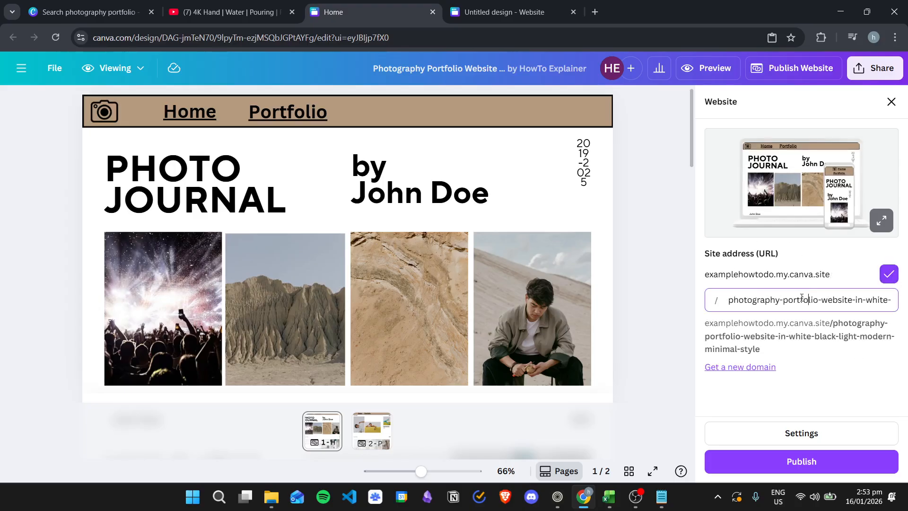
drag(850, 300, 904, 303)
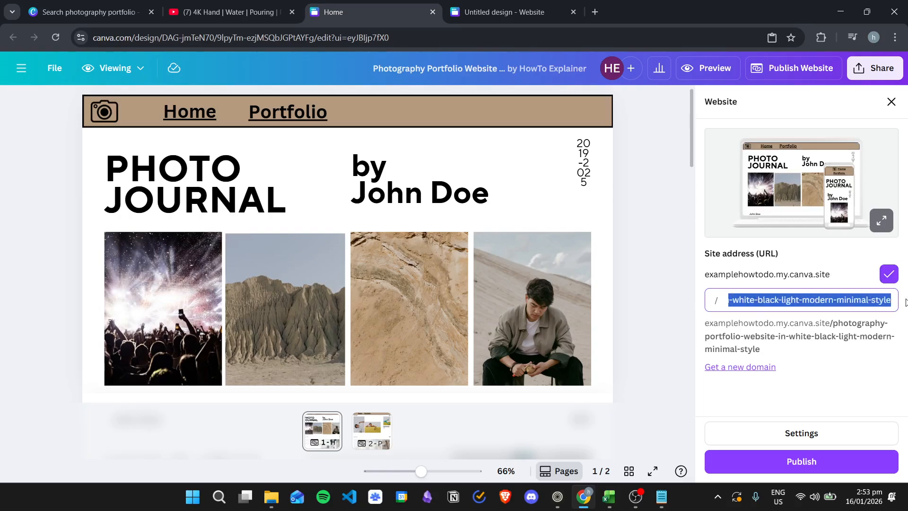
key(BackSpace)
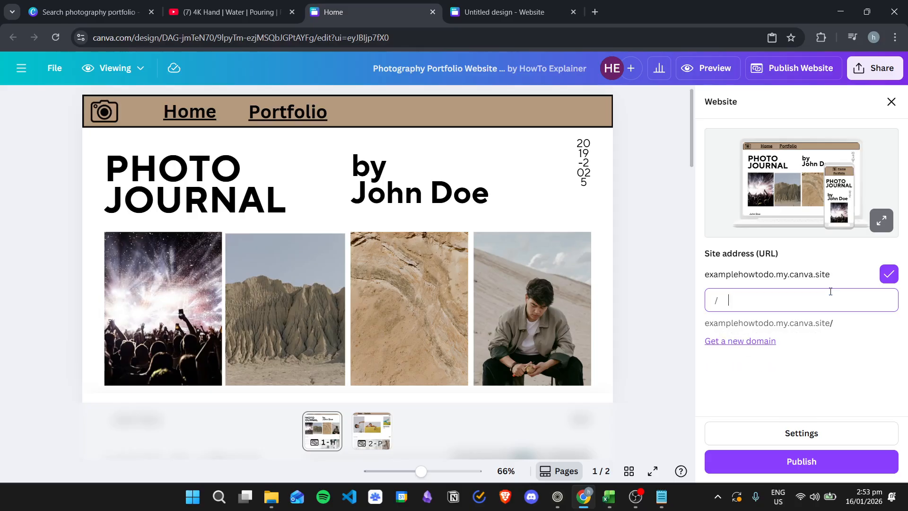
text(portfolio)
click(818, 465)
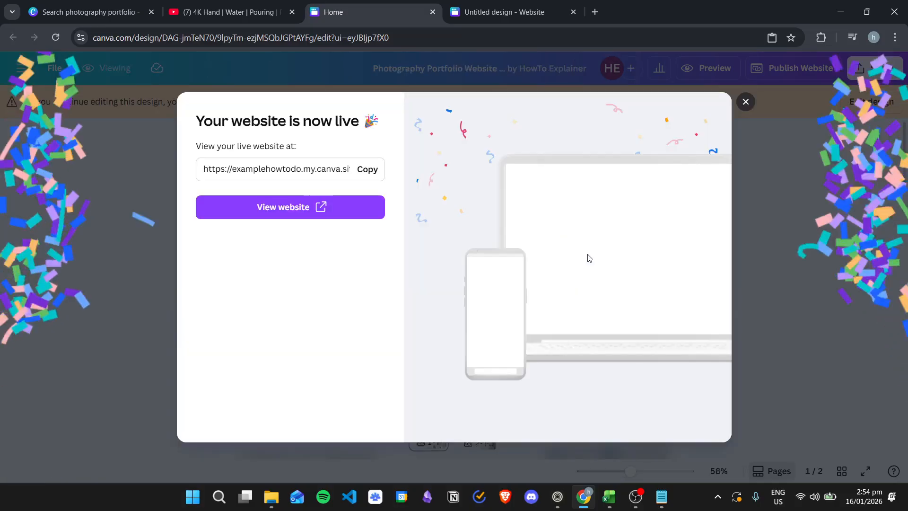
Open the live portfolio site in a new tab with View website
click(284, 208)
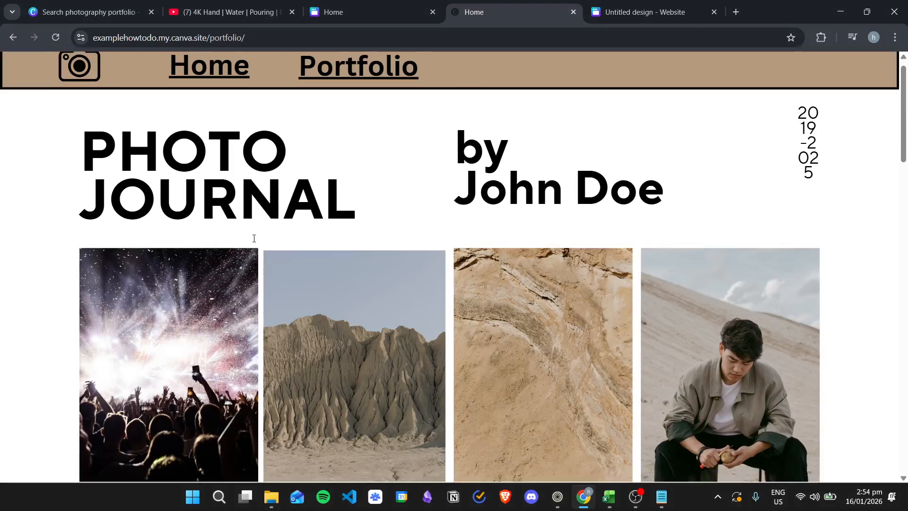
Scroll through the live site to check the embedded video, then return to the editor tab
scroll(278, 260, down, 10)
scroll(351, 280, down, 15)
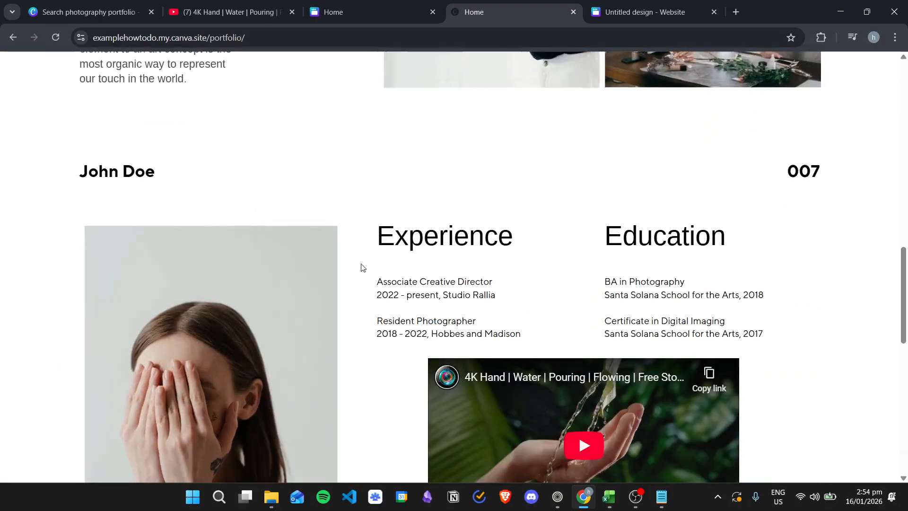
scroll(473, 323, down, 2)
scroll(565, 317, up, 6)
scroll(566, 312, down, 6)
scroll(496, 308, up, 20)
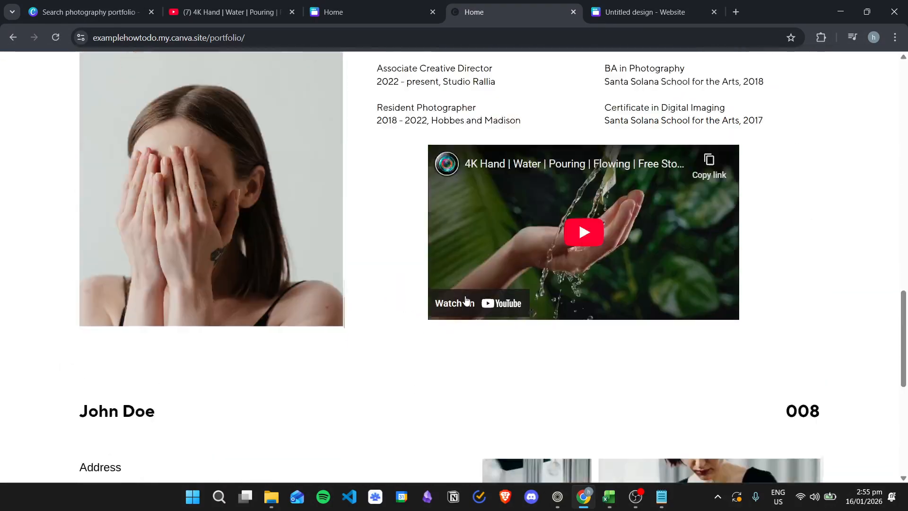
scroll(493, 312, up, 5)
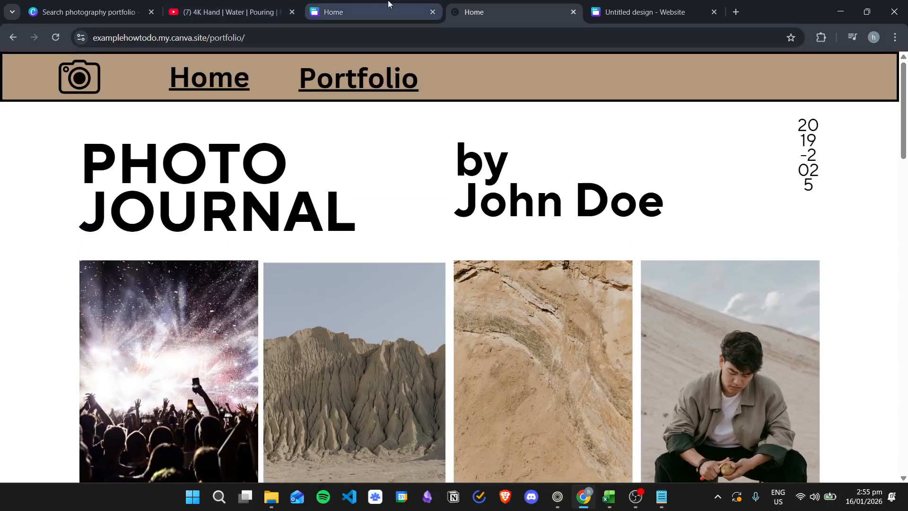
scroll(559, 244, down, 3)
scroll(626, 257, up, 3)
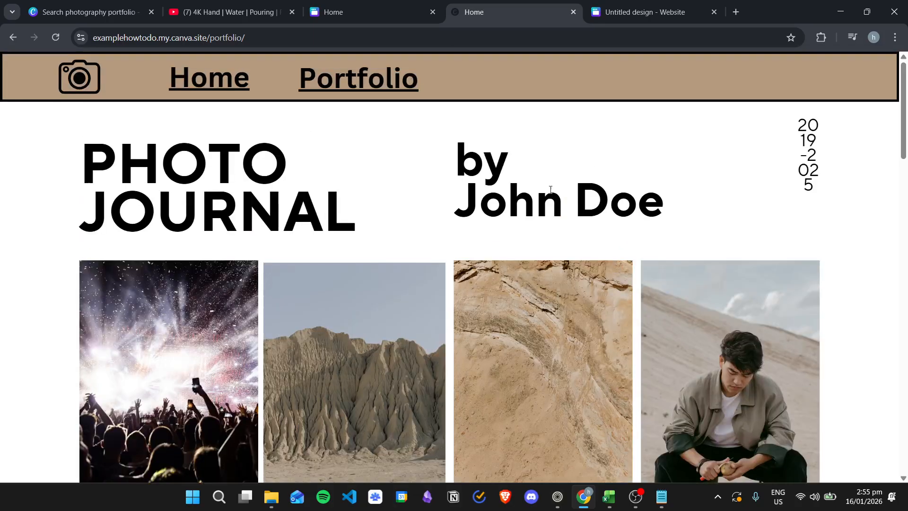
click(391, 5)
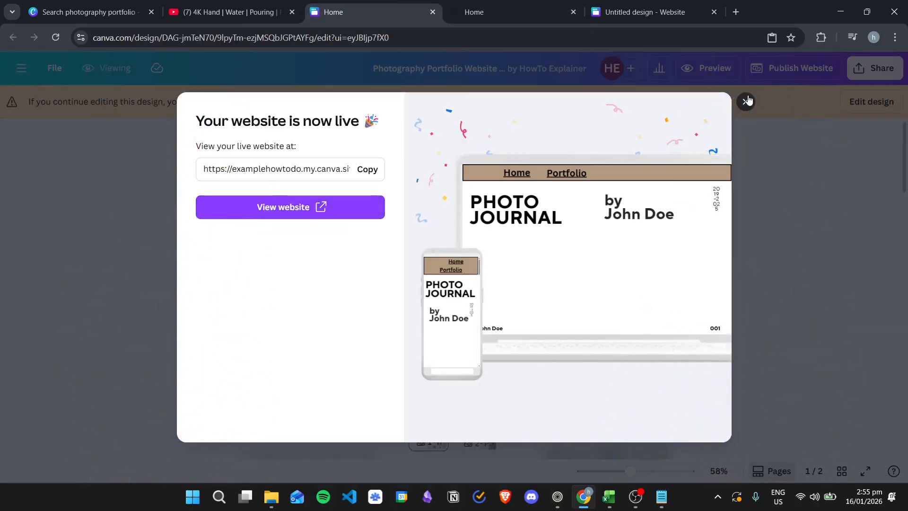
Close the live-site confirmation and tab, resume editing, and open animations for the PHOTO JOURNAL title
click(747, 101)
click(573, 12)
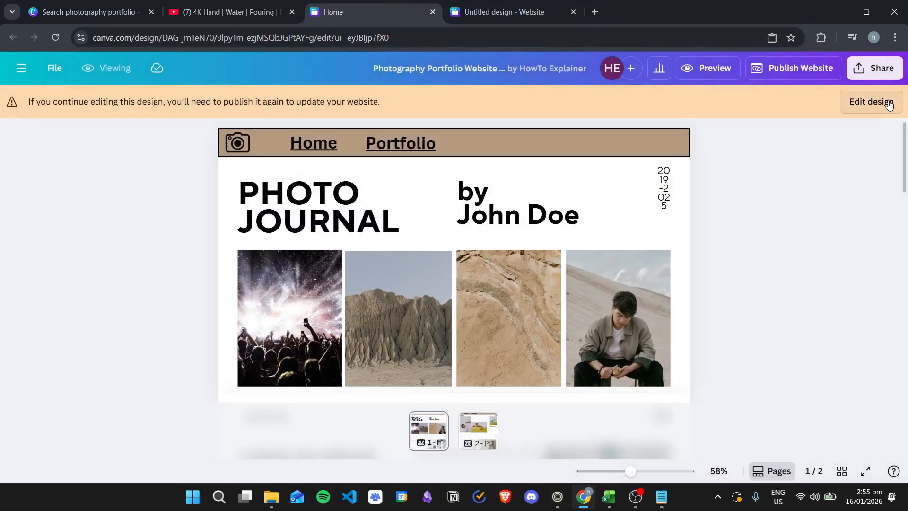
click(890, 103)
click(436, 210)
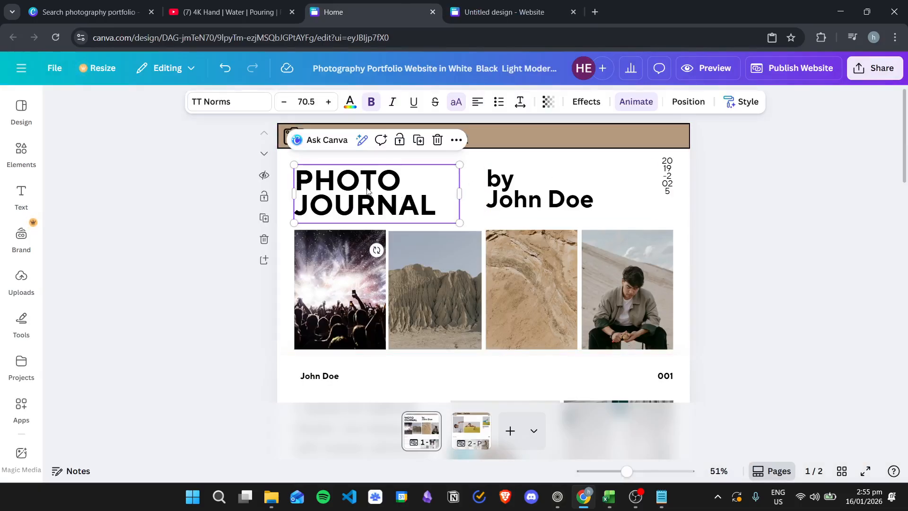
click(636, 102)
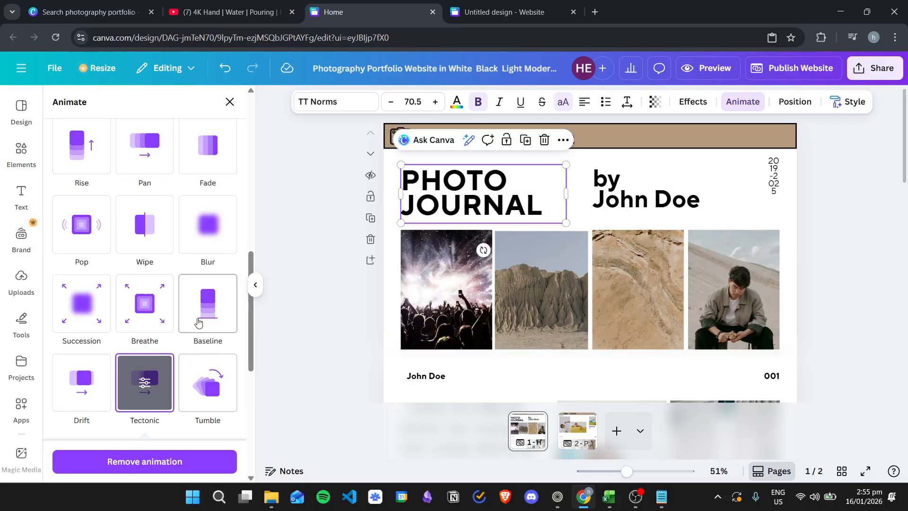
Apply the Rise animation to the PHOTO JOURNAL title
scroll(198, 323, up, 3)
click(86, 259)
scroll(145, 350, up, 10)
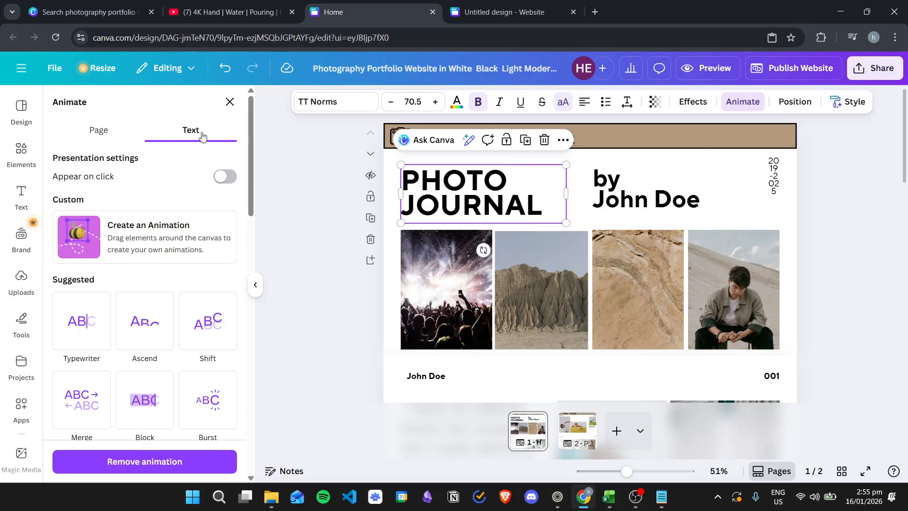
Preview Old TV, Whip Slide and Shake Zoom on the photos, then show page animation styles
click(451, 277)
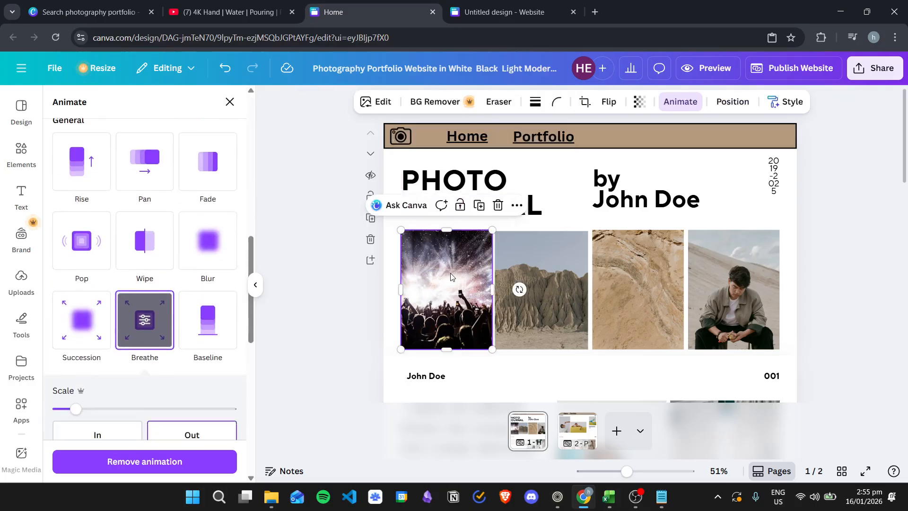
scroll(205, 267, up, 10)
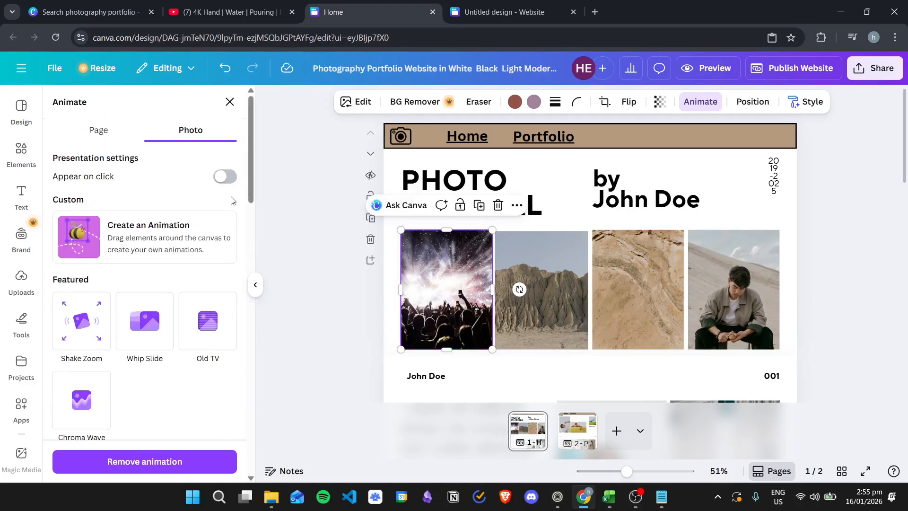
click(521, 252)
click(455, 257)
click(541, 257)
scroll(198, 269, up, 10)
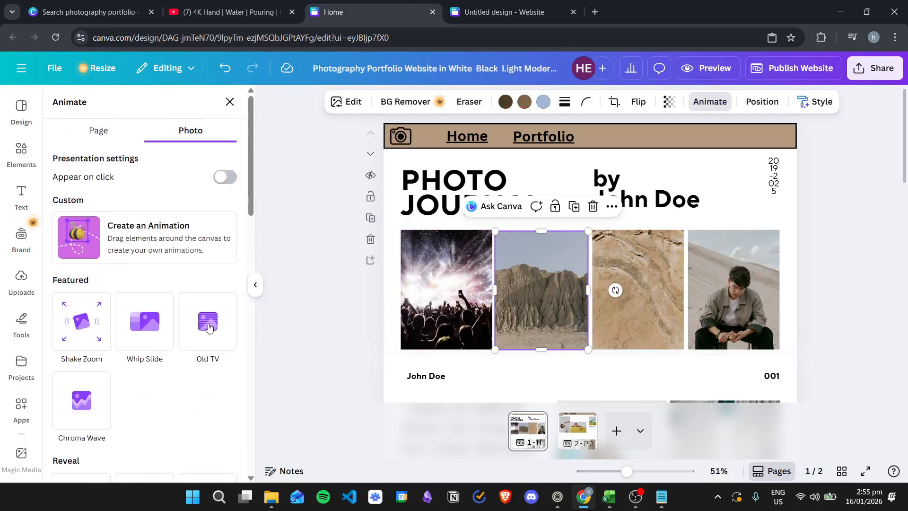
click(211, 334)
click(145, 324)
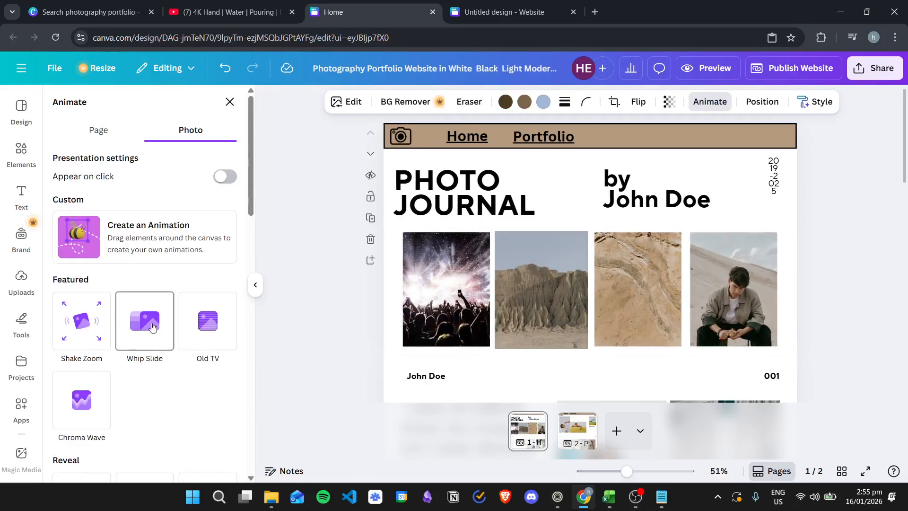
click(90, 330)
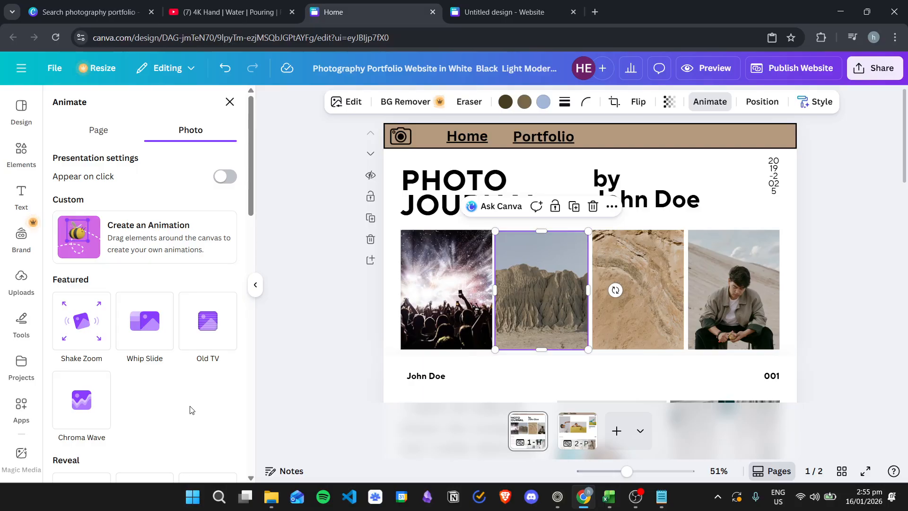
click(117, 136)
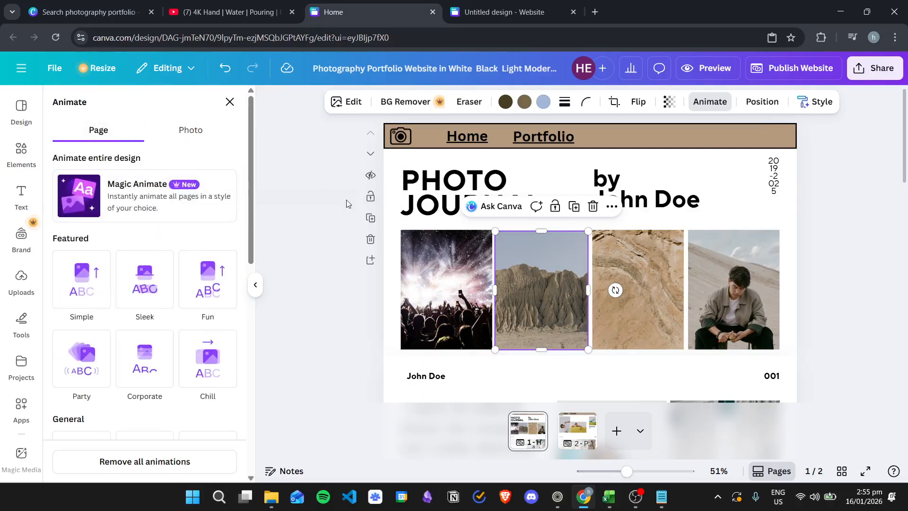
Browse page animation styles such as Chill, then close the Animate panel and deselect the photo
scroll(570, 239, down, 7)
scroll(572, 241, up, 7)
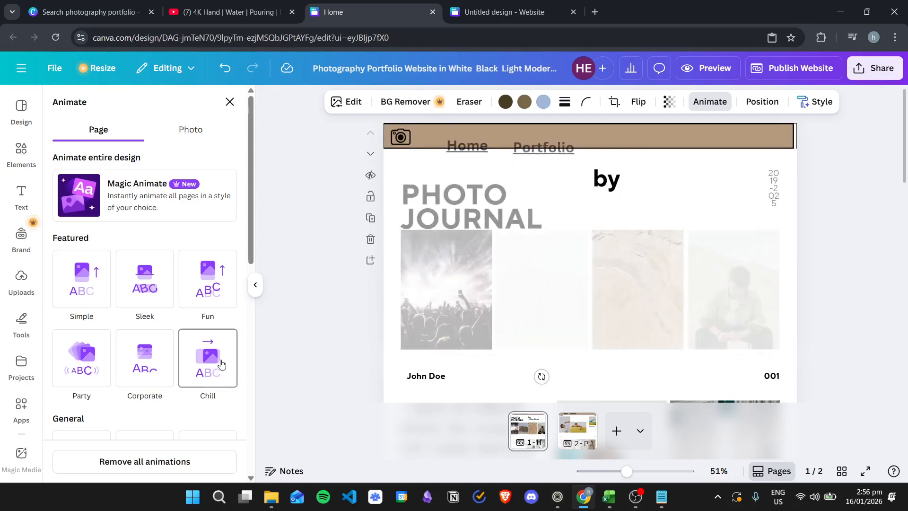
scroll(219, 359, down, 3)
scroll(212, 236, up, 3)
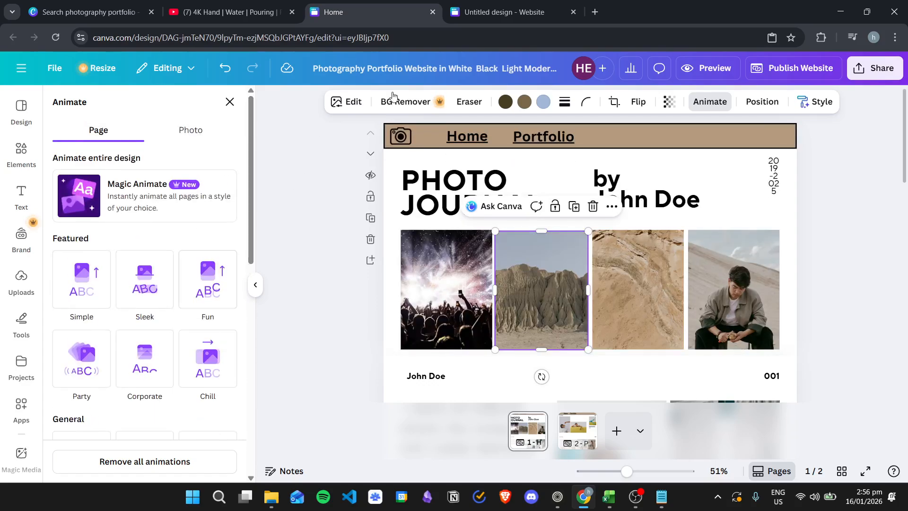
click(229, 103)
click(191, 203)
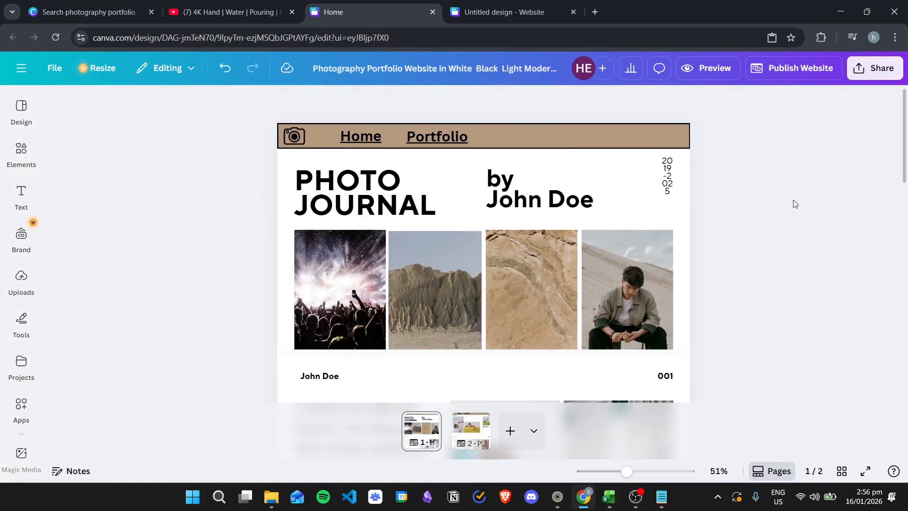